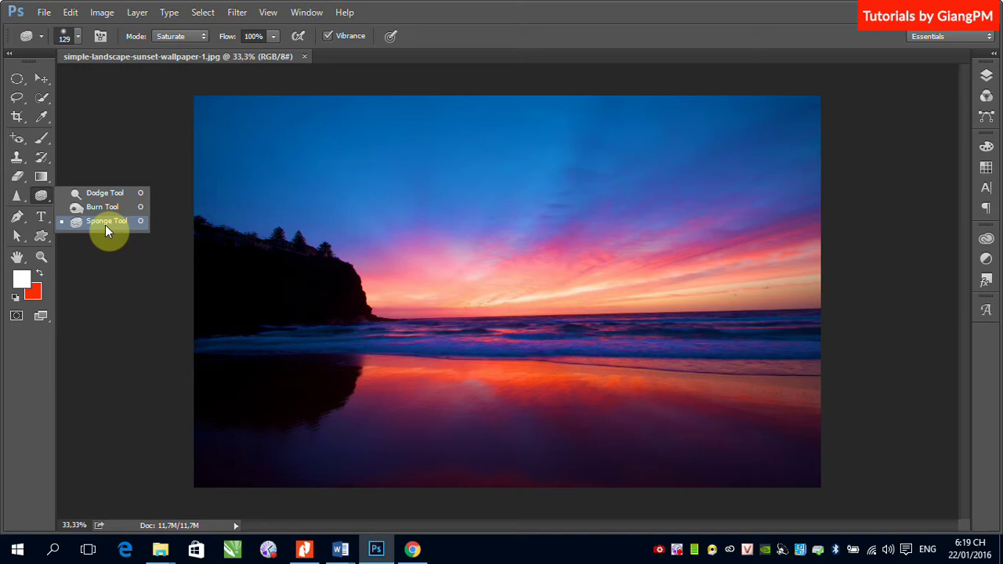
Open the Brightness/Contrast adjustment for the sunset photo and set Brightness to 26.
{"action": "left_click", "coordinate": [101, 12]}
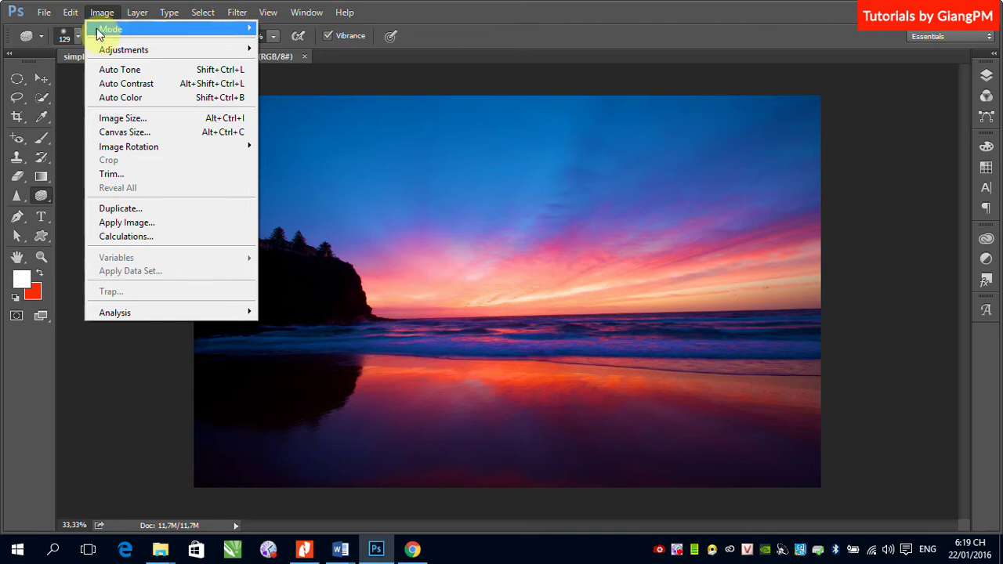
{"action": "mouse_move", "coordinate": [110, 55]}
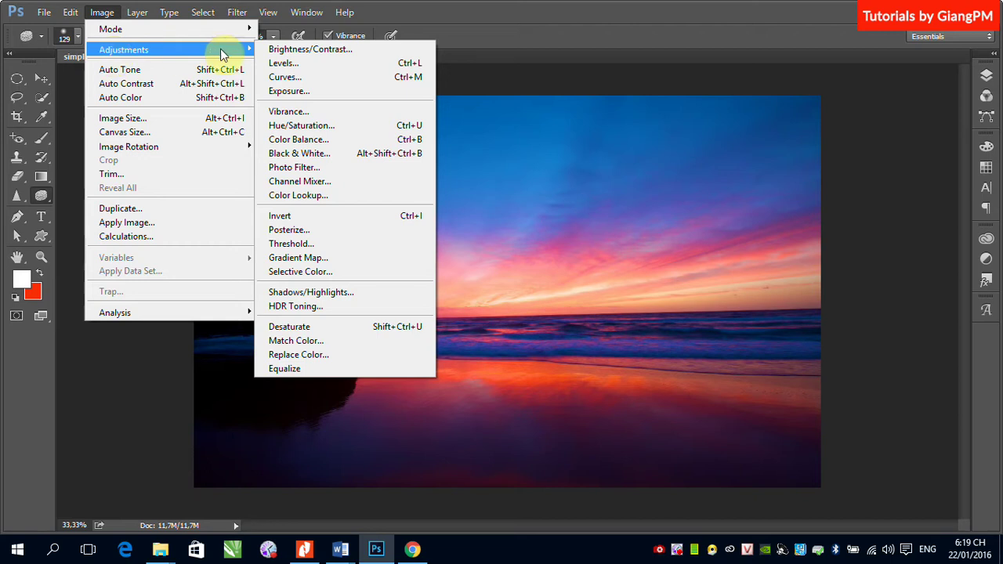
{"action": "left_click", "coordinate": [308, 52]}
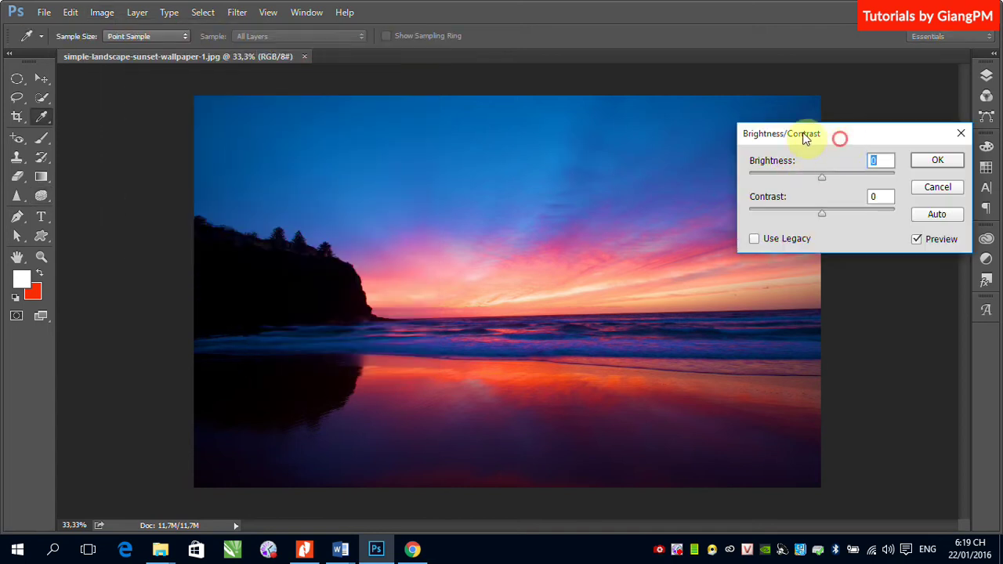
{"action": "left_click_drag", "start_coordinate": [840, 137], "coordinate": [728, 129]}
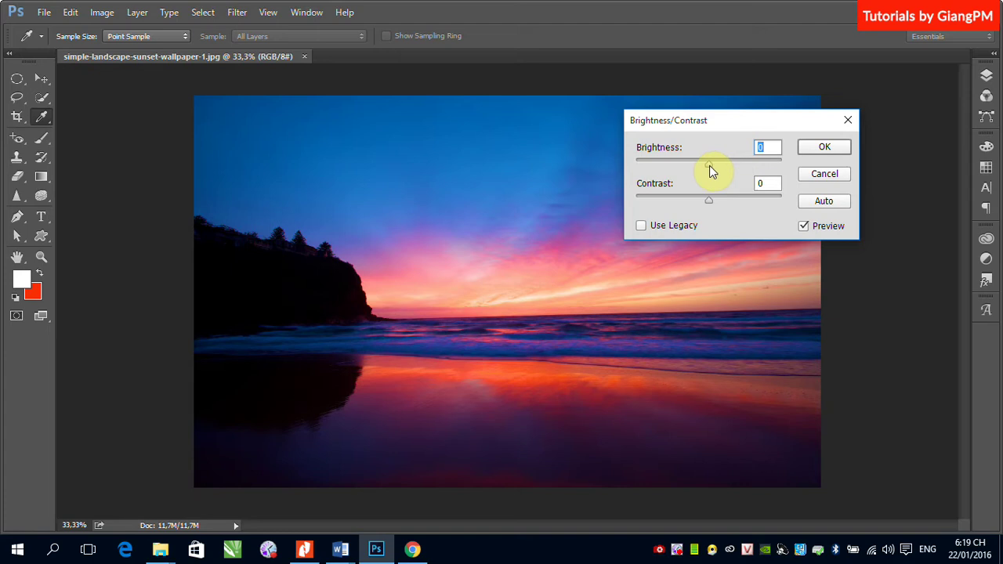
{"action": "mouse_move", "coordinate": [712, 166]}
{"action": "left_mouse_down"}
{"action": "mouse_move", "coordinate": [734, 171]}
{"action": "mouse_move", "coordinate": [685, 175]}
{"action": "mouse_move", "coordinate": [721, 171]}
{"action": "left_mouse_up"}
{"action": "type", "text": "45"}
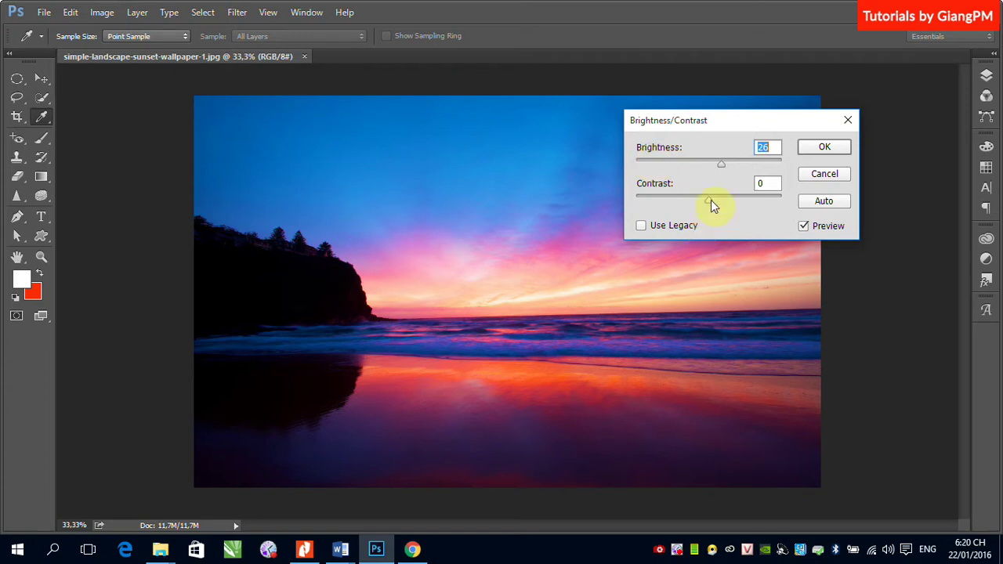
Set the sunset photo's Contrast to 19 and raise its Brightness to 50.
{"action": "mouse_move", "coordinate": [711, 200]}
{"action": "left_mouse_down"}
{"action": "mouse_move", "coordinate": [744, 208]}
{"action": "mouse_move", "coordinate": [696, 206]}
{"action": "mouse_move", "coordinate": [722, 208]}
{"action": "left_mouse_up"}
{"action": "left_click", "coordinate": [549, 131]}
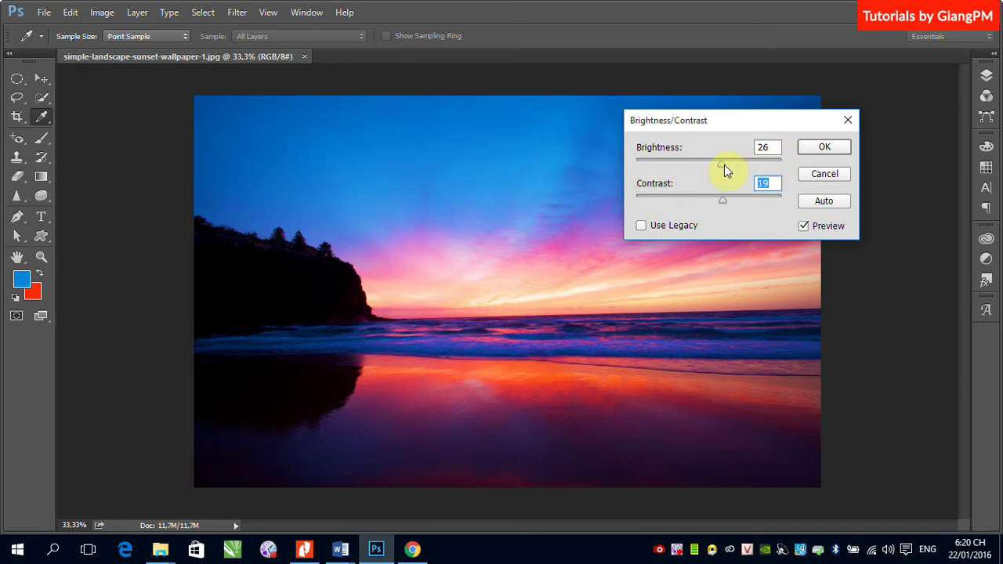
{"action": "left_click_drag", "start_coordinate": [722, 165], "coordinate": [734, 168]}
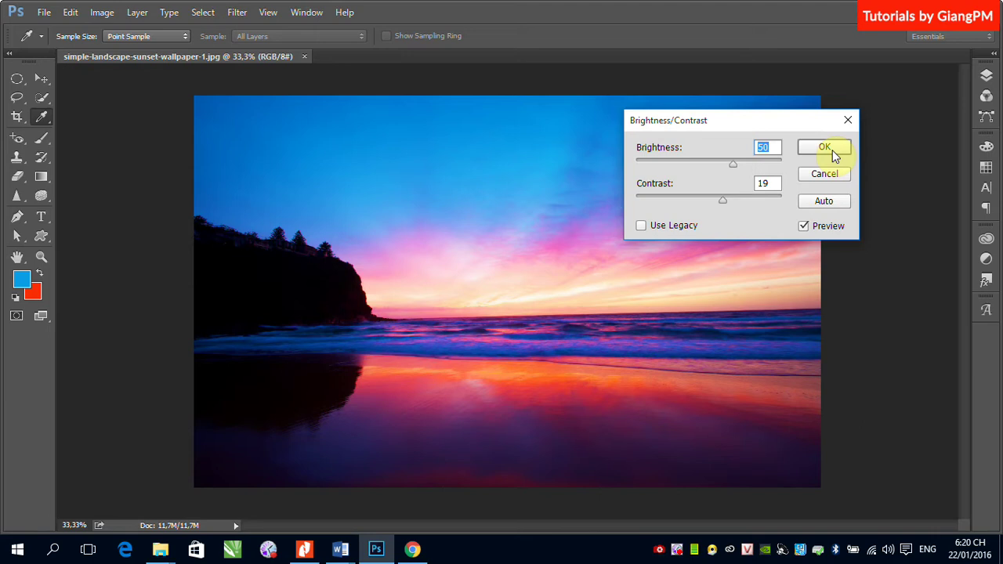
Run the automatic Brightness/Contrast correction, adjust Contrast to -26 and Brightness to 64, and apply it.
{"action": "left_click", "coordinate": [838, 205]}
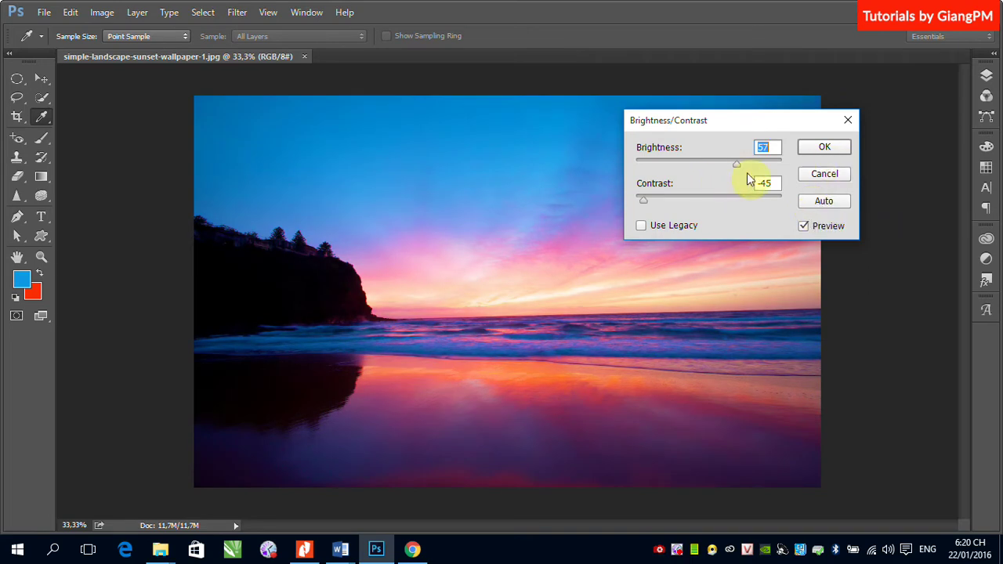
{"action": "left_click_drag", "start_coordinate": [644, 201], "coordinate": [675, 206]}
{"action": "mouse_move", "coordinate": [739, 165]}
{"action": "left_mouse_down"}
{"action": "mouse_move", "coordinate": [757, 167]}
{"action": "mouse_move", "coordinate": [727, 165]}
{"action": "mouse_move", "coordinate": [740, 163]}
{"action": "left_mouse_up"}
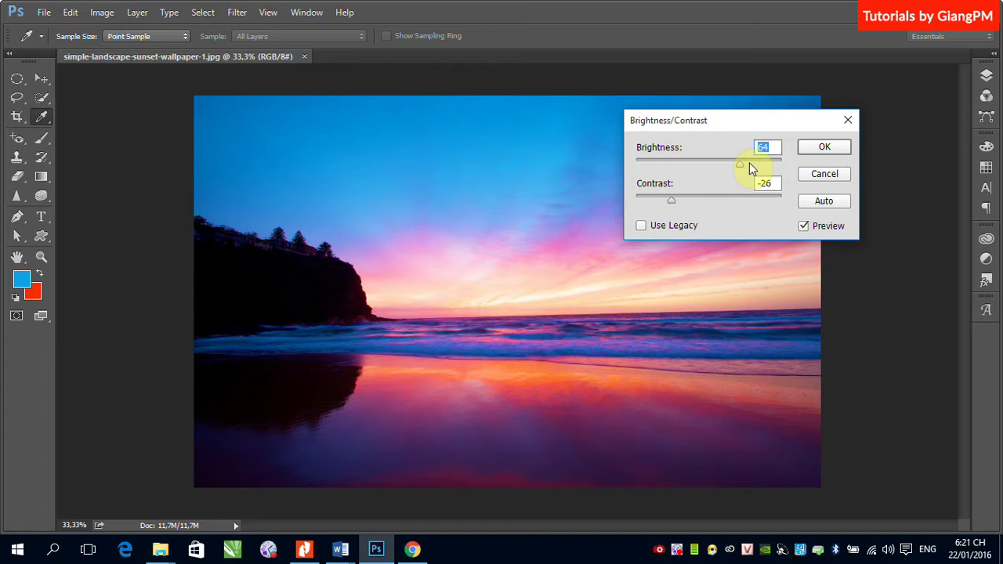
{"action": "left_click", "coordinate": [827, 150]}
{"action": "key", "text": "o"}
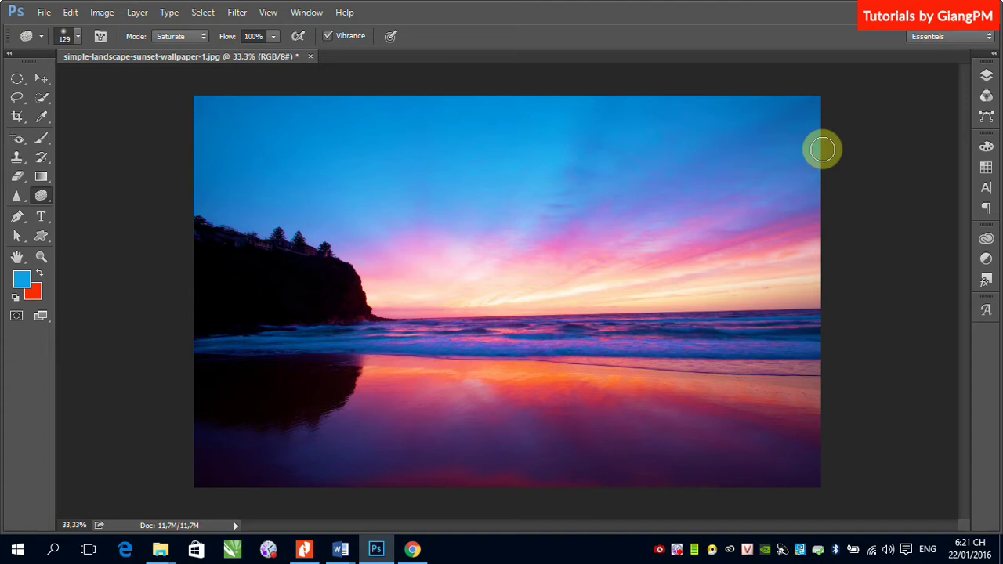
Undo the Brightness/Contrast adjustment on the sunset photo.
{"action": "left_click", "coordinate": [100, 16]}
{"action": "mouse_move", "coordinate": [119, 54]}
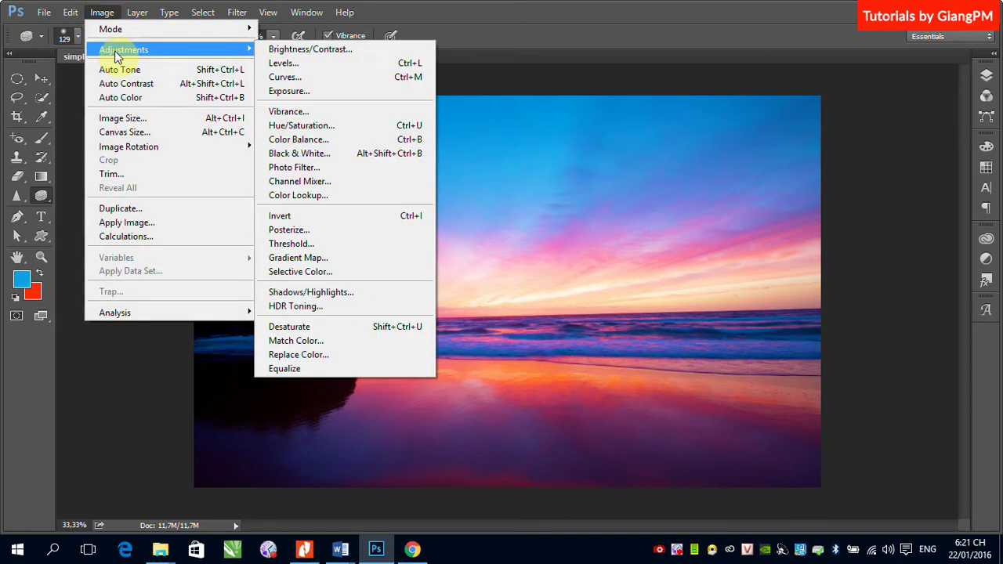
{"action": "left_click", "coordinate": [571, 31]}
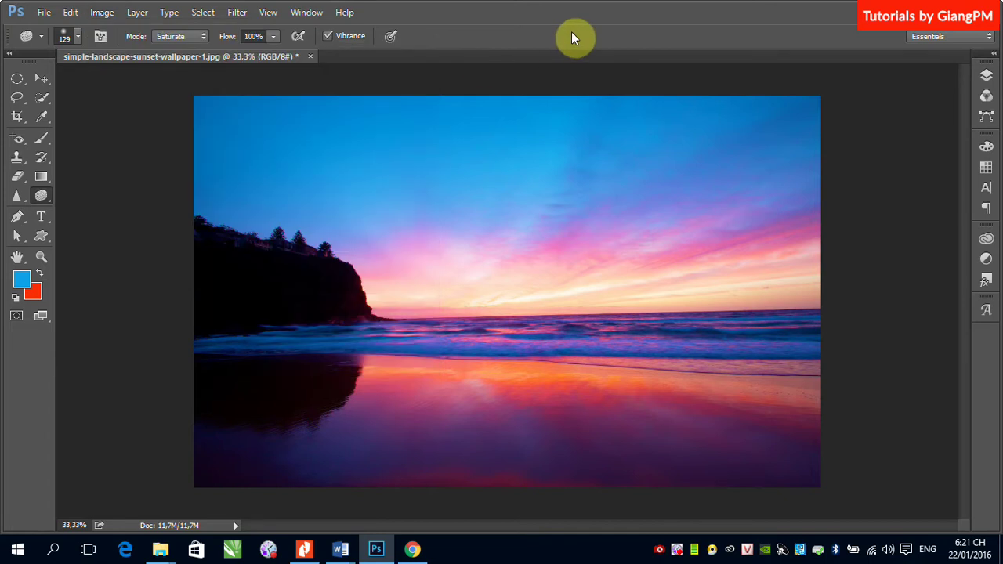
{"action": "key", "text": "ctrl+z"}
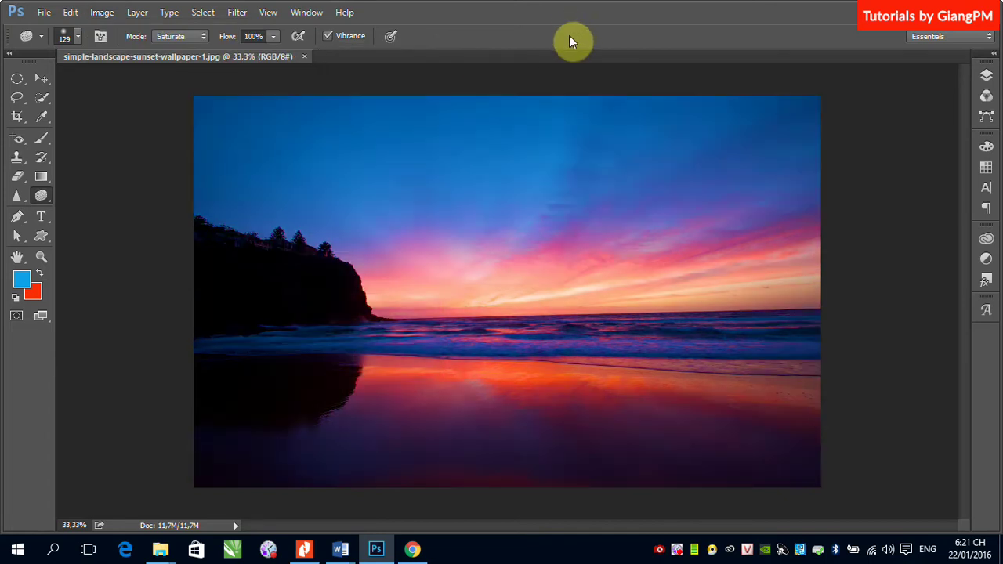
{"action": "left_click", "coordinate": [70, 19]}
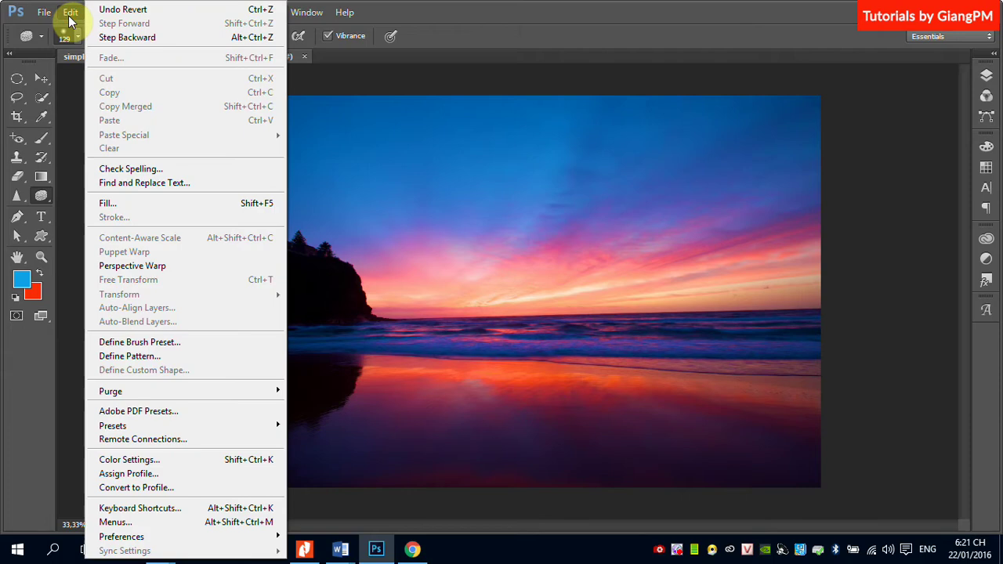
{"action": "mouse_move", "coordinate": [95, 12]}
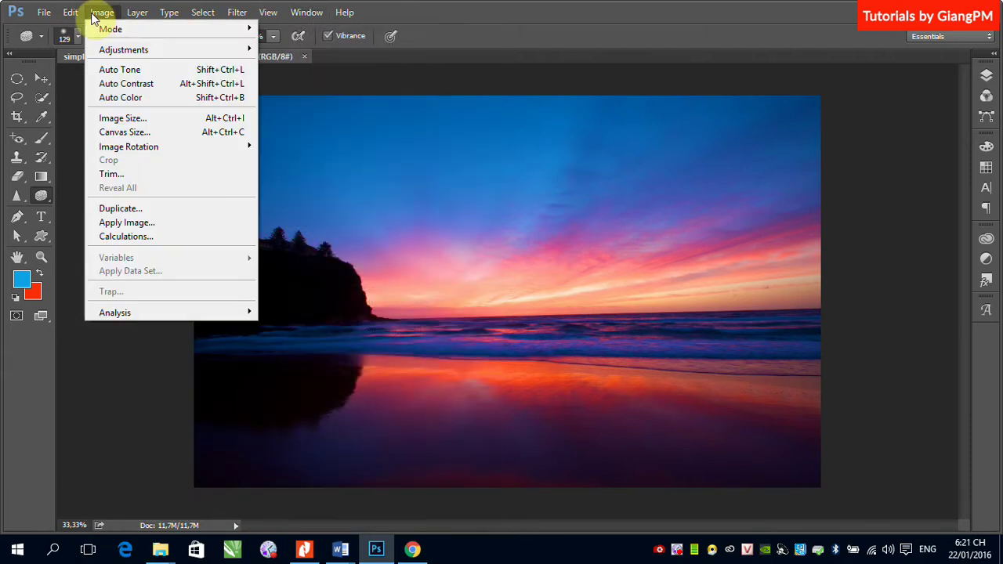
{"action": "mouse_move", "coordinate": [128, 51]}
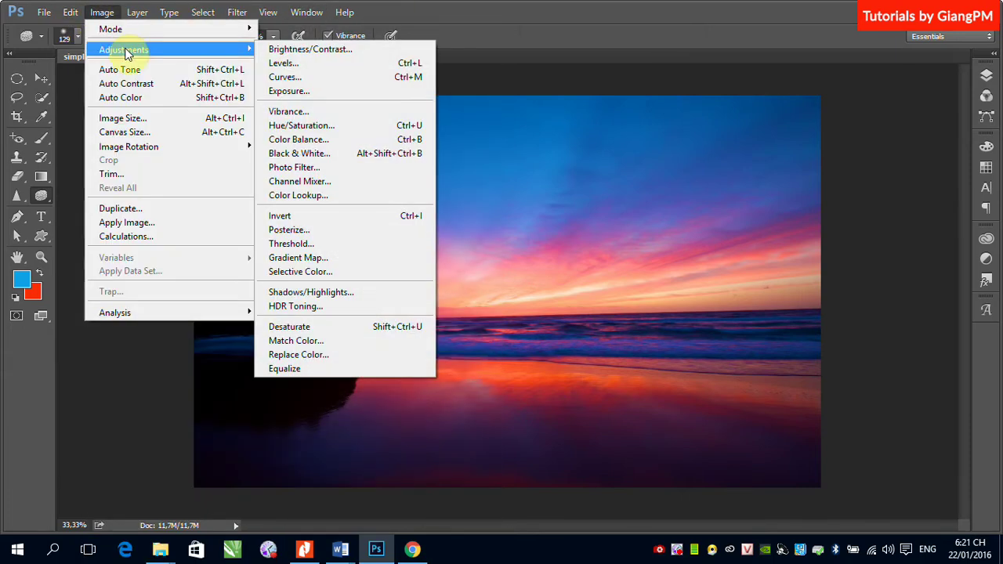
{"action": "left_click", "coordinate": [318, 67]}
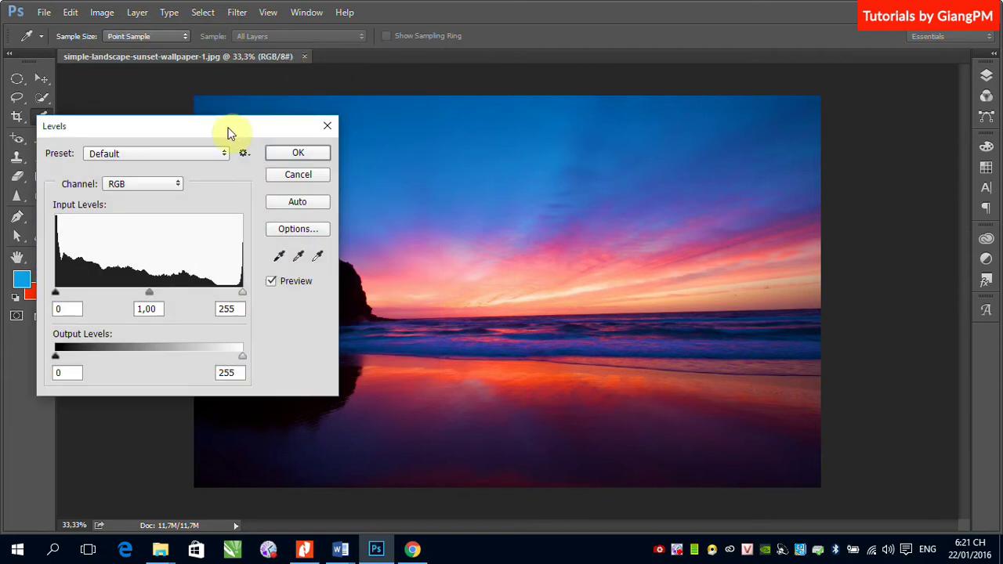
{"action": "left_click_drag", "start_coordinate": [229, 134], "coordinate": [836, 109]}
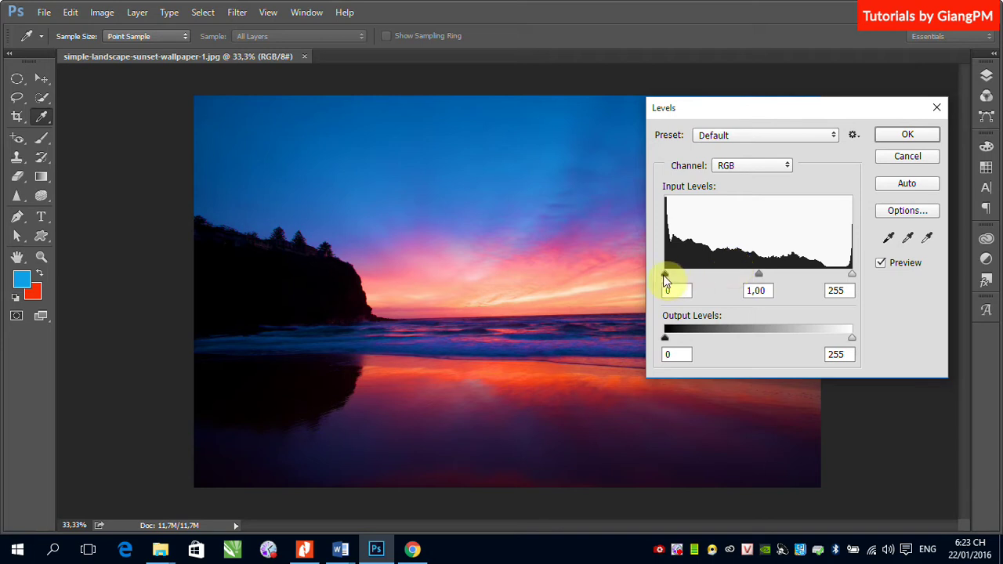
{"action": "left_click", "coordinate": [893, 156]}
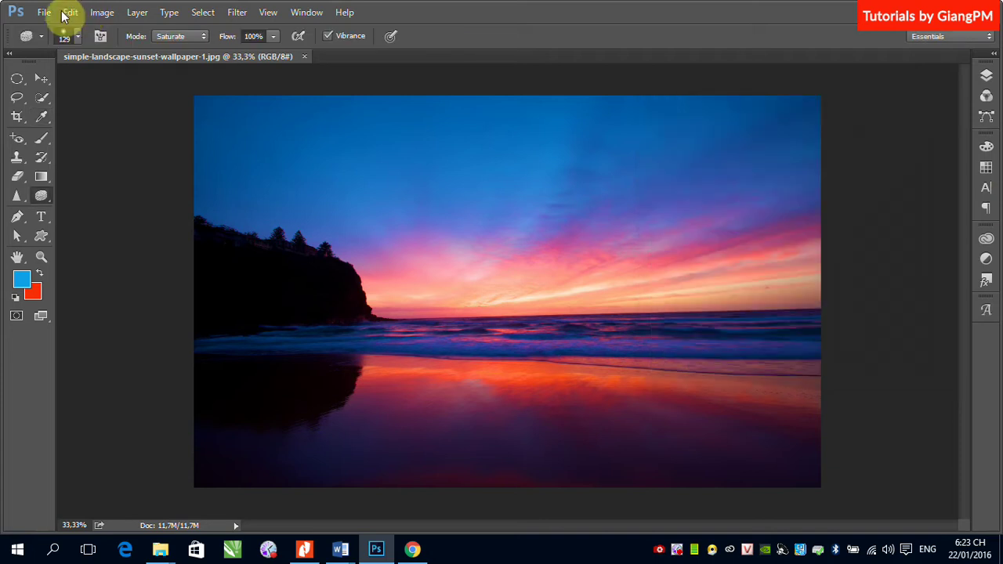
Open the image hair001.png from the hair folder.
{"action": "left_click", "coordinate": [44, 11]}
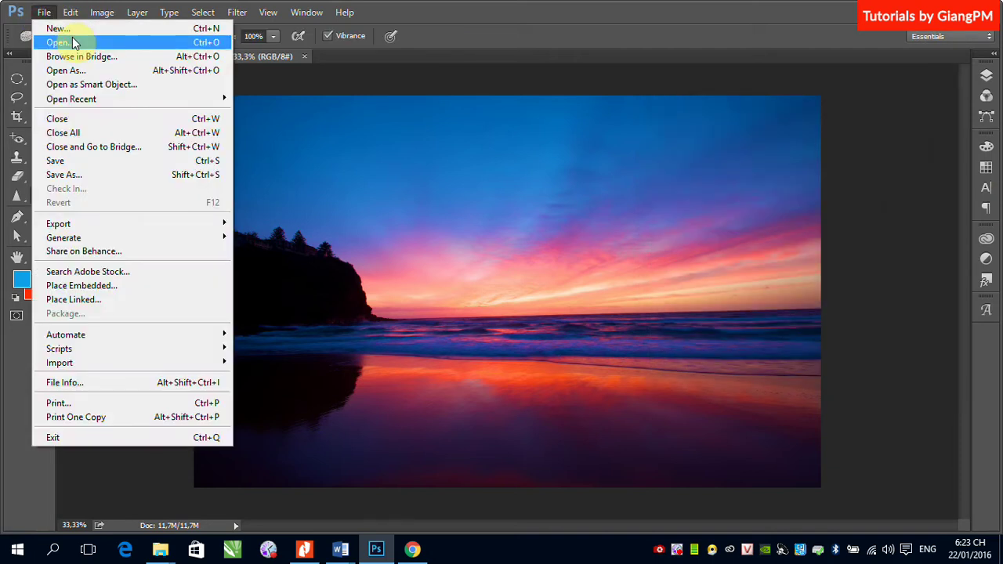
{"action": "left_click", "coordinate": [74, 40]}
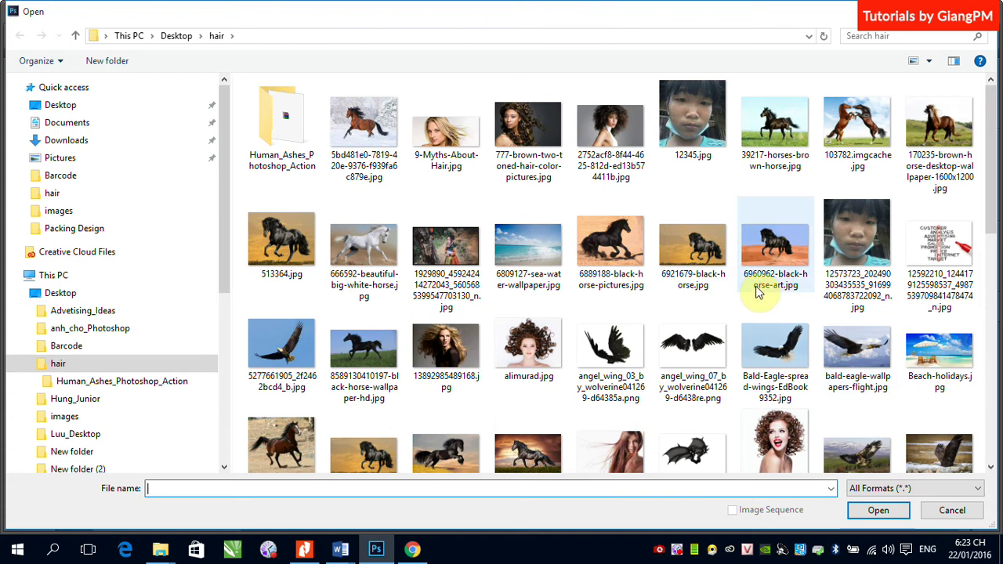
{"action": "scroll", "coordinate": [760, 283], "scroll_direction": "down", "scroll_amount": 3}
{"action": "scroll", "coordinate": [756, 286], "scroll_direction": "down", "scroll_amount": 2}
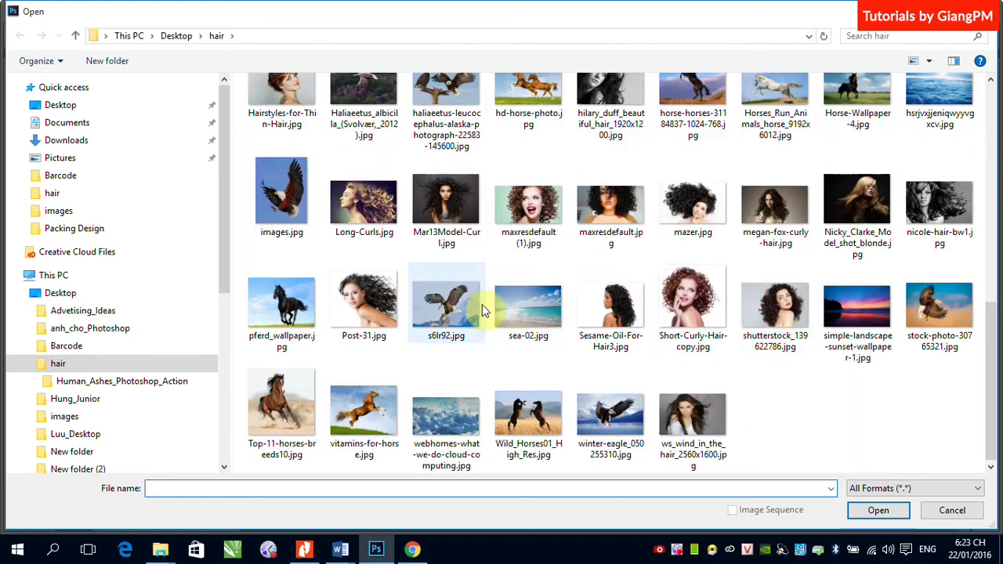
{"action": "scroll", "coordinate": [541, 292], "scroll_direction": "up", "scroll_amount": 3}
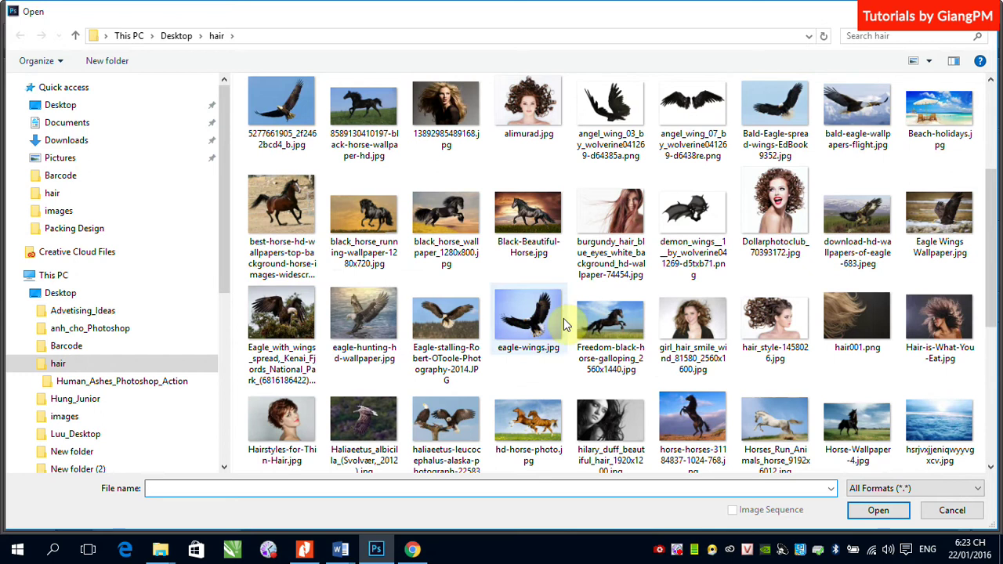
{"action": "left_click", "coordinate": [878, 341]}
{"action": "left_click", "coordinate": [878, 511]}
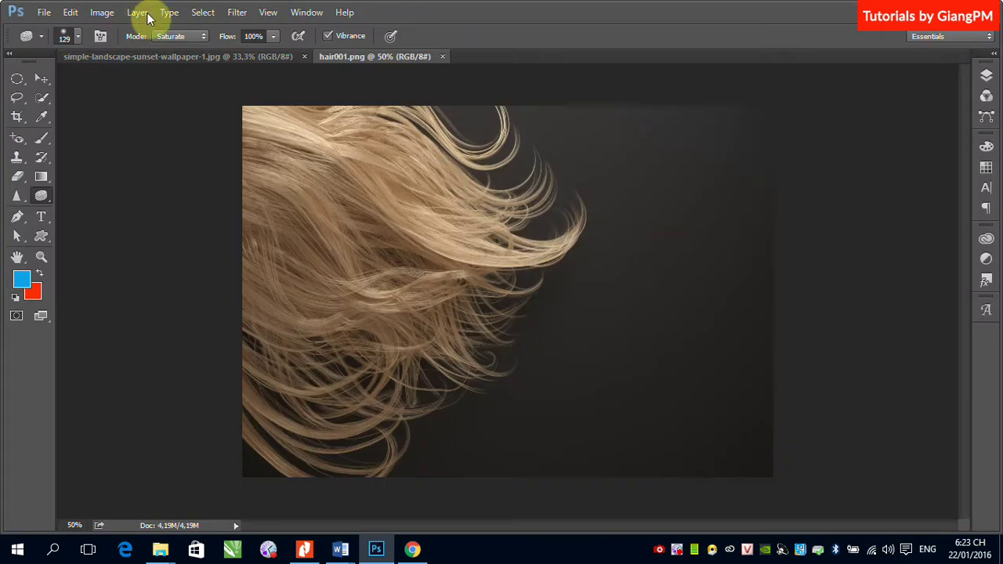
Open the Levels adjustment for the hair image.
{"action": "left_click", "coordinate": [108, 13]}
{"action": "mouse_move", "coordinate": [126, 50]}
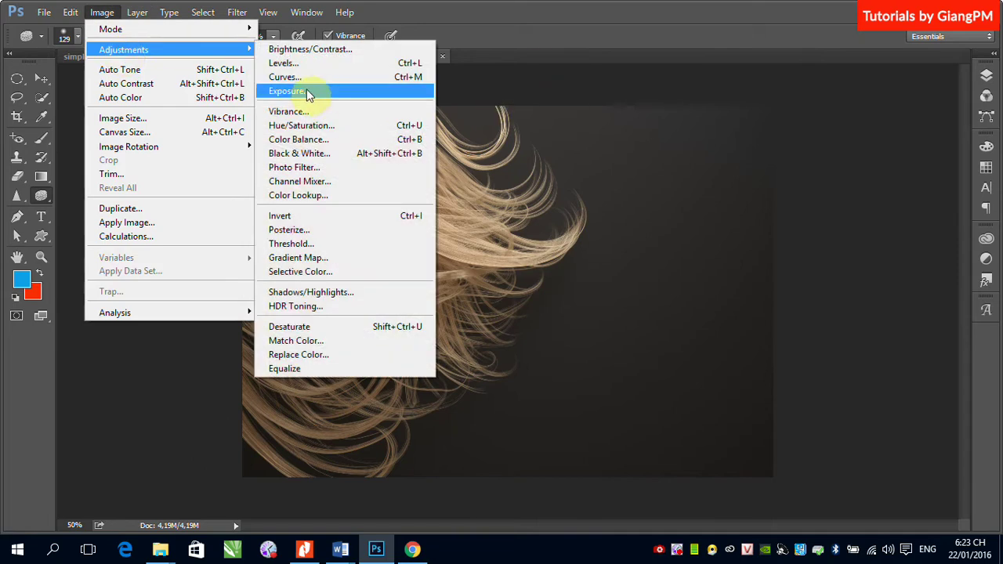
{"action": "left_click", "coordinate": [313, 63]}
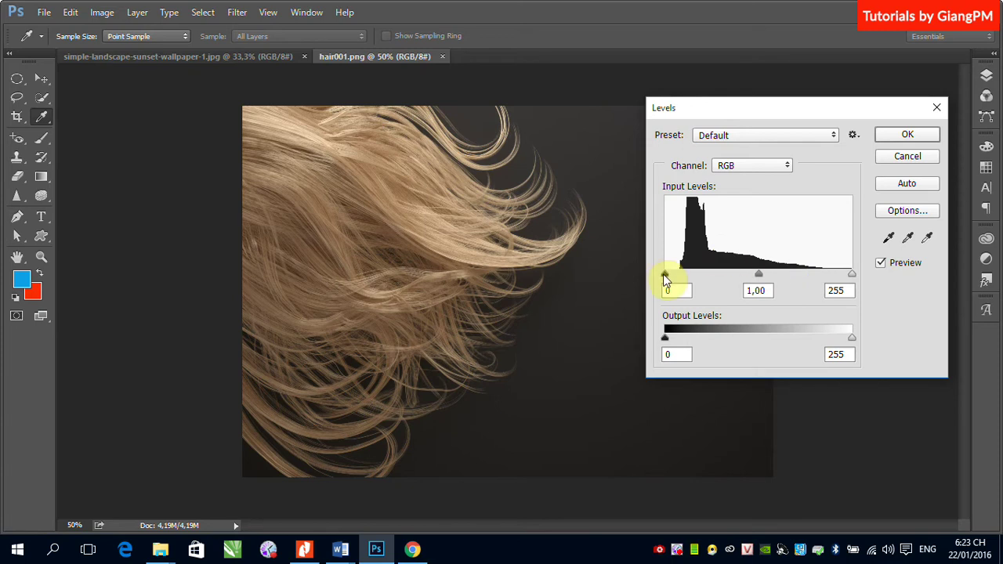
Try input levels of 20 for shadows and 214 for highlights, and restore them to 0 and 255.
{"action": "left_click_drag", "start_coordinate": [665, 274], "coordinate": [679, 275]}
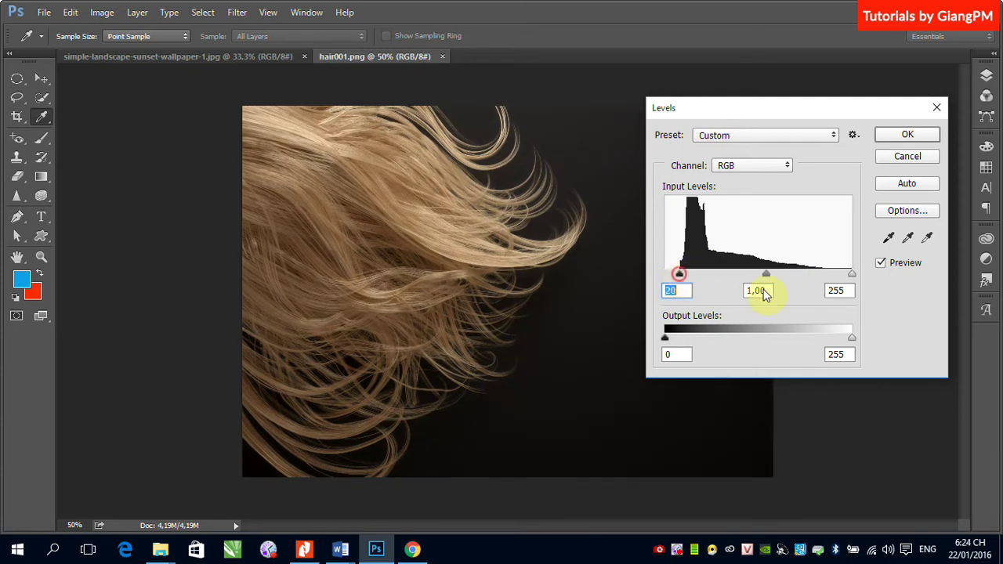
{"action": "left_click_drag", "start_coordinate": [852, 274], "coordinate": [822, 275]}
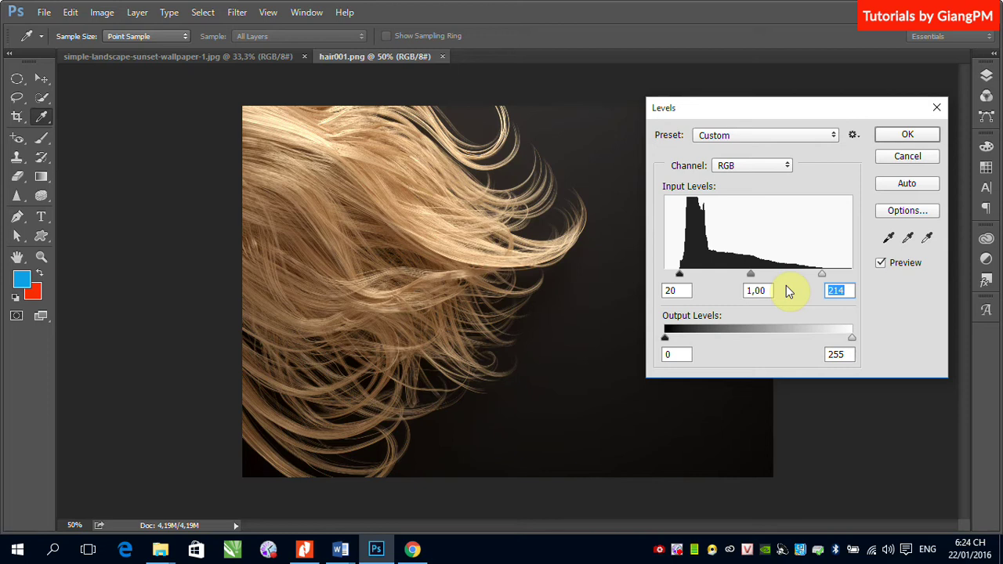
{"action": "left_click_drag", "start_coordinate": [680, 276], "coordinate": [658, 275]}
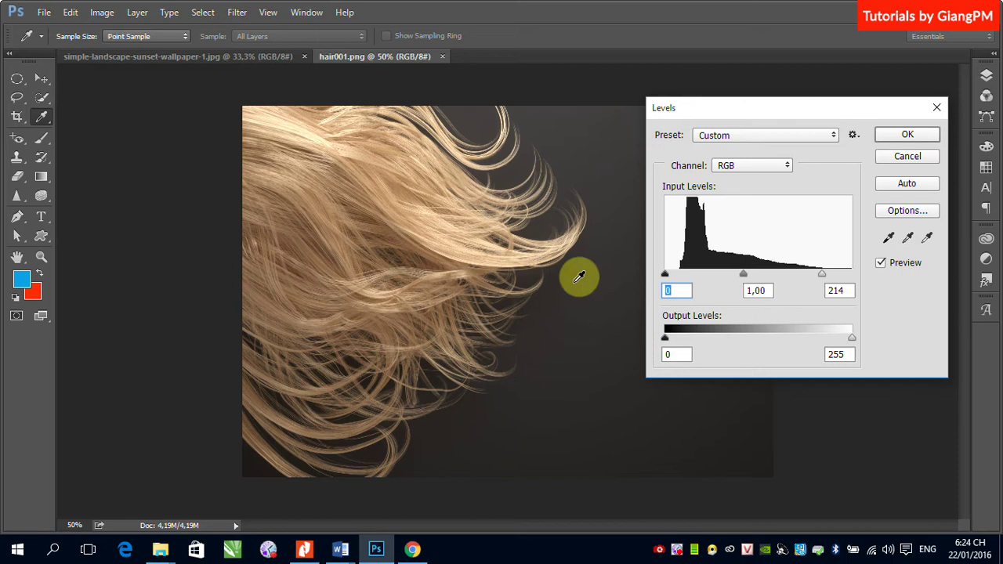
{"action": "left_click_drag", "start_coordinate": [825, 276], "coordinate": [858, 275]}
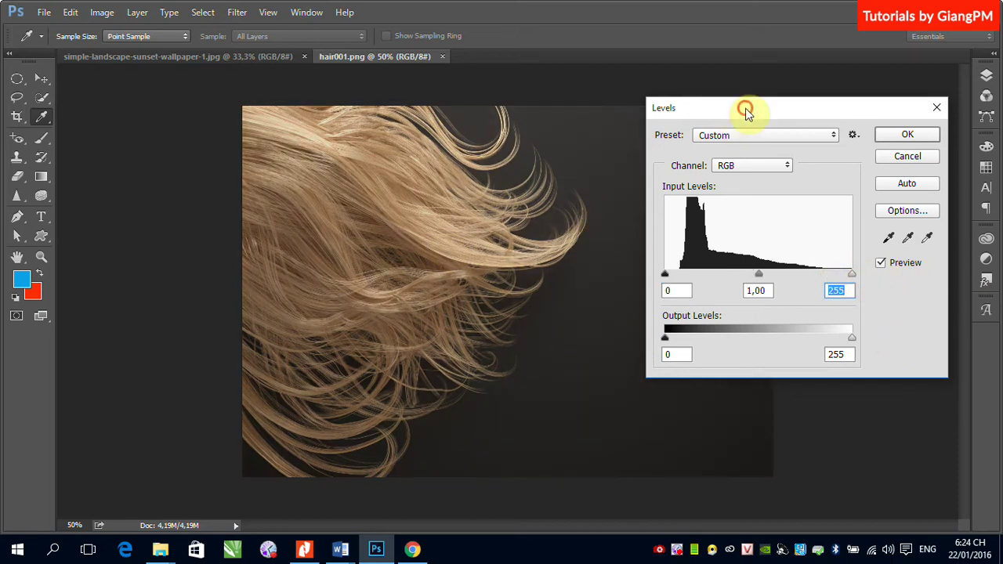
{"action": "left_click_drag", "start_coordinate": [746, 108], "coordinate": [773, 79]}
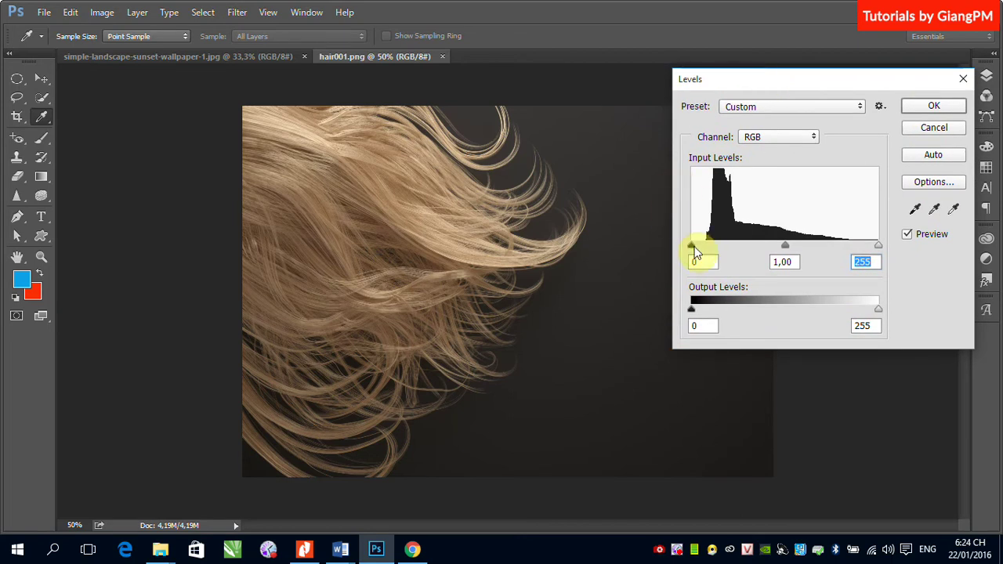
Set the hair image's RGB input levels to 20 for shadows, 1,44 for midtones and 214 for highlights.
{"action": "left_click_drag", "start_coordinate": [694, 247], "coordinate": [716, 252]}
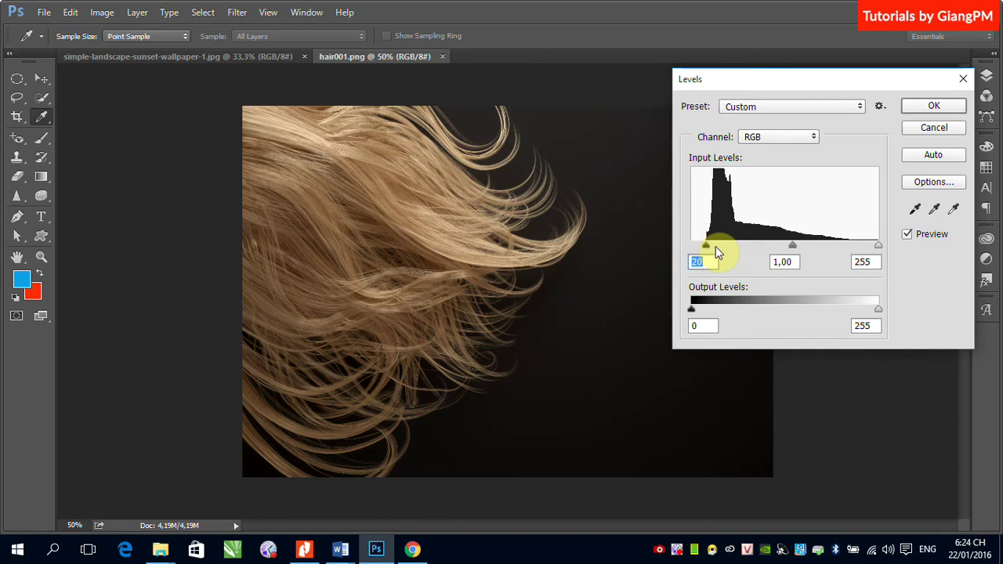
{"action": "left_click_drag", "start_coordinate": [878, 246], "coordinate": [848, 250]}
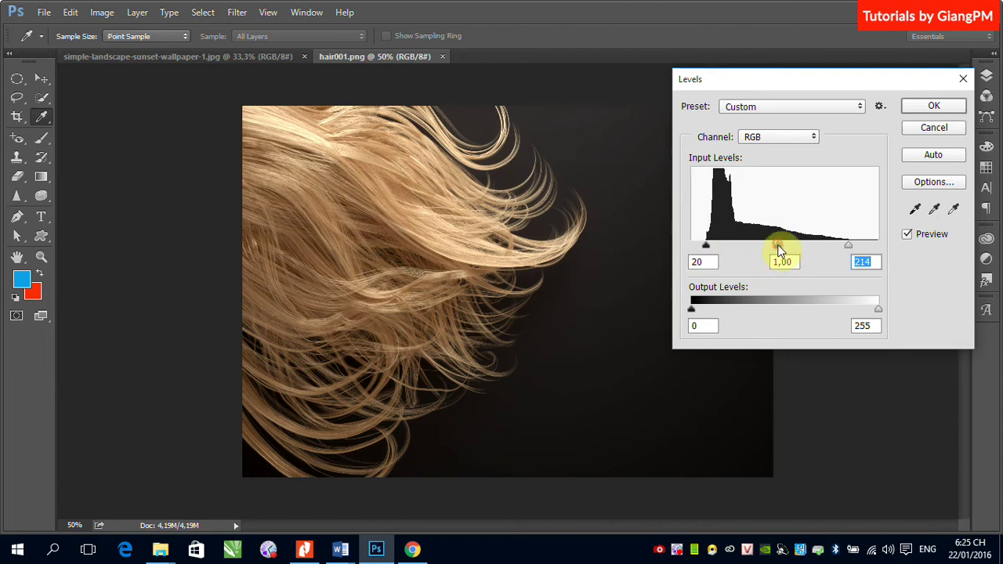
{"action": "left_click_drag", "start_coordinate": [778, 246], "coordinate": [797, 246]}
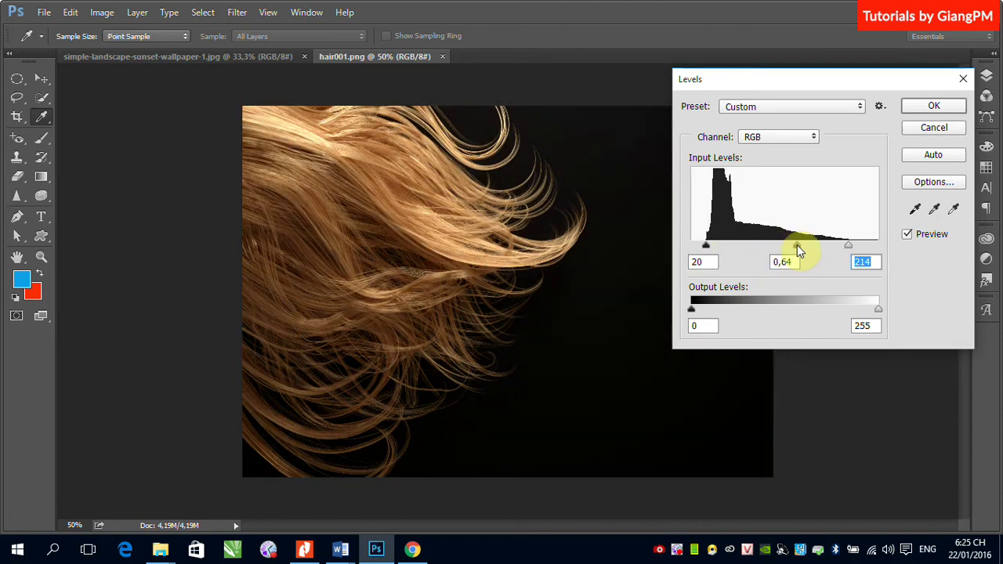
{"action": "left_click", "coordinate": [797, 247]}
{"action": "left_click_drag", "start_coordinate": [795, 249], "coordinate": [759, 248]}
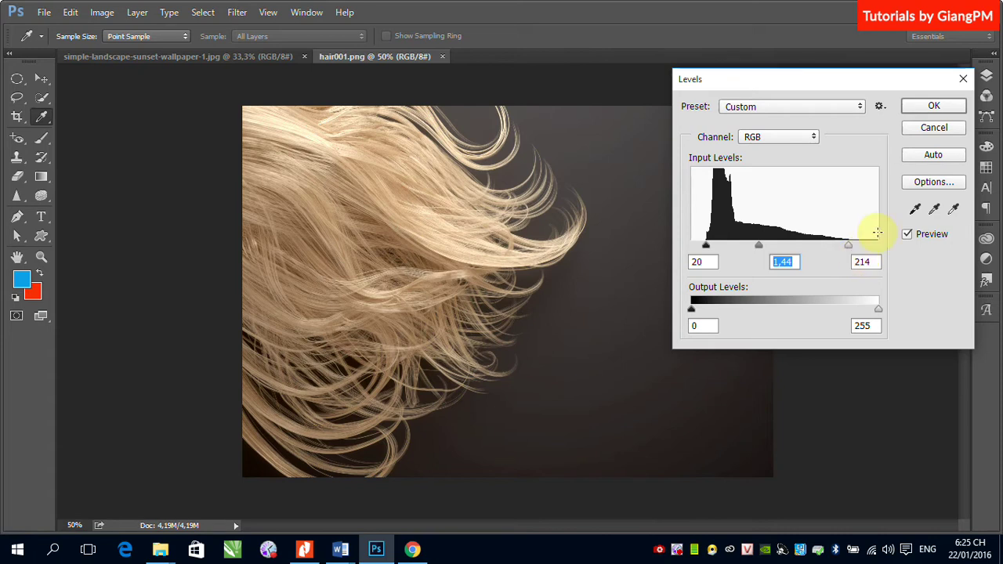
Set the hair image's midtone input level to 1,00 and apply the Levels adjustment.
{"action": "left_click_drag", "start_coordinate": [760, 246], "coordinate": [778, 249]}
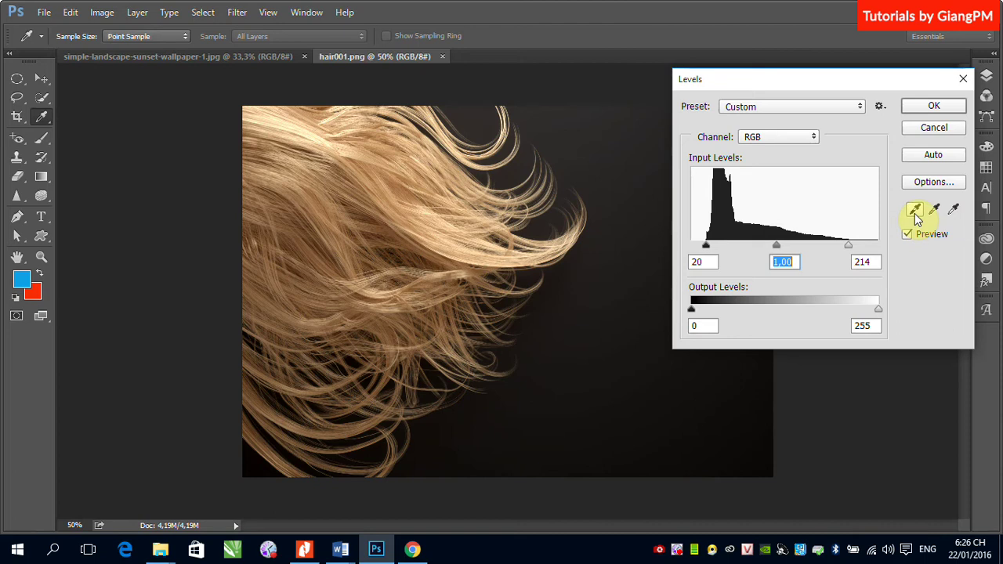
{"action": "left_click", "coordinate": [935, 107]}
{"action": "key", "text": "o"}
{"action": "left_click", "coordinate": [44, 12]}
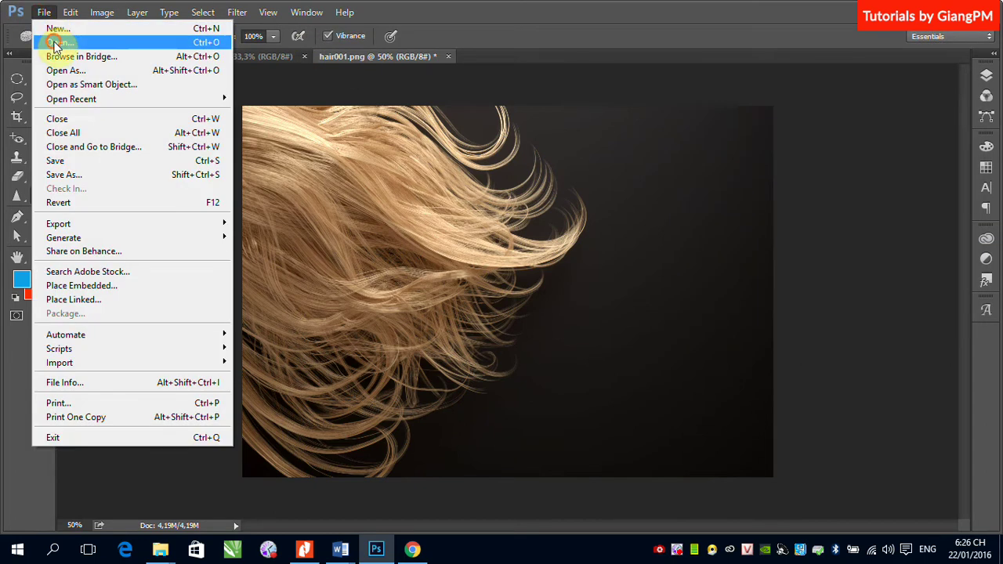
{"action": "key", "text": "Escape"}
{"action": "key", "text": "ctrl+o"}
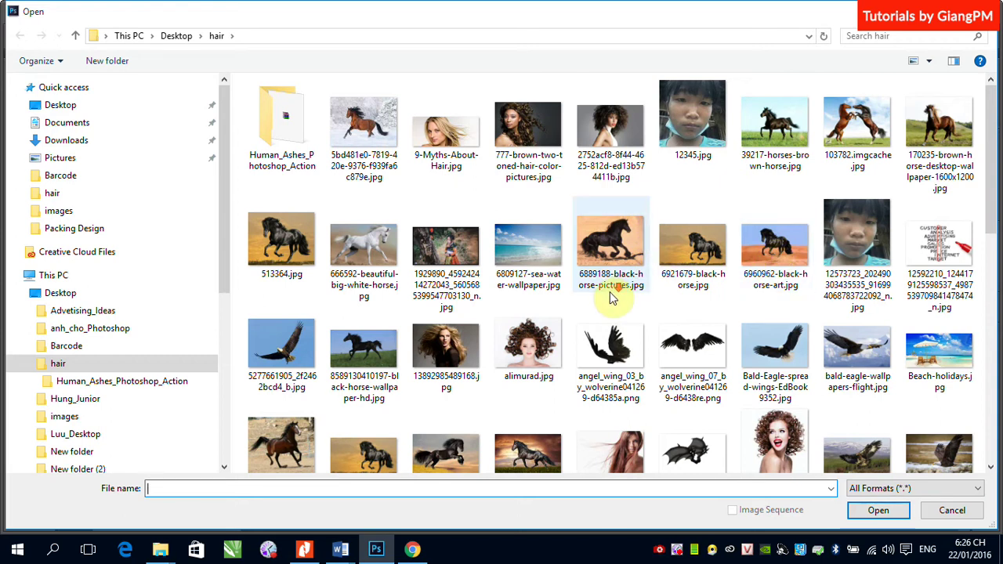
{"action": "scroll", "coordinate": [610, 292], "scroll_direction": "down", "scroll_amount": 2}
{"action": "left_click", "coordinate": [933, 202]}
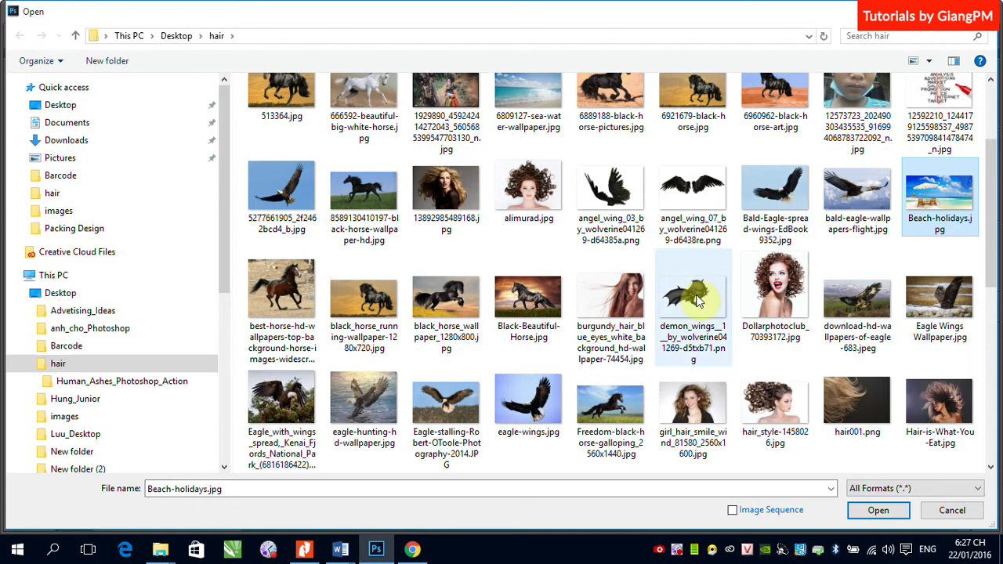
{"action": "left_click", "coordinate": [281, 395]}
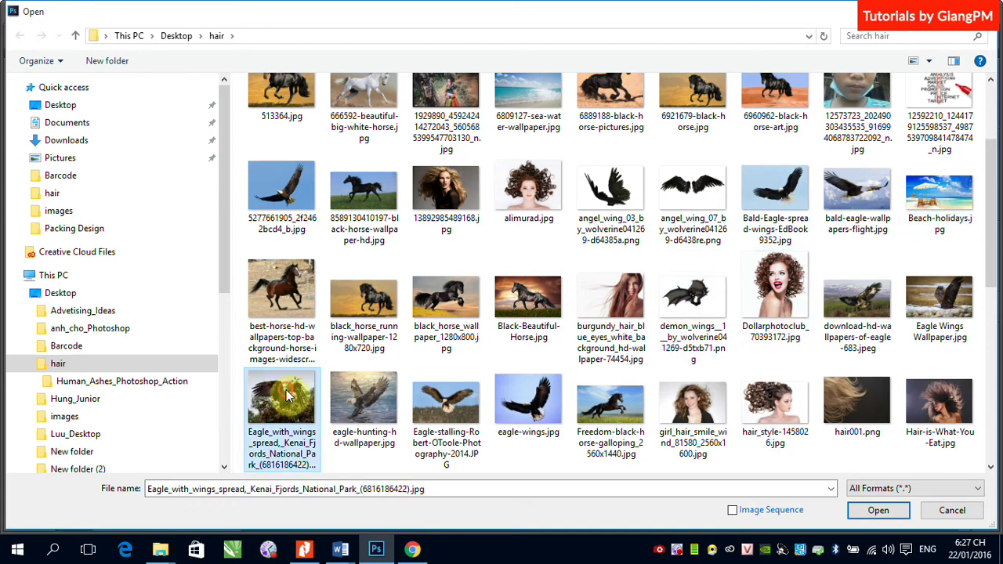
{"action": "left_click", "coordinate": [883, 517]}
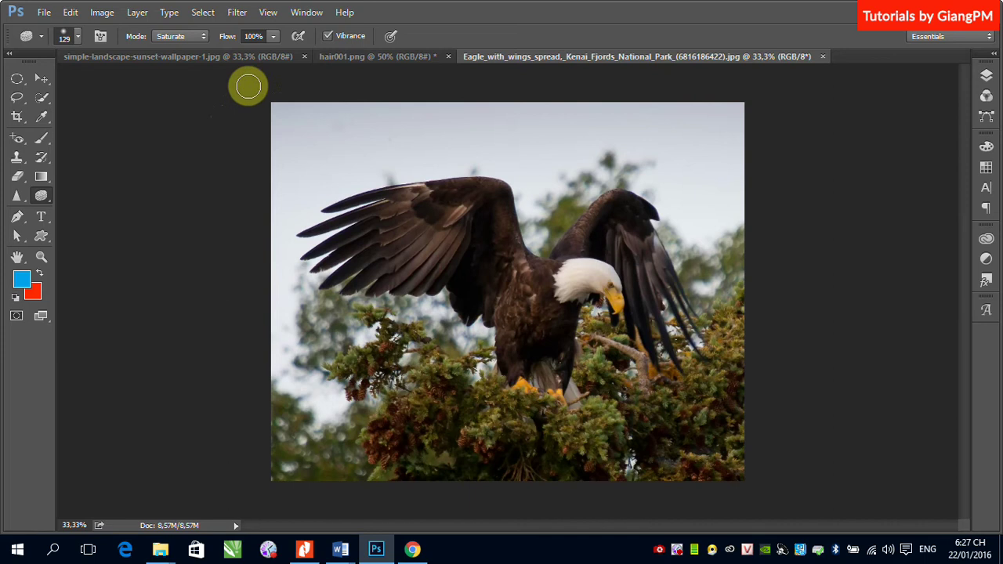
Open the Levels adjustment for the eagle photo and place its dialog beside the eagle.
{"action": "left_click", "coordinate": [103, 12]}
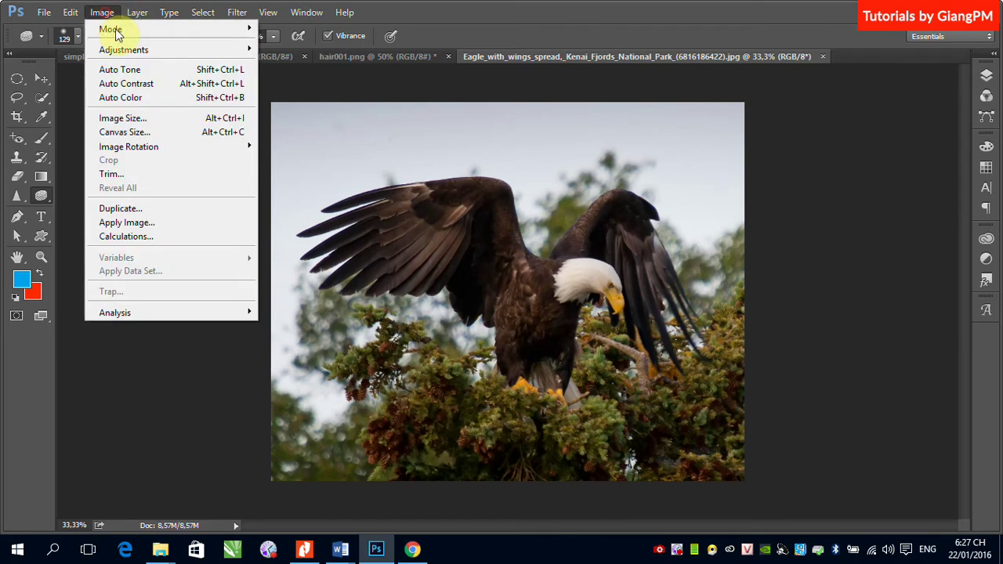
{"action": "mouse_move", "coordinate": [128, 49]}
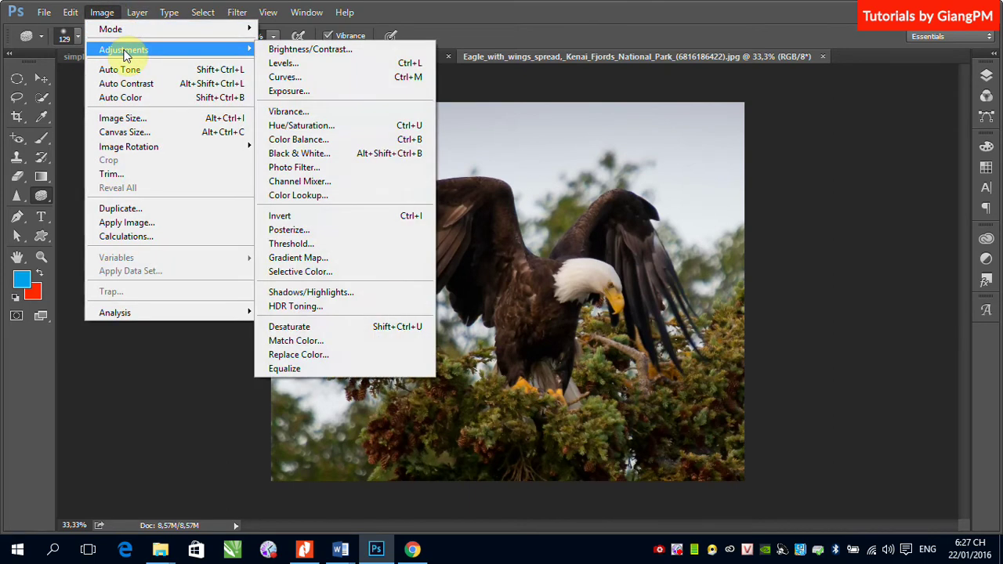
{"action": "left_click", "coordinate": [283, 63]}
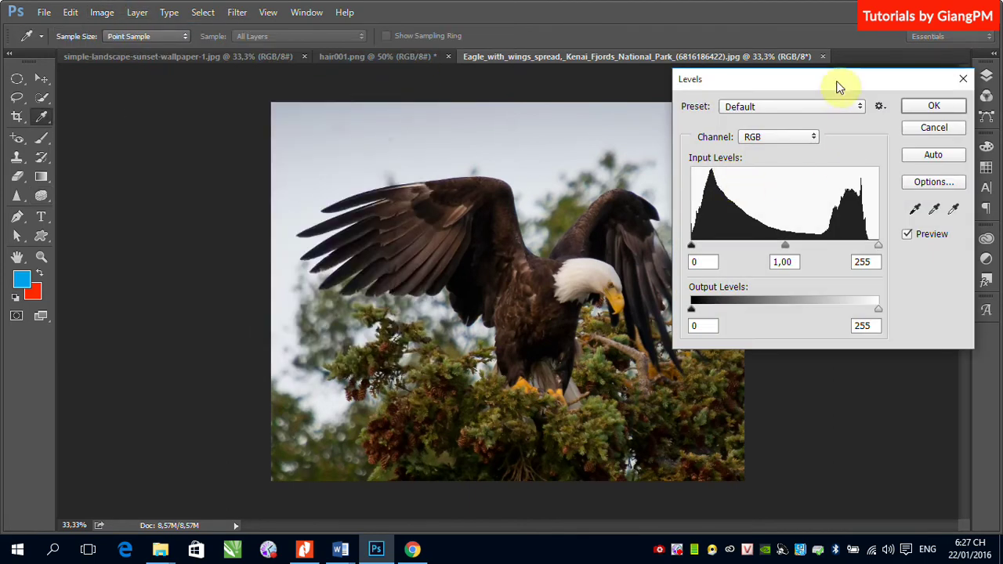
{"action": "left_click_drag", "start_coordinate": [840, 87], "coordinate": [880, 93]}
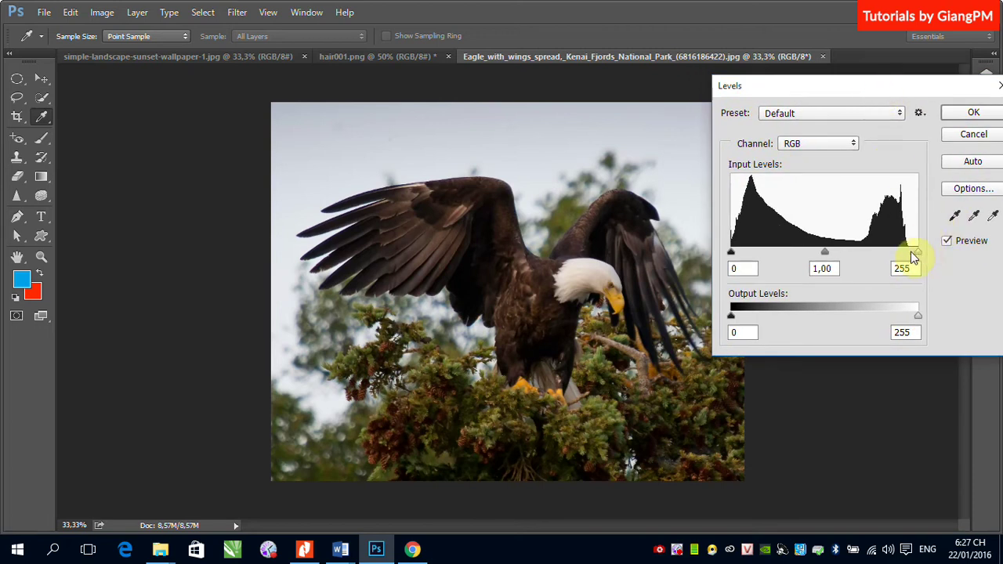
{"action": "left_click", "coordinate": [921, 92]}
{"action": "left_click_drag", "start_coordinate": [921, 92], "coordinate": [885, 97]}
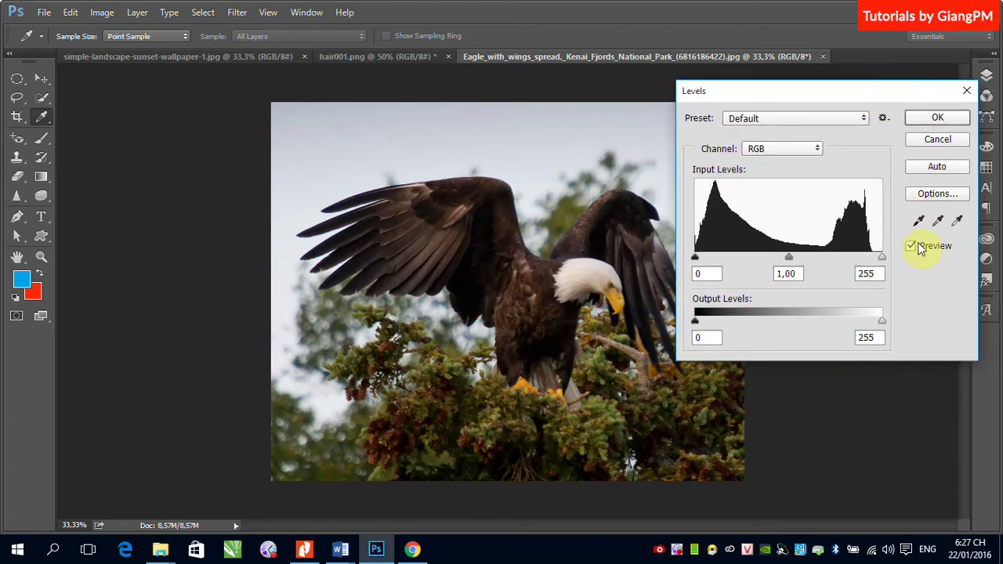
Sample the black point in the dark area under the eagle's left wing and the white point on its white head.
{"action": "left_click", "coordinate": [919, 223]}
{"action": "left_click", "coordinate": [920, 223]}
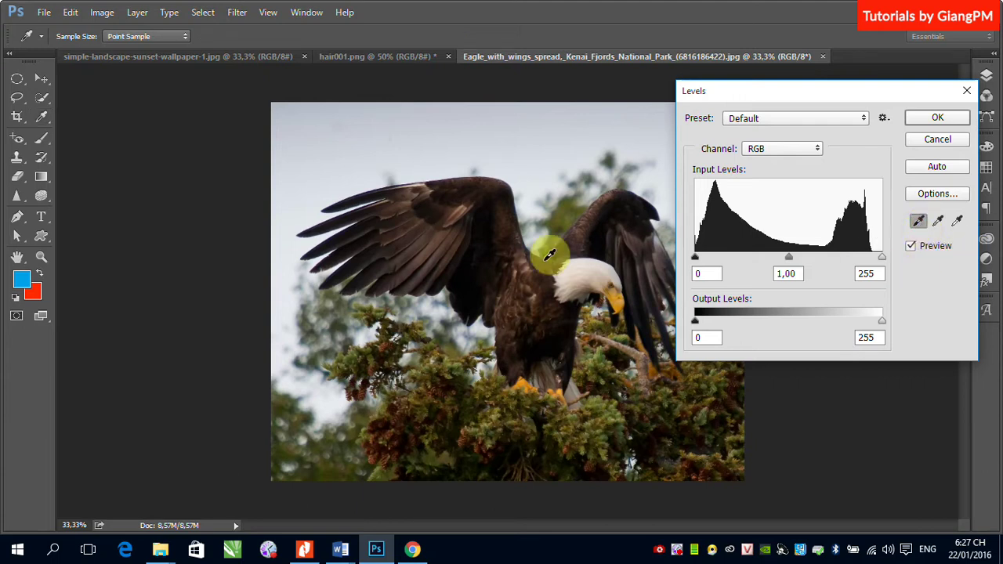
{"action": "left_click", "coordinate": [475, 289]}
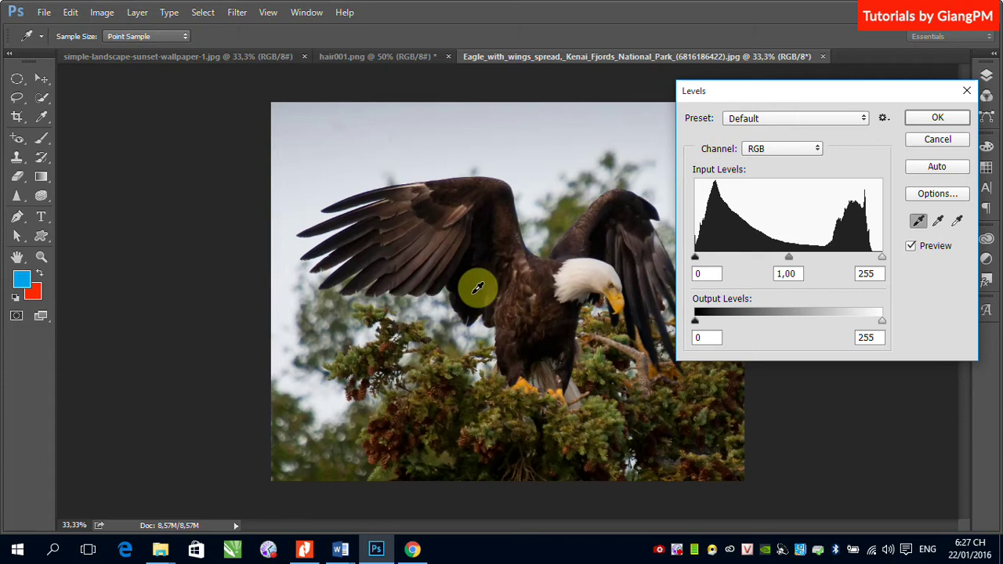
{"action": "left_click", "coordinate": [478, 289]}
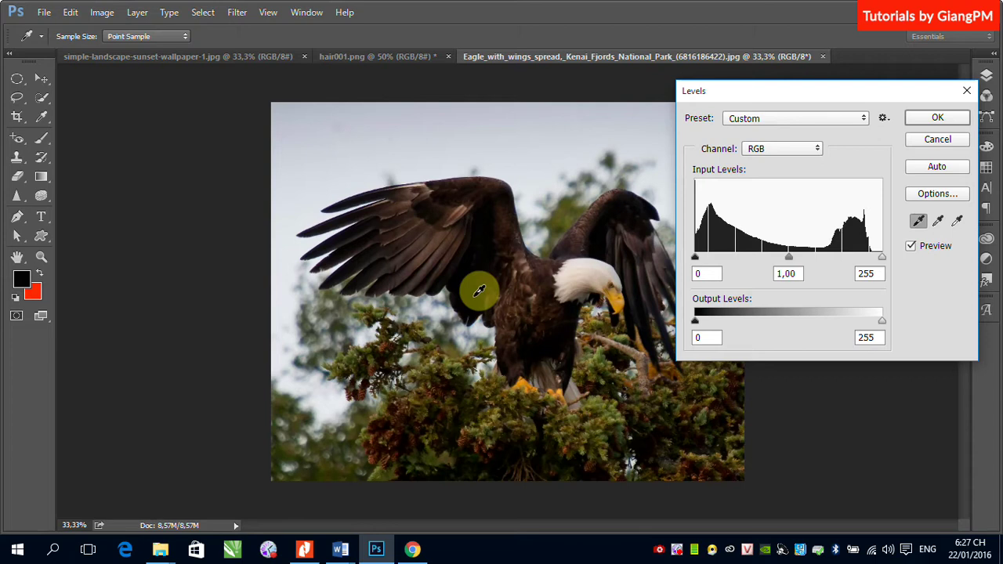
{"action": "left_click", "coordinate": [957, 222]}
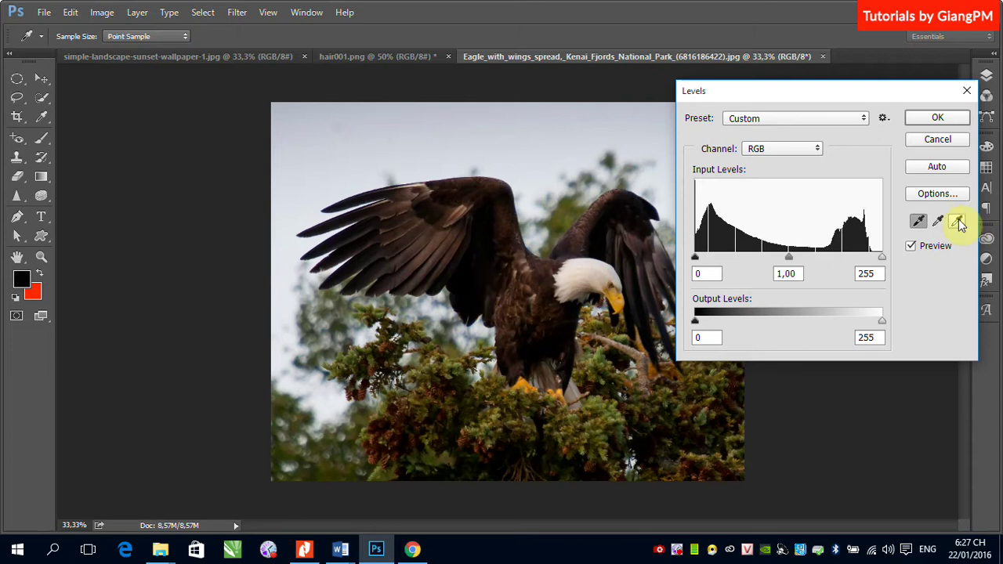
{"action": "left_click", "coordinate": [604, 261]}
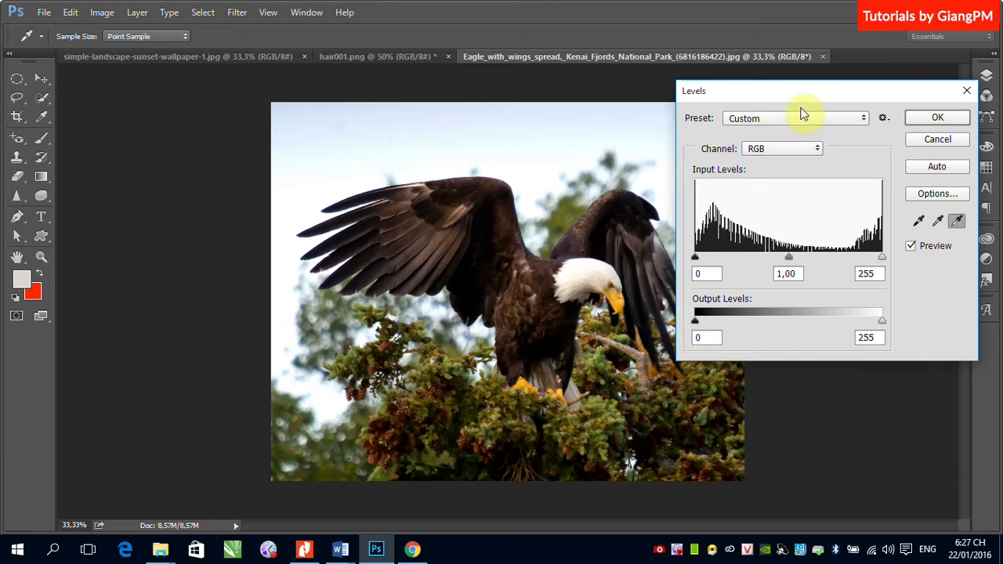
Try the black point eyedropper on several spots, including the eagle's right wing, the sky and the dark feathers.
{"action": "left_click_drag", "start_coordinate": [893, 100], "coordinate": [890, 149]}
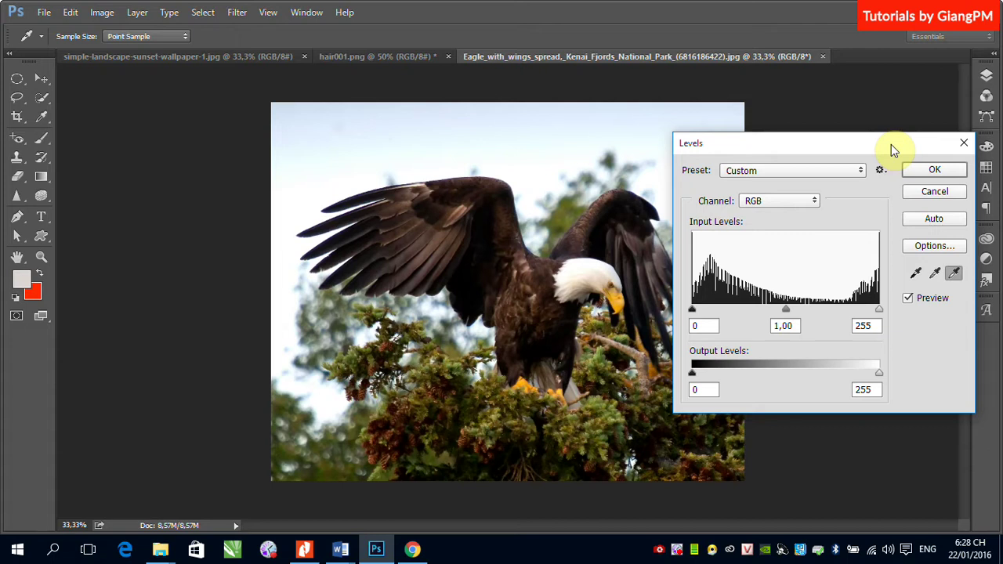
{"action": "left_click", "coordinate": [913, 276]}
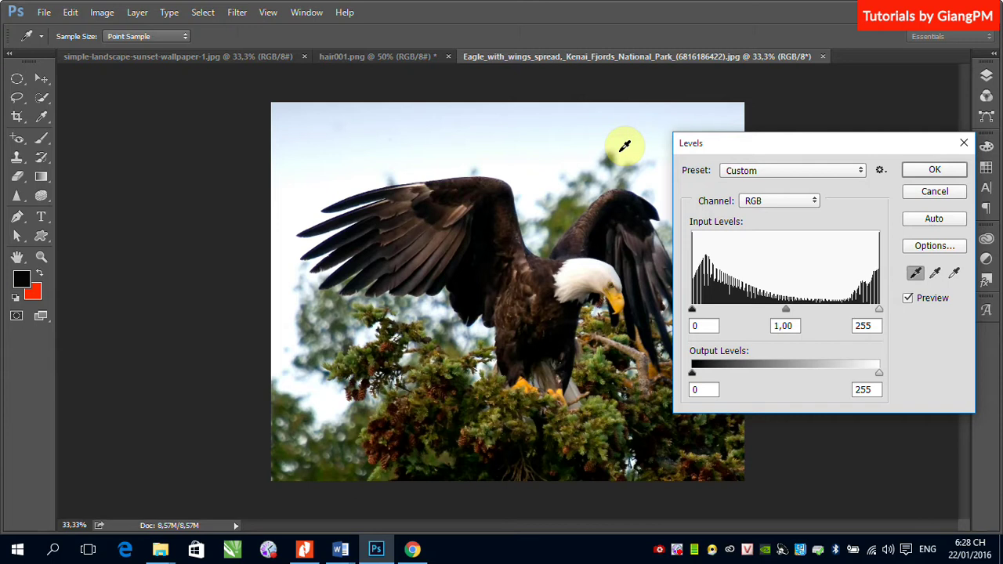
{"action": "left_click", "coordinate": [603, 240]}
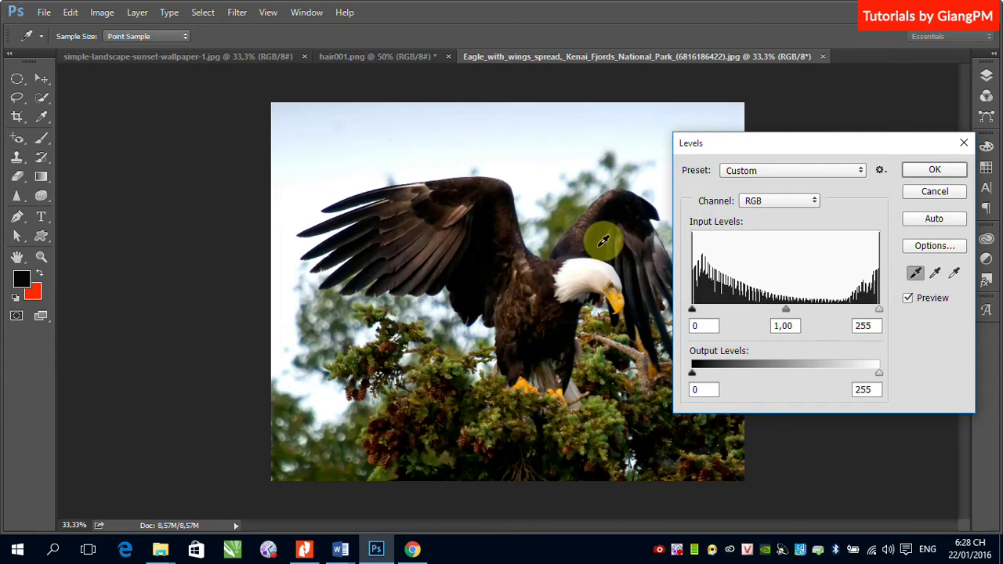
{"action": "left_click", "coordinate": [592, 219]}
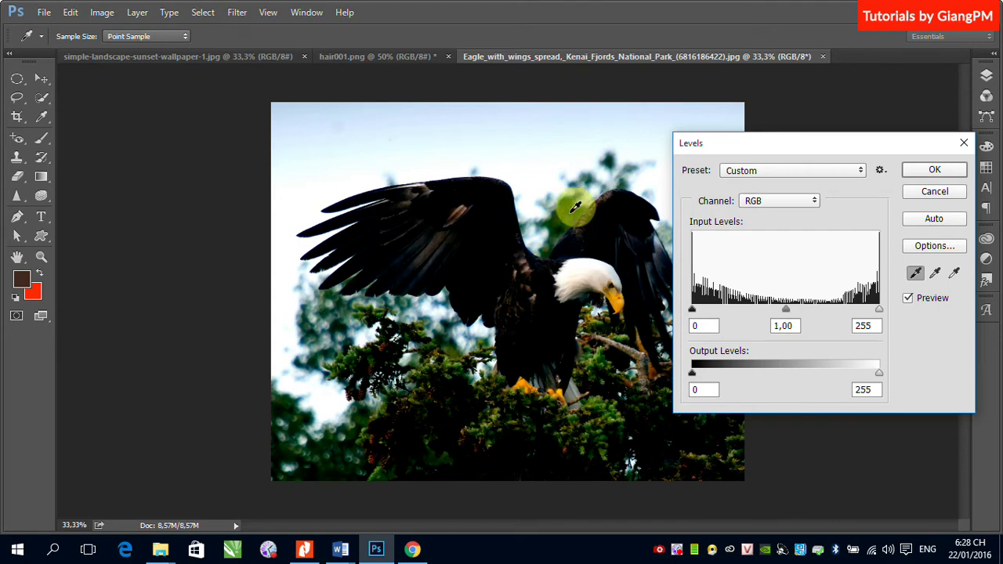
{"action": "left_click", "coordinate": [576, 208]}
{"action": "left_click", "coordinate": [551, 161]}
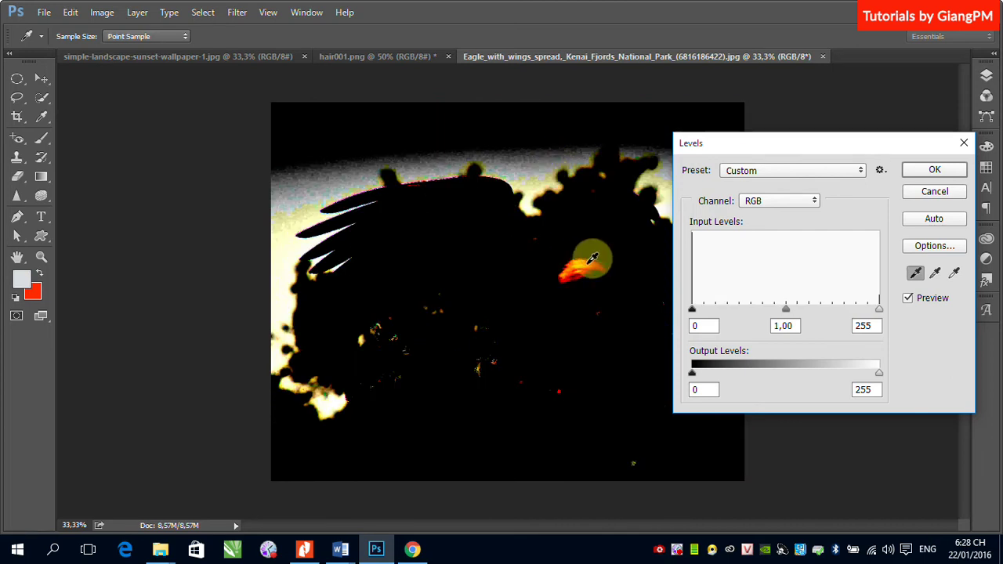
{"action": "left_click", "coordinate": [590, 302]}
{"action": "left_click_drag", "start_coordinate": [635, 251], "coordinate": [654, 338]}
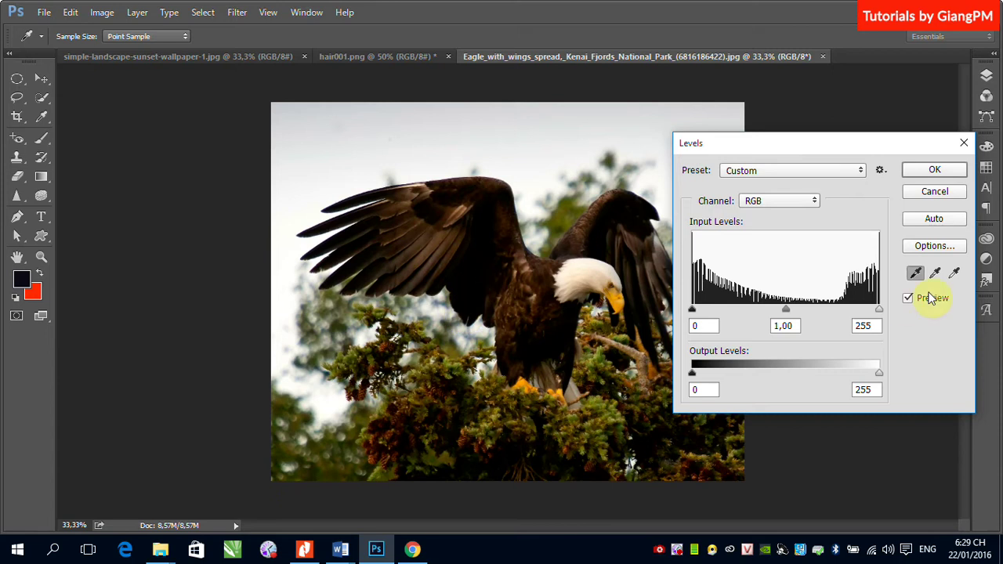
Try the white point eyedropper on several darker spots of the eagle's right wing and the foliage beside it.
{"action": "left_click", "coordinate": [954, 273]}
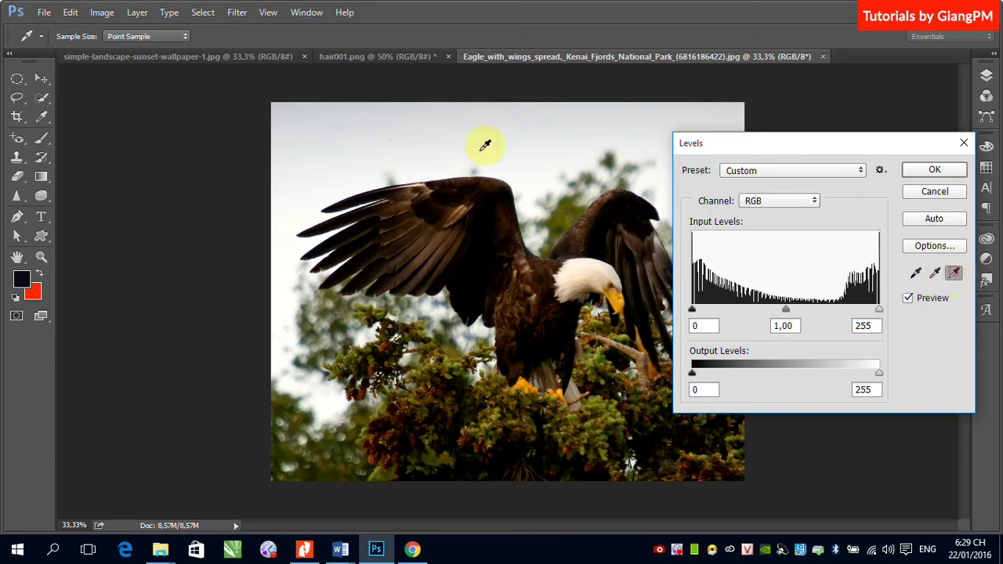
{"action": "left_click", "coordinate": [594, 208]}
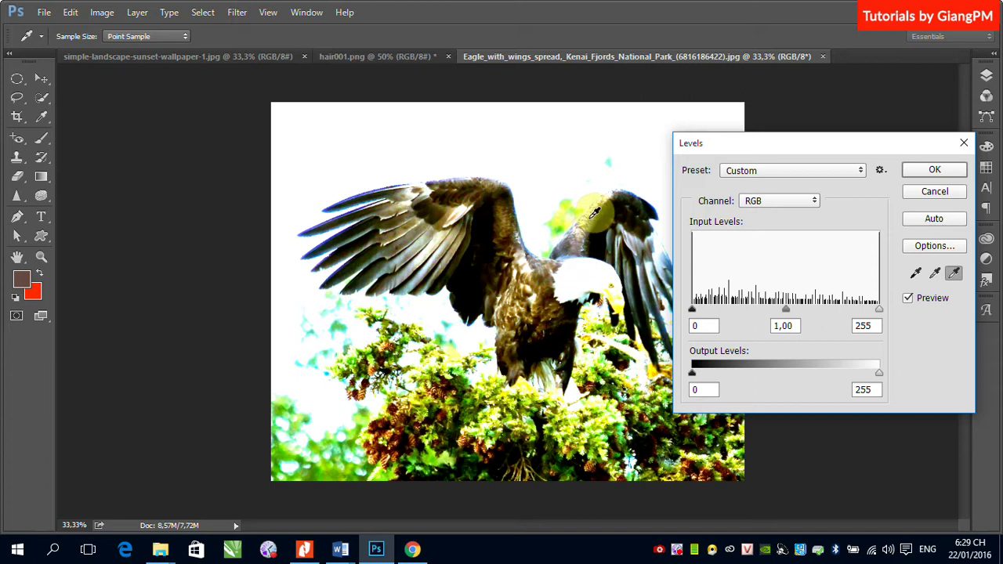
{"action": "left_click", "coordinate": [602, 238]}
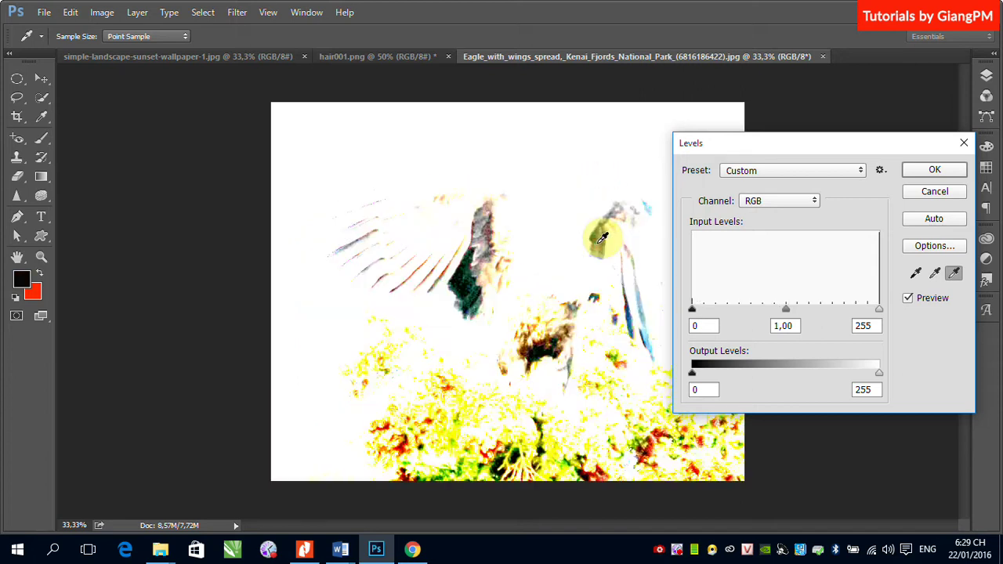
{"action": "left_click", "coordinate": [570, 234]}
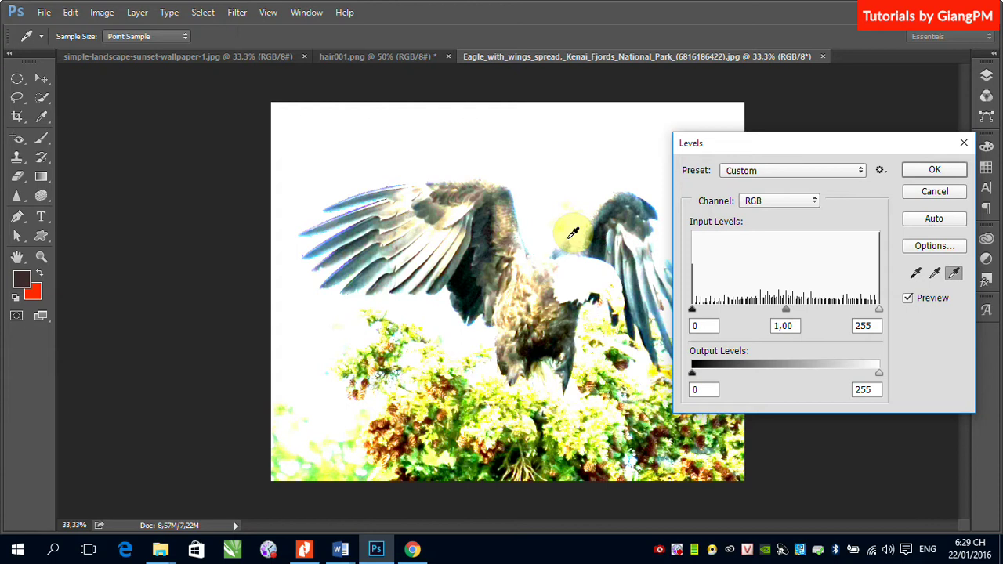
{"action": "left_click", "coordinate": [578, 205]}
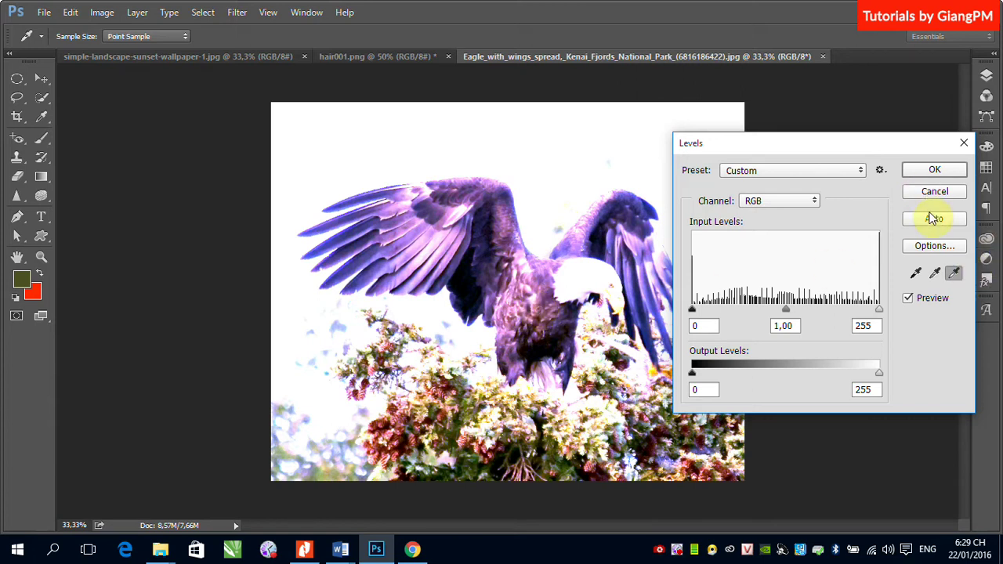
Try the automatic Levels correction on the eagle photo and reset the adjustment to its defaults.
{"action": "key", "text": "alt"}
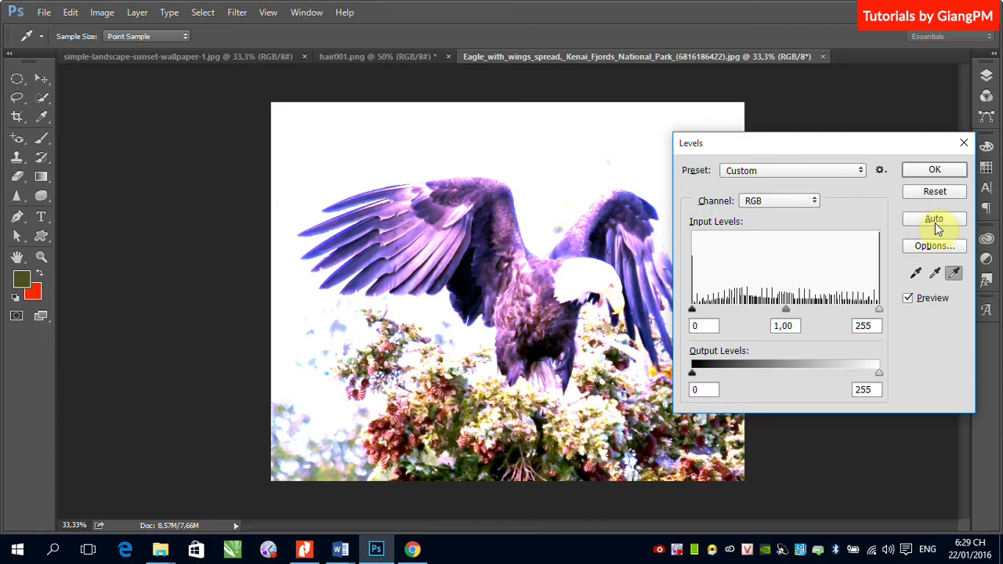
{"action": "left_click", "coordinate": [936, 225], "text": "alt"}
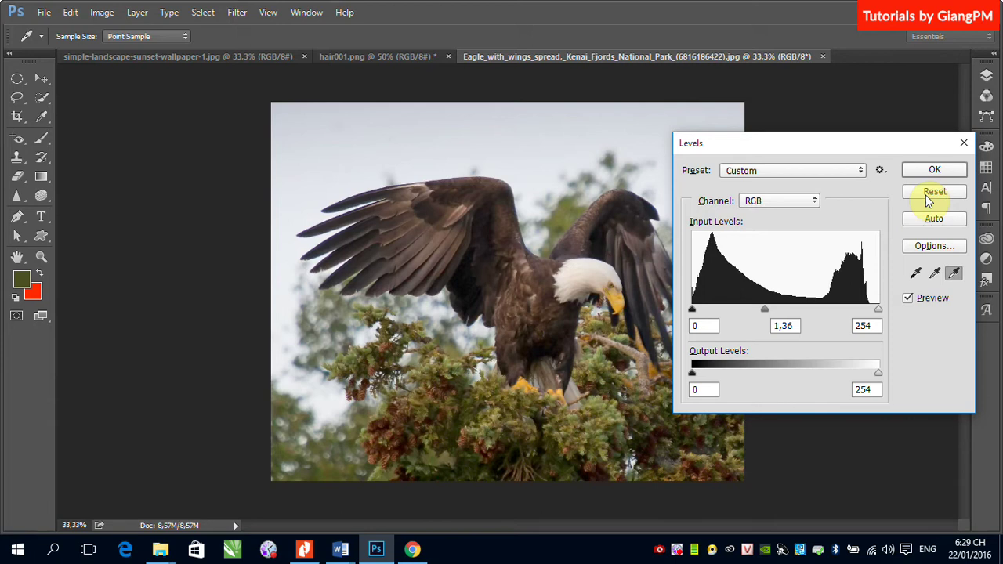
{"action": "left_click", "coordinate": [934, 194], "text": "alt"}
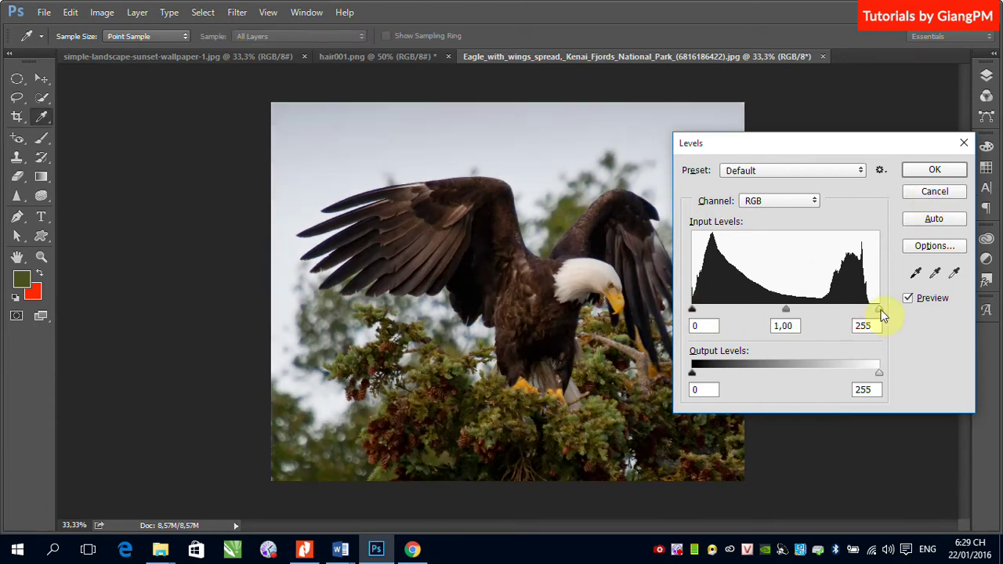
Apply Levels with midtones at 0,89 and highlights at 239 to the eagle photo, and revert the file to its saved version.
{"action": "left_click_drag", "start_coordinate": [878, 310], "coordinate": [868, 311]}
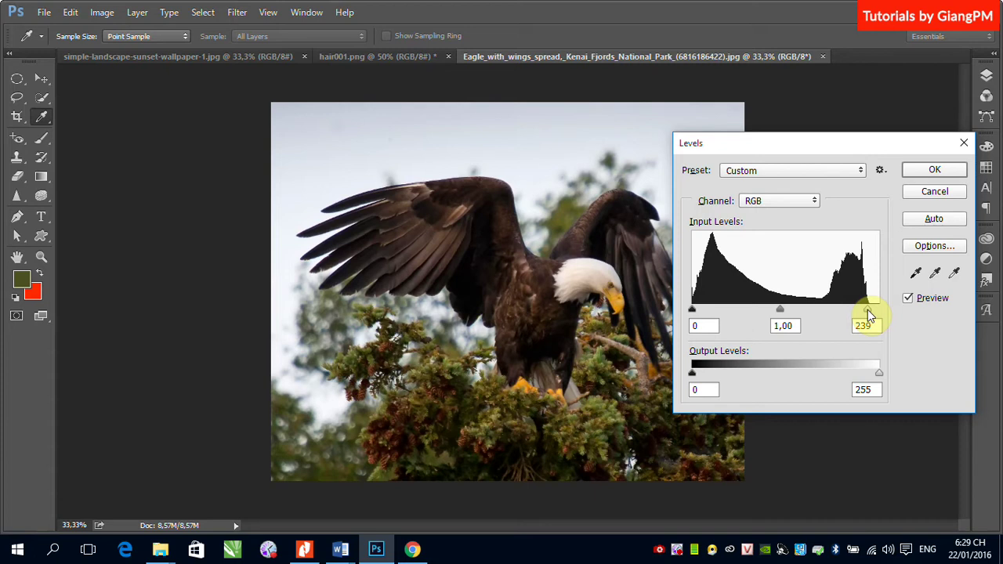
{"action": "double_click", "coordinate": [863, 326]}
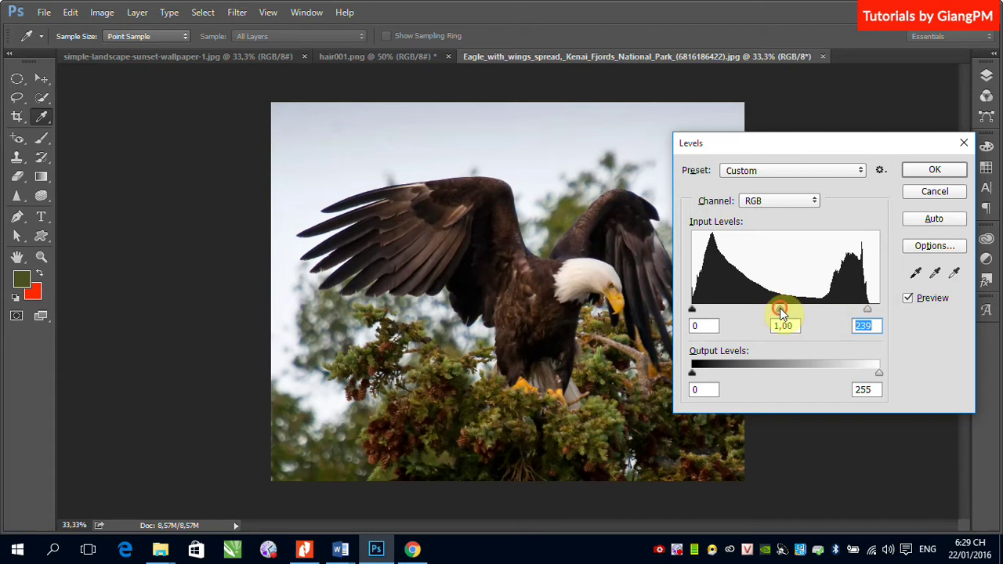
{"action": "mouse_move", "coordinate": [780, 308]}
{"action": "left_mouse_down"}
{"action": "mouse_move", "coordinate": [805, 309]}
{"action": "mouse_move", "coordinate": [778, 313]}
{"action": "left_mouse_up"}
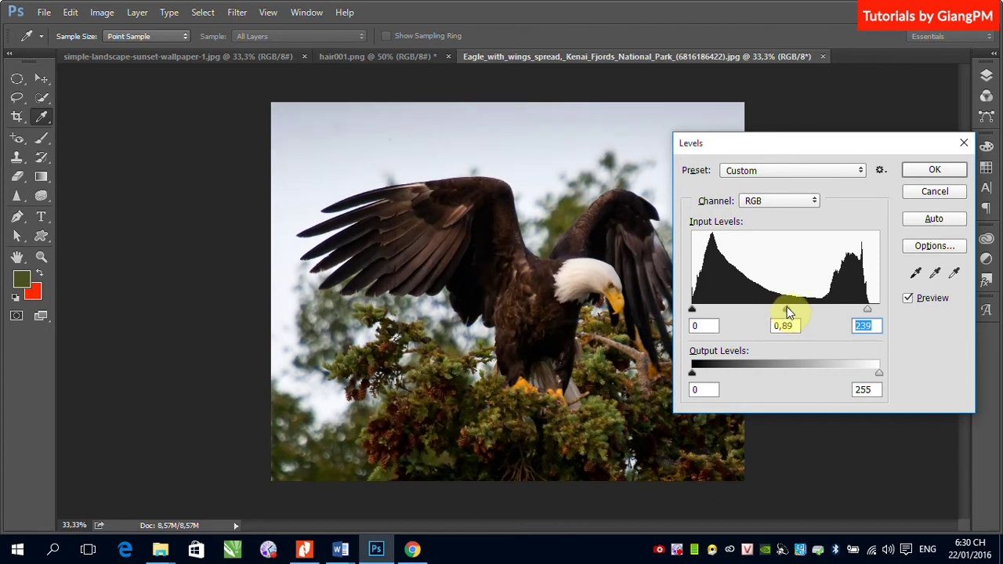
{"action": "left_click", "coordinate": [787, 308]}
{"action": "left_click", "coordinate": [947, 174]}
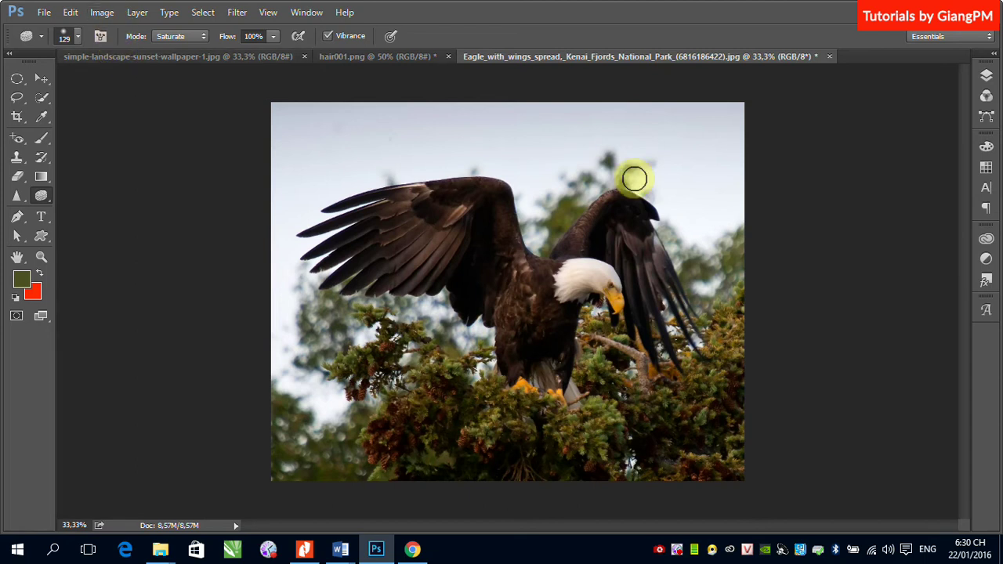
{"action": "key", "text": "F12"}
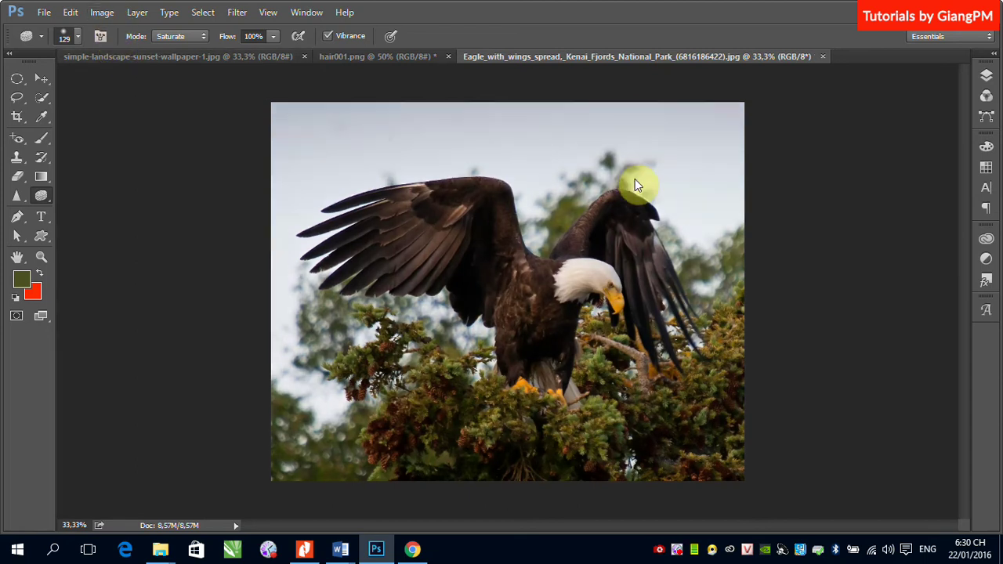
Try Curves on the eagle photo with the black endpoint at input 4, lowering the white endpoint to output 188 and back to 255.
{"action": "left_click", "coordinate": [101, 13]}
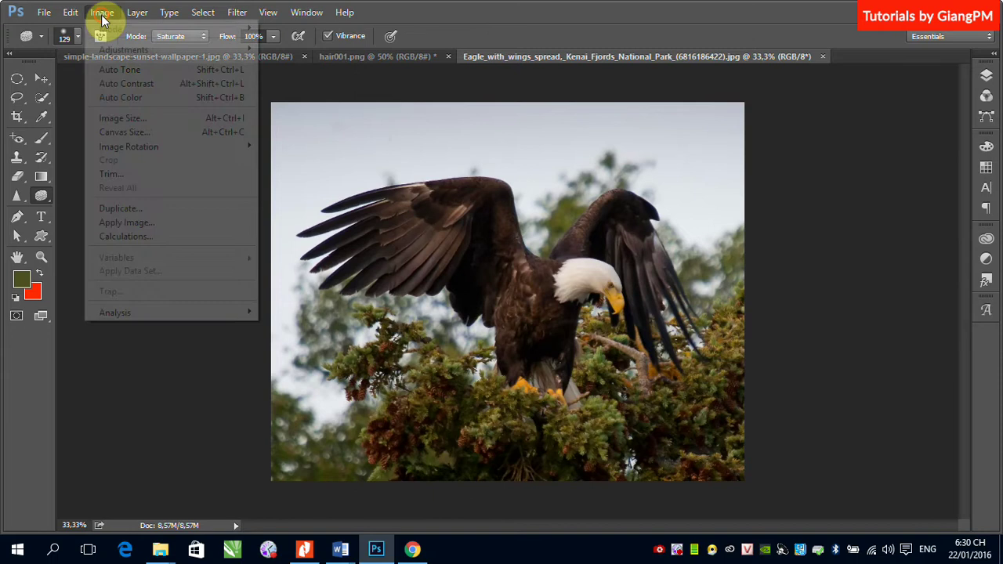
{"action": "mouse_move", "coordinate": [130, 49]}
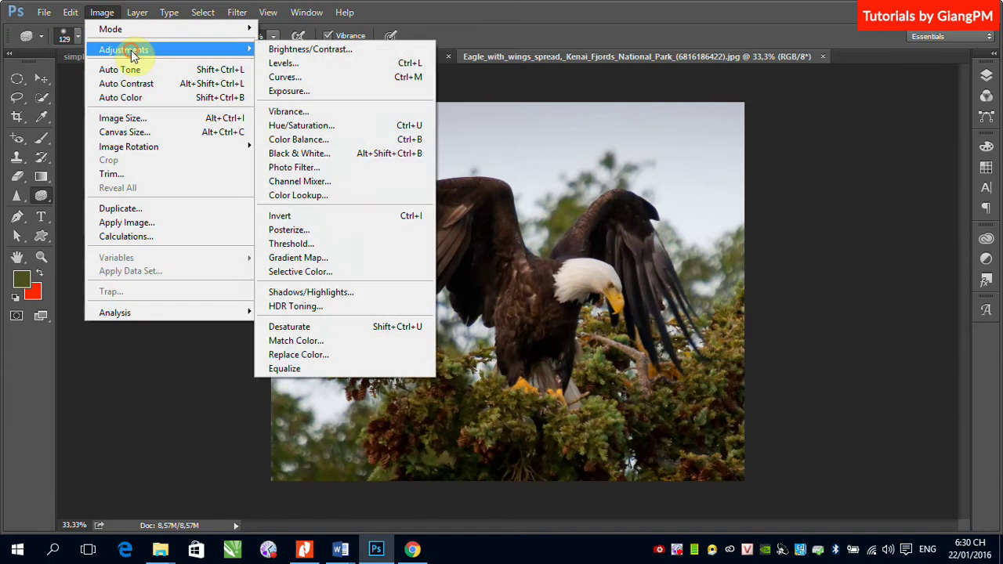
{"action": "left_click", "coordinate": [336, 85]}
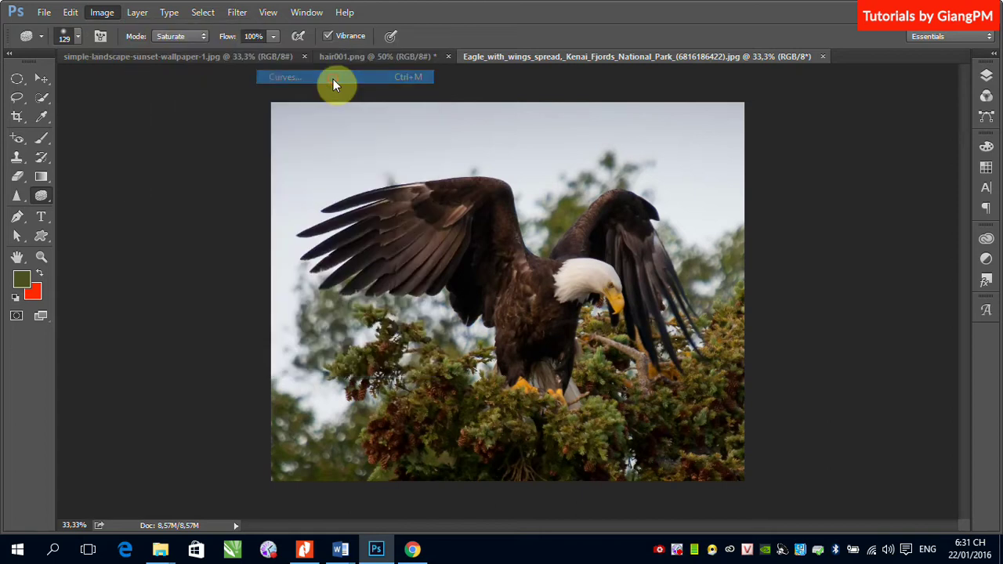
{"action": "left_click_drag", "start_coordinate": [711, 149], "coordinate": [724, 84]}
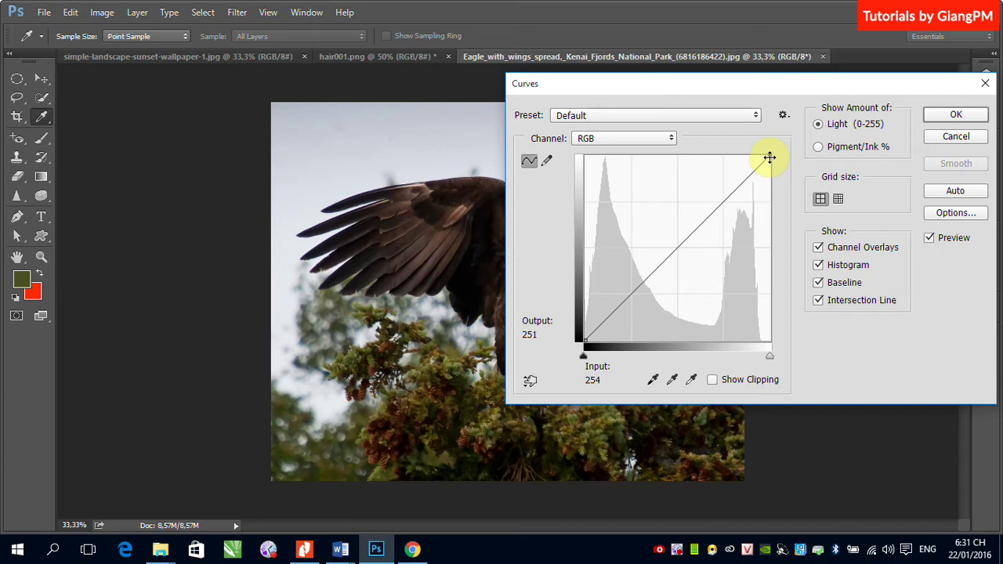
{"action": "mouse_move", "coordinate": [770, 157]}
{"action": "left_mouse_down"}
{"action": "mouse_move", "coordinate": [701, 152]}
{"action": "mouse_move", "coordinate": [758, 169]}
{"action": "mouse_move", "coordinate": [768, 156]}
{"action": "mouse_move", "coordinate": [683, 157]}
{"action": "mouse_move", "coordinate": [770, 158]}
{"action": "left_mouse_up"}
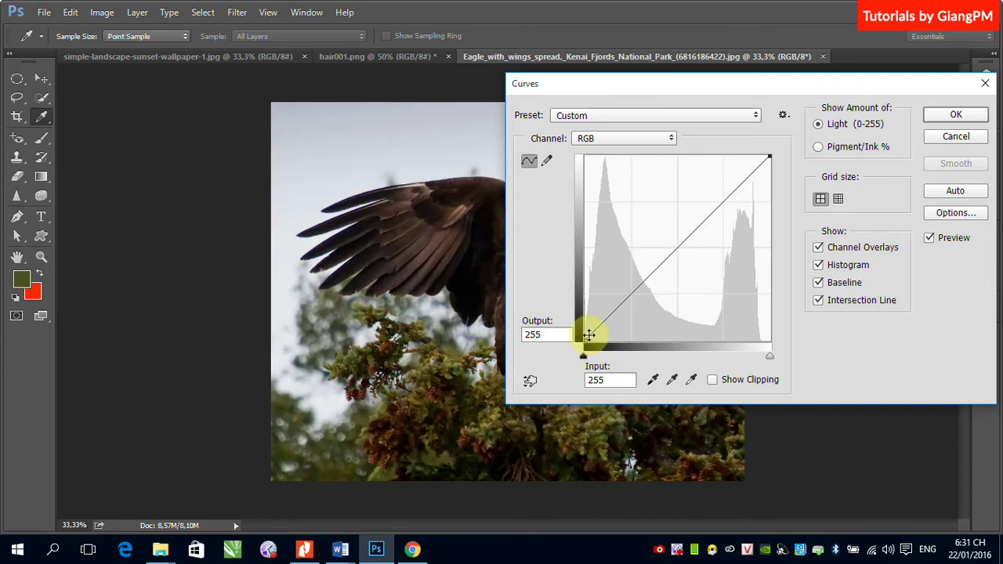
{"action": "mouse_move", "coordinate": [585, 341]}
{"action": "left_mouse_down"}
{"action": "mouse_move", "coordinate": [635, 343]}
{"action": "mouse_move", "coordinate": [587, 342]}
{"action": "mouse_move", "coordinate": [594, 280]}
{"action": "mouse_move", "coordinate": [587, 342]}
{"action": "left_mouse_up"}
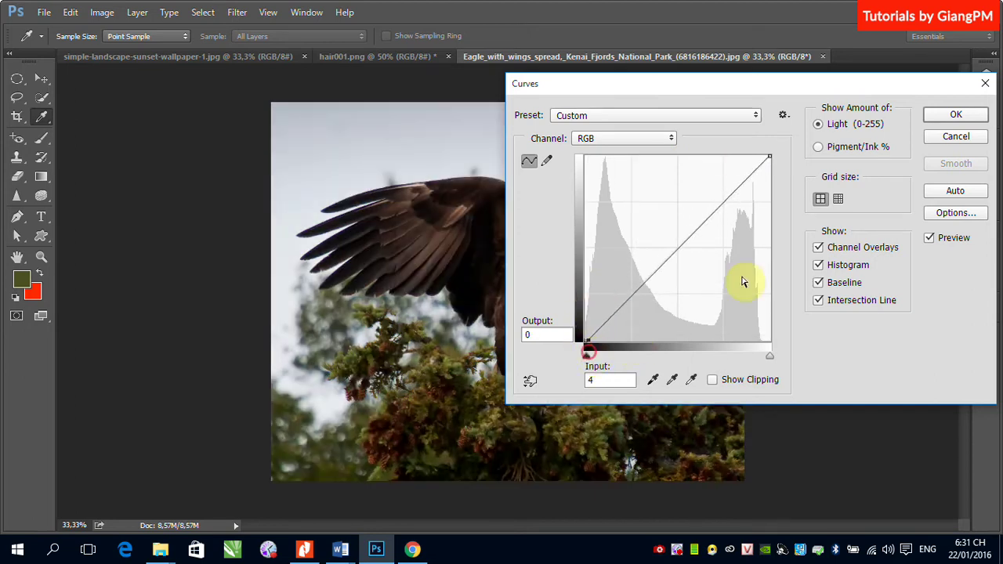
{"action": "left_click_drag", "start_coordinate": [769, 156], "coordinate": [770, 205]}
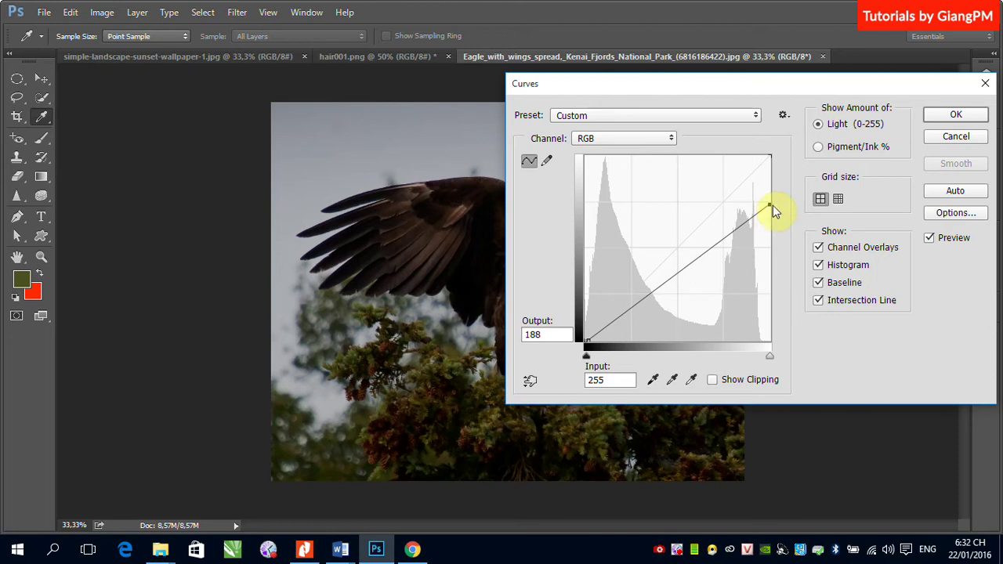
{"action": "left_click_drag", "start_coordinate": [773, 205], "coordinate": [776, 154]}
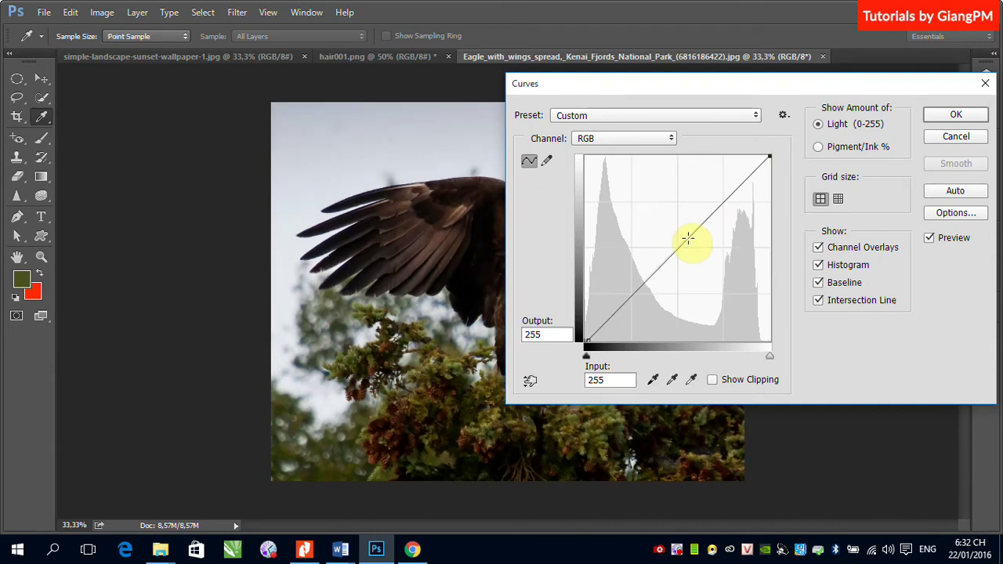
Try darkening the RGB curve with a point at input 164, output 130, and brightening it at input 136, output 158.
{"action": "mouse_move", "coordinate": [689, 239]}
{"action": "left_mouse_down"}
{"action": "mouse_move", "coordinate": [674, 219]}
{"action": "mouse_move", "coordinate": [704, 246]}
{"action": "left_mouse_up"}
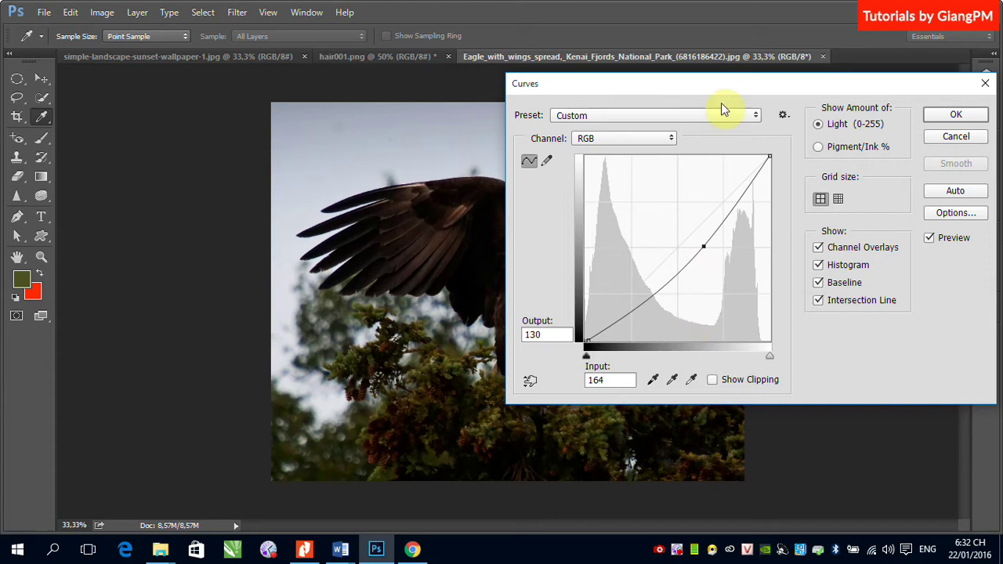
{"action": "left_click_drag", "start_coordinate": [730, 84], "coordinate": [863, 81]}
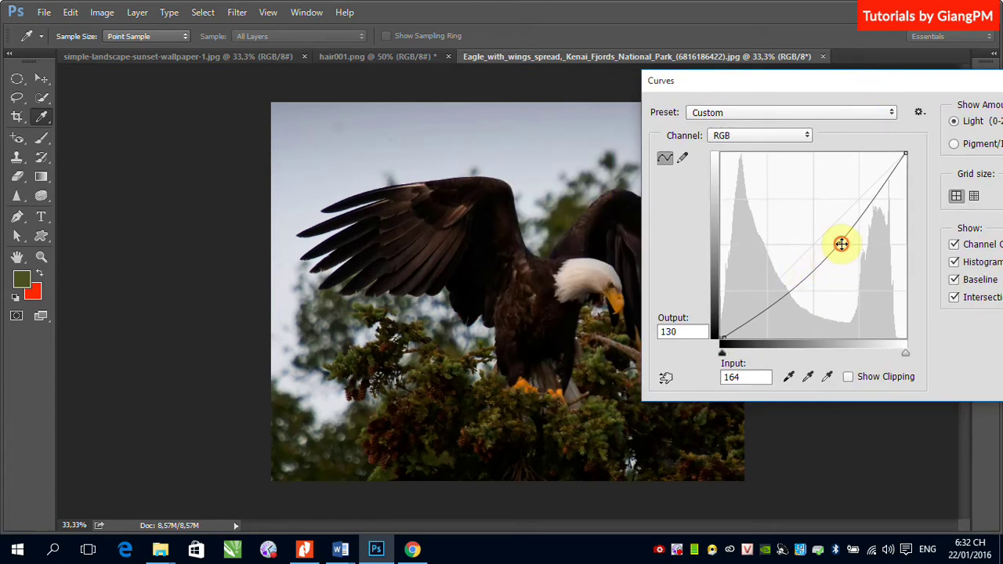
{"action": "left_click_drag", "start_coordinate": [840, 244], "coordinate": [820, 223]}
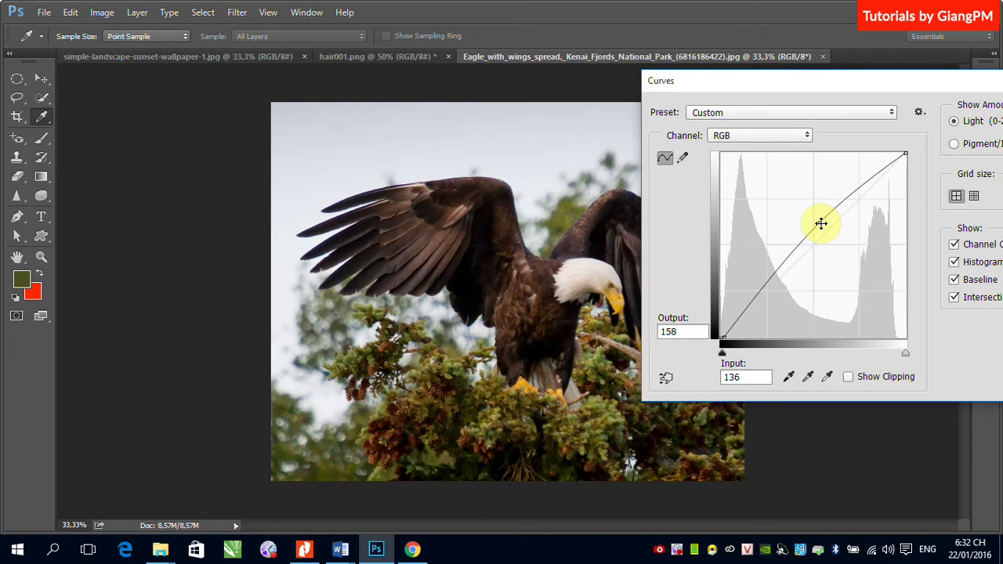
{"action": "left_click_drag", "start_coordinate": [780, 79], "coordinate": [836, 102]}
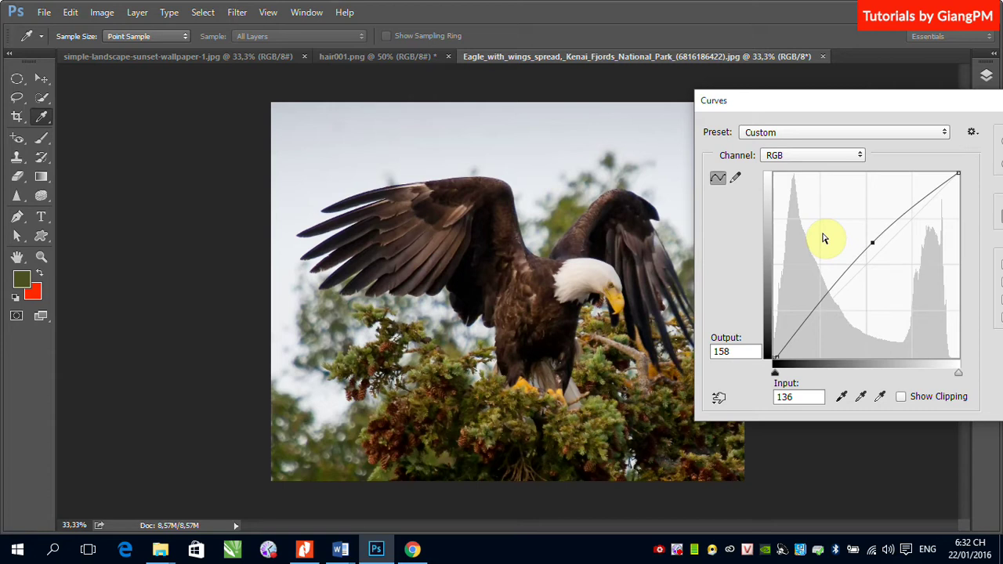
Try the black, gray and white point eyedroppers on the dark wing, background foliage and area beside the head, and cancel Curves.
{"action": "left_click", "coordinate": [842, 396]}
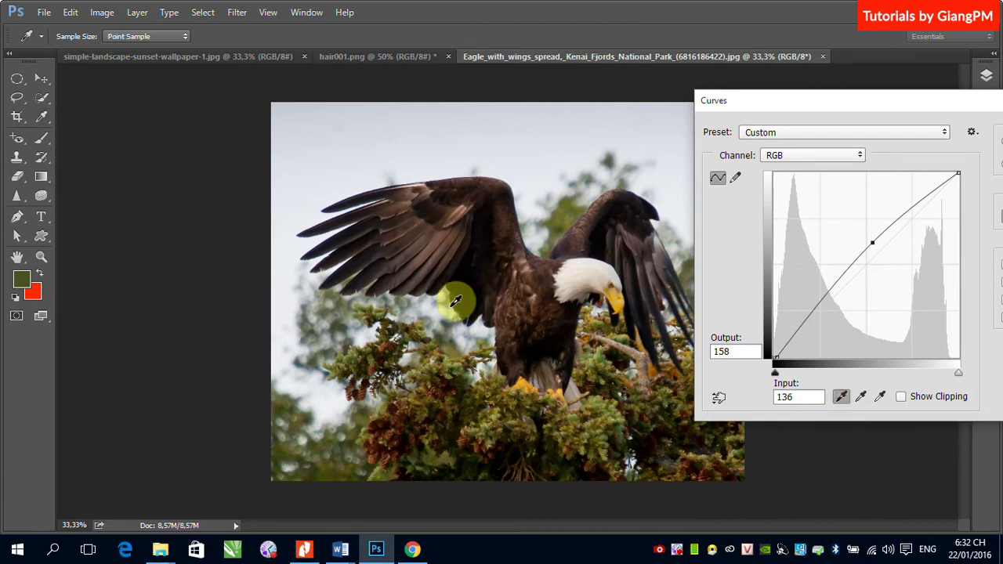
{"action": "left_click", "coordinate": [477, 290]}
{"action": "left_click", "coordinate": [861, 396]}
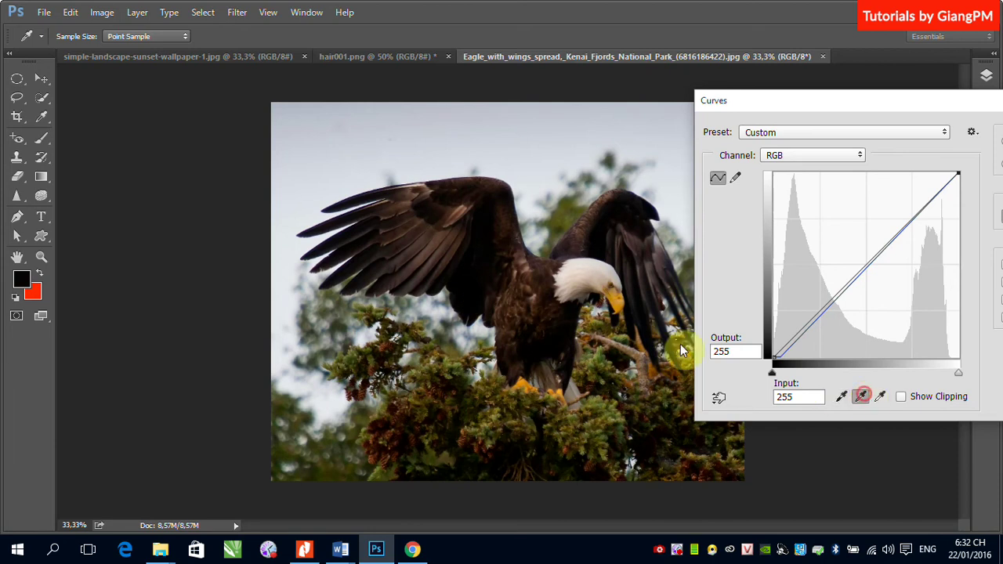
{"action": "left_click", "coordinate": [555, 216]}
{"action": "left_click", "coordinate": [880, 396]}
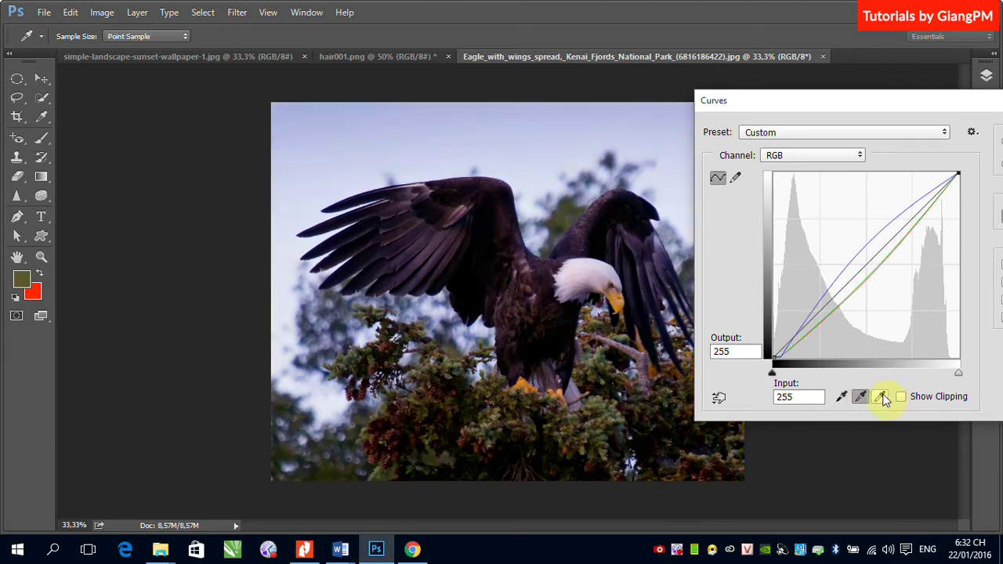
{"action": "left_click", "coordinate": [617, 257]}
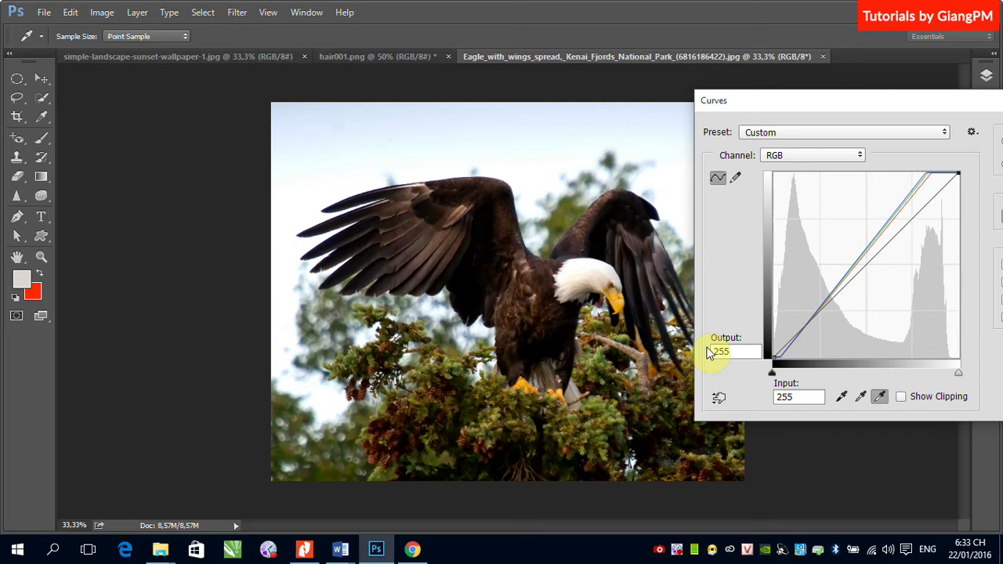
{"action": "left_click_drag", "start_coordinate": [865, 105], "coordinate": [578, 258]}
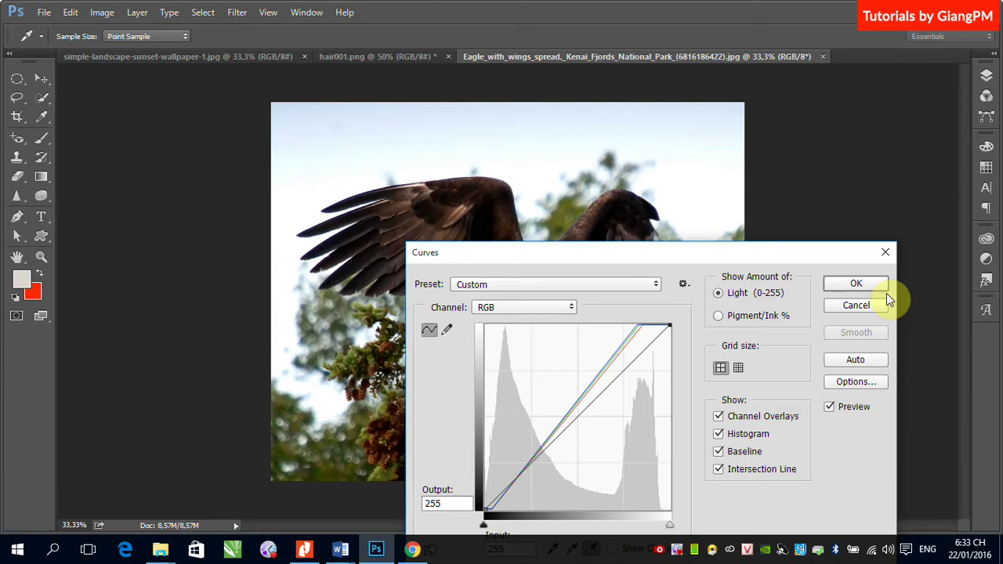
{"action": "left_click", "coordinate": [862, 307]}
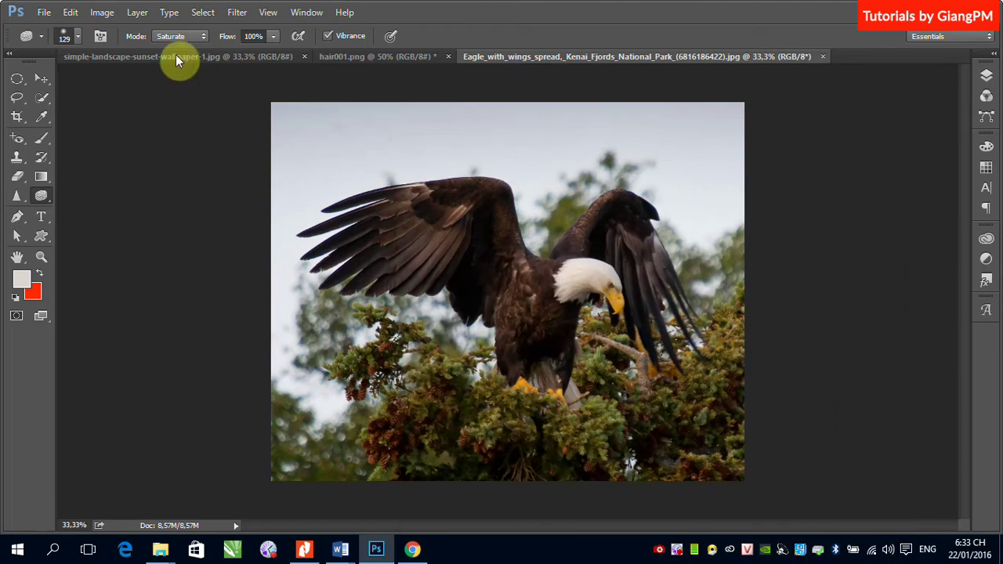
Convert the eagle photo to CMYK Color mode and activate the Move tool.
{"action": "left_click", "coordinate": [102, 11]}
{"action": "mouse_move", "coordinate": [150, 54]}
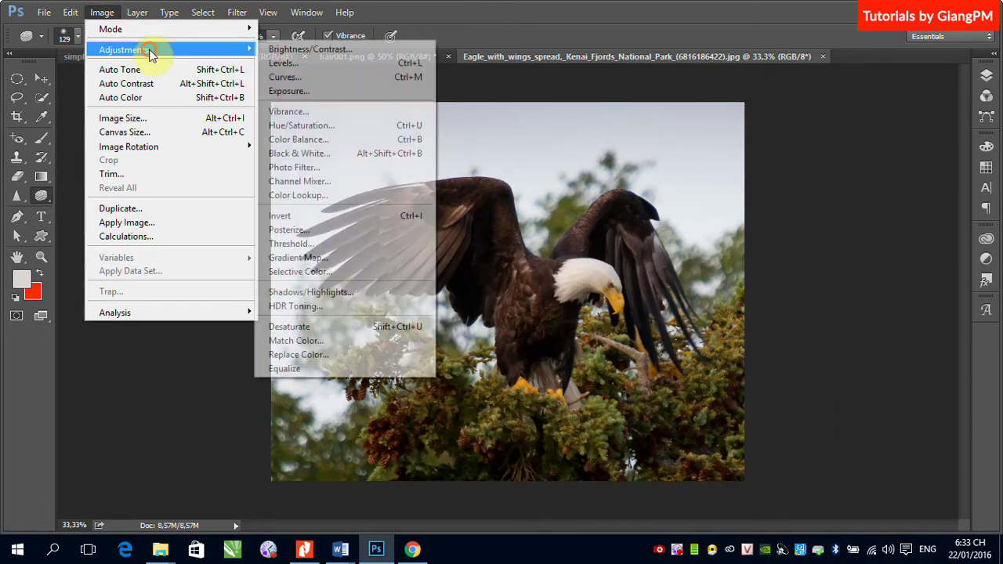
{"action": "left_click", "coordinate": [172, 28]}
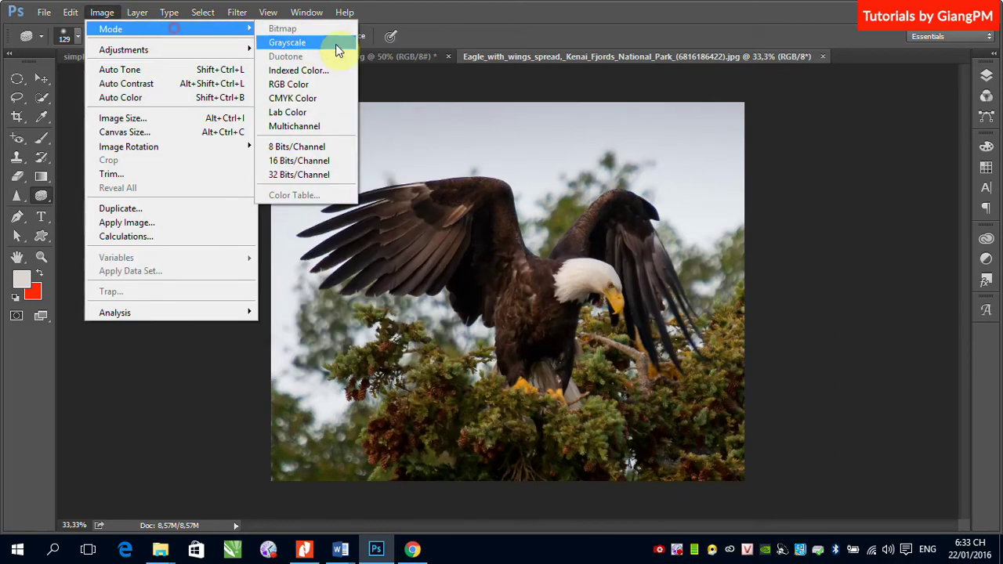
{"action": "left_click", "coordinate": [317, 99]}
{"action": "left_click", "coordinate": [517, 239]}
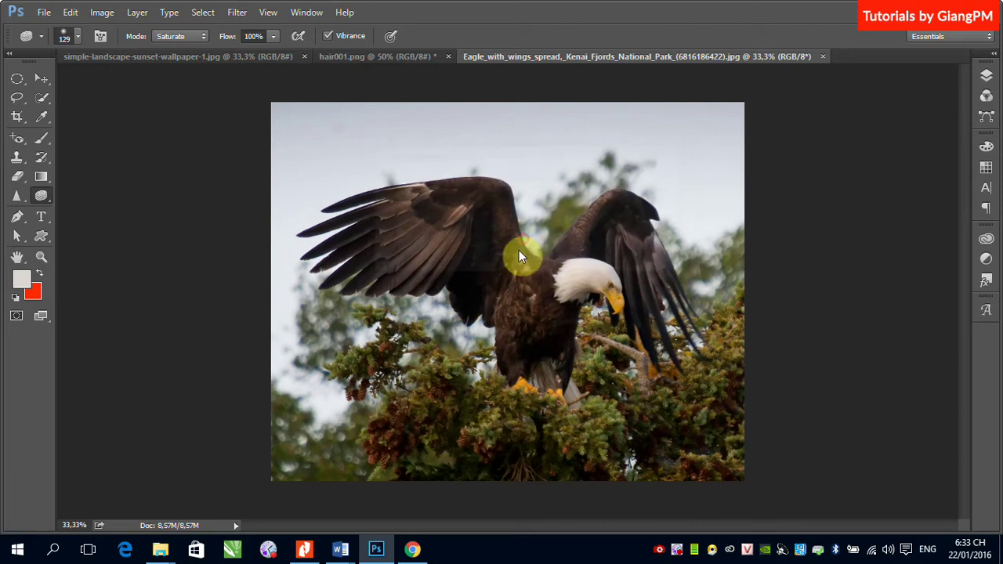
{"action": "left_click", "coordinate": [37, 82]}
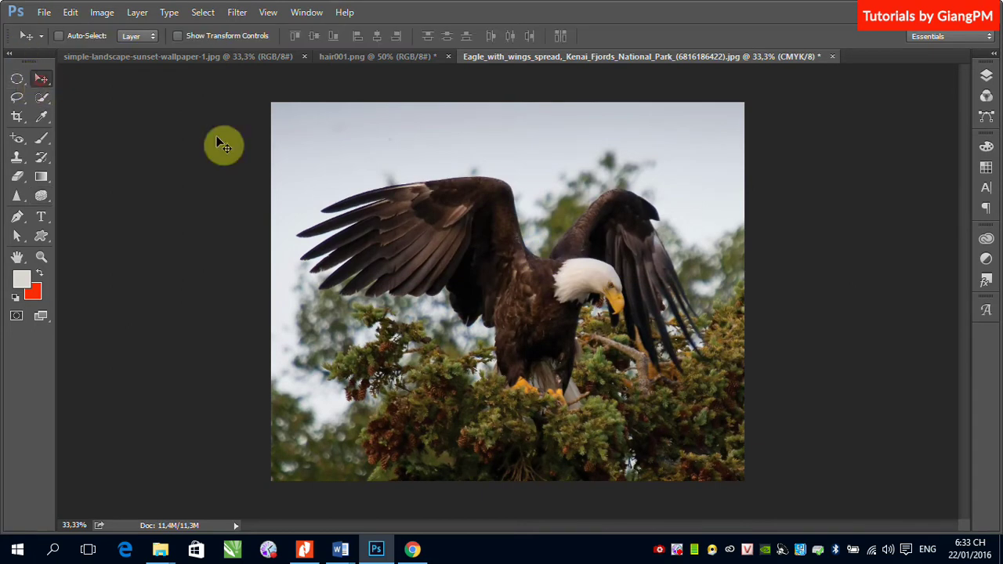
Display the list of color channels for the CMYK eagle photo.
{"action": "left_click", "coordinate": [103, 17]}
{"action": "mouse_move", "coordinate": [143, 29]}
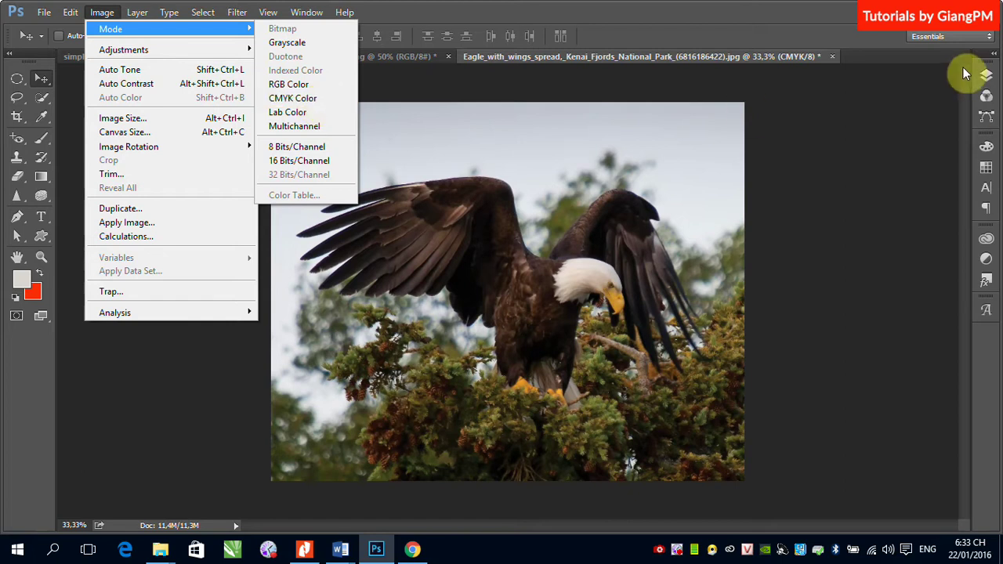
{"action": "left_click", "coordinate": [989, 98]}
{"action": "left_click", "coordinate": [989, 98]}
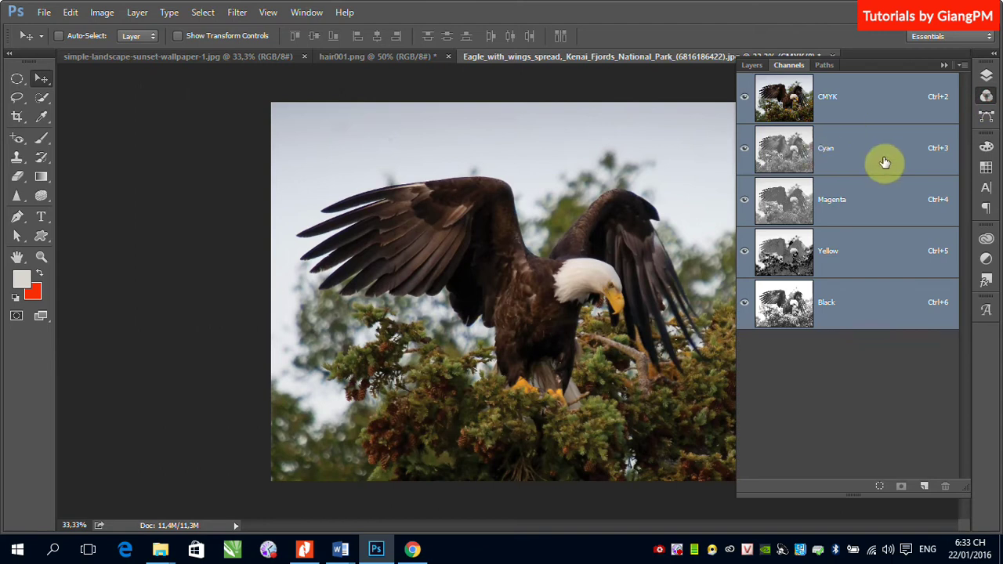
Enable Show Channels in Color in the interface preferences.
{"action": "left_click", "coordinate": [71, 11]}
{"action": "mouse_move", "coordinate": [123, 537]}
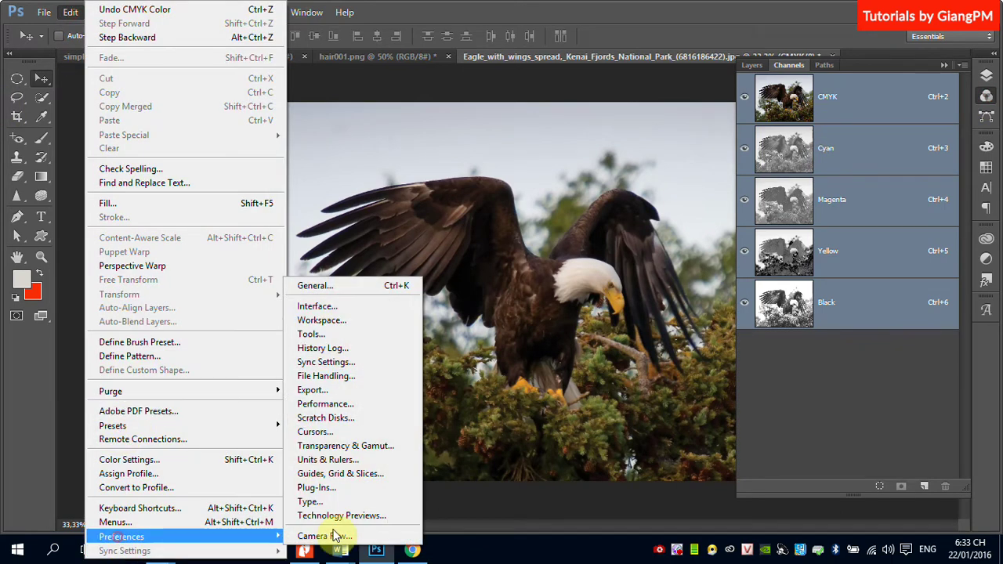
{"action": "left_click", "coordinate": [338, 307]}
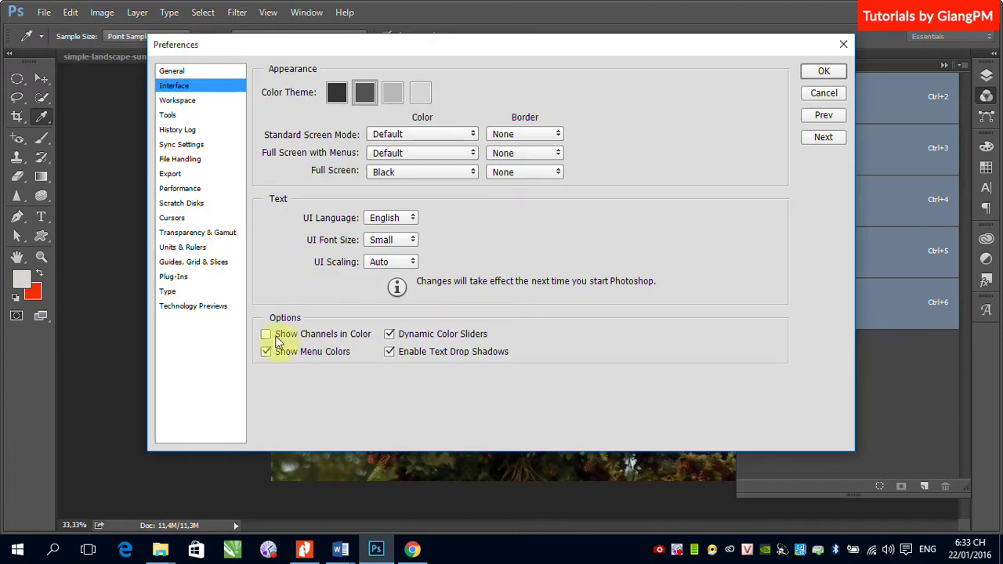
{"action": "left_click", "coordinate": [266, 335]}
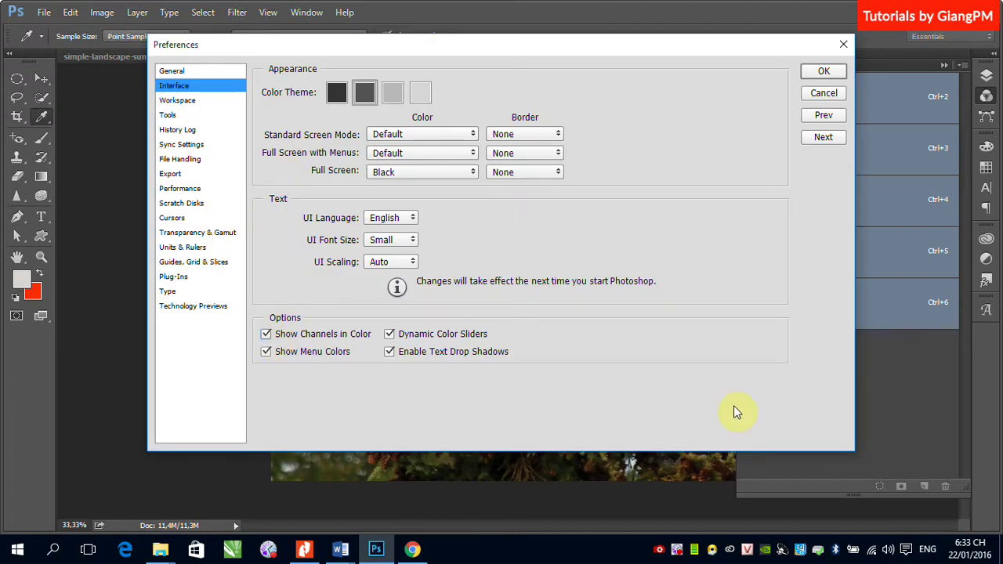
{"action": "left_click", "coordinate": [823, 72]}
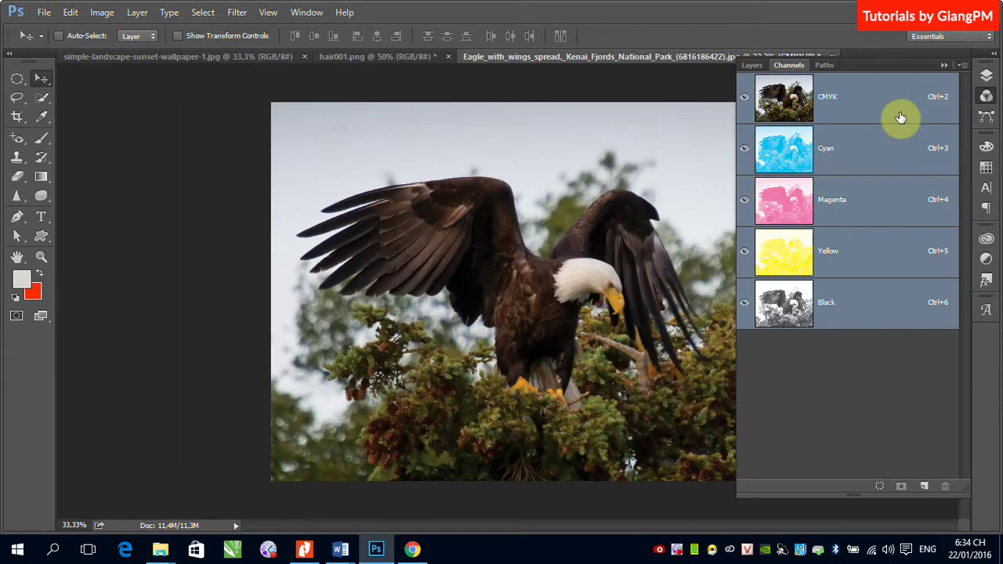
Isolate the Cyan channel and add the Magenta, Yellow and Black channels to the view one at a time.
{"action": "left_click", "coordinate": [878, 157]}
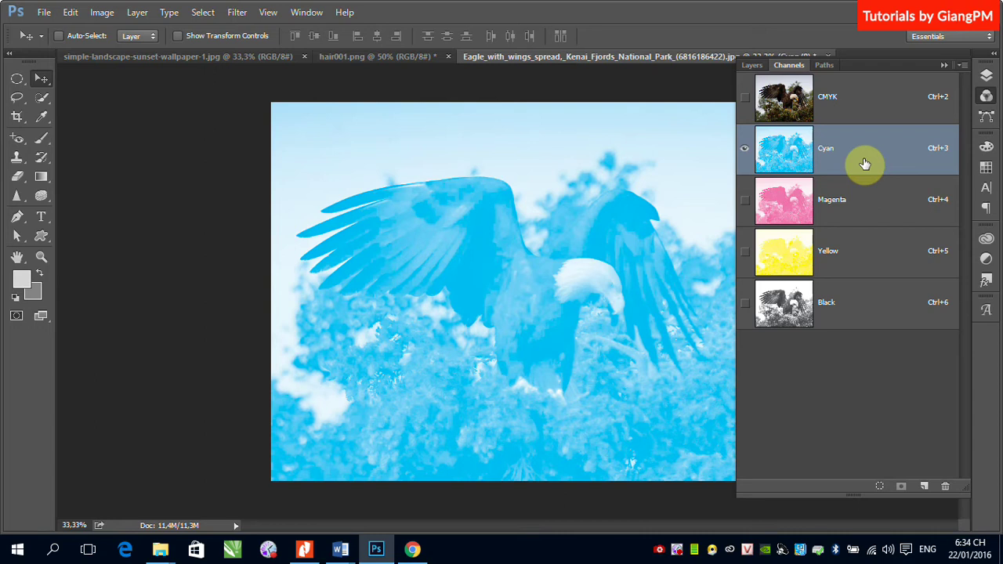
{"action": "left_click", "coordinate": [744, 200]}
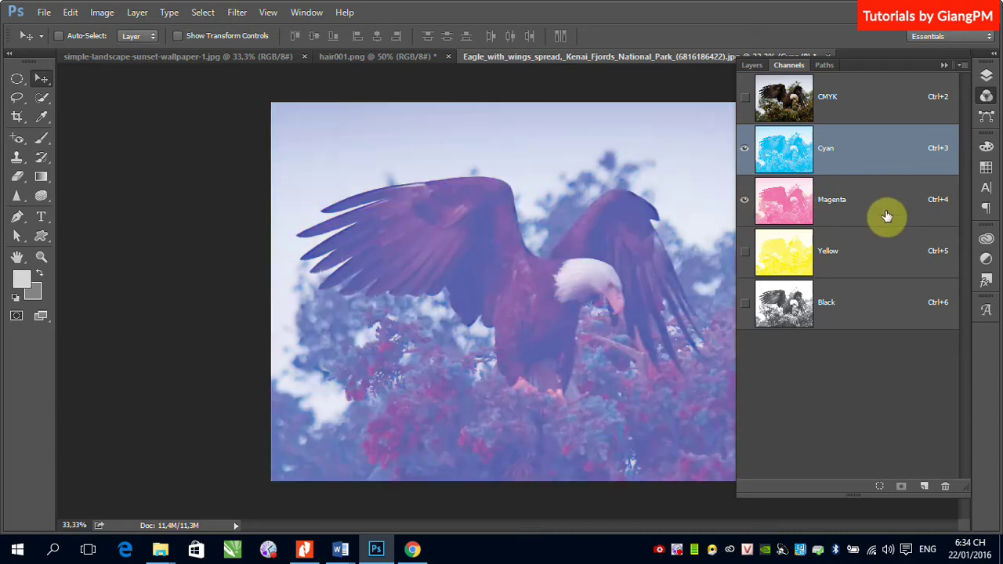
{"action": "left_click", "coordinate": [745, 255]}
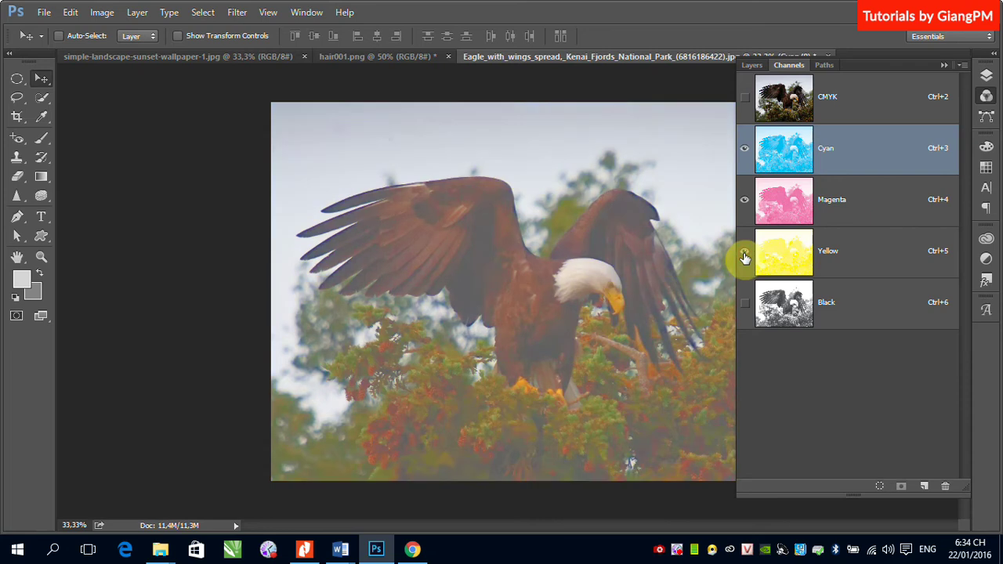
{"action": "left_click", "coordinate": [745, 304]}
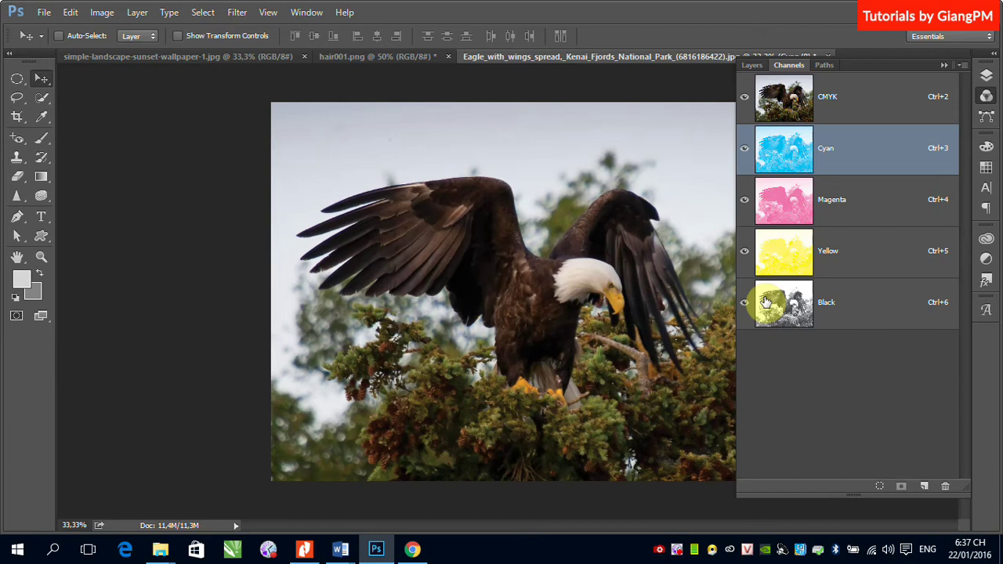
{"action": "left_click", "coordinate": [108, 13]}
{"action": "mouse_move", "coordinate": [122, 50]}
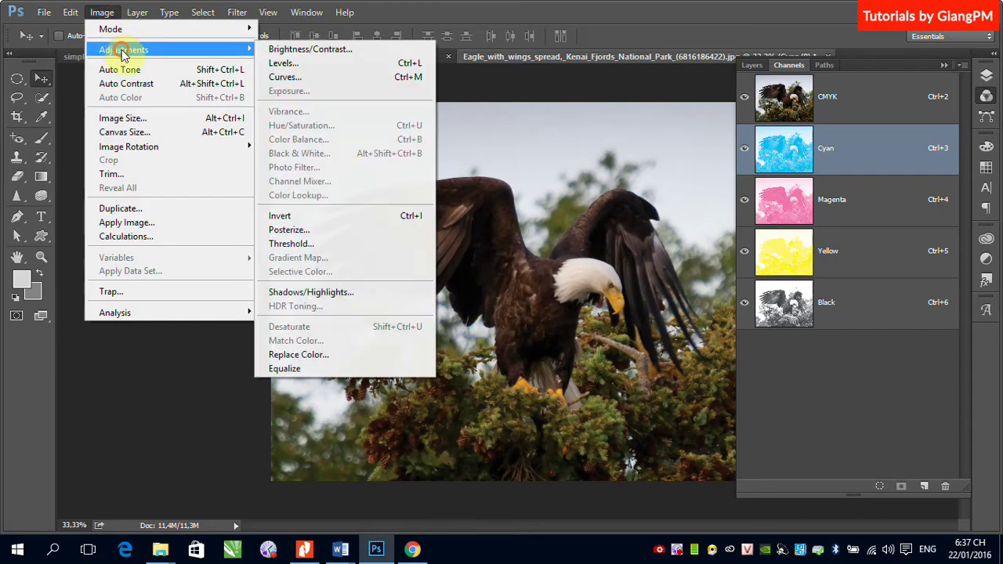
{"action": "left_click", "coordinate": [307, 77]}
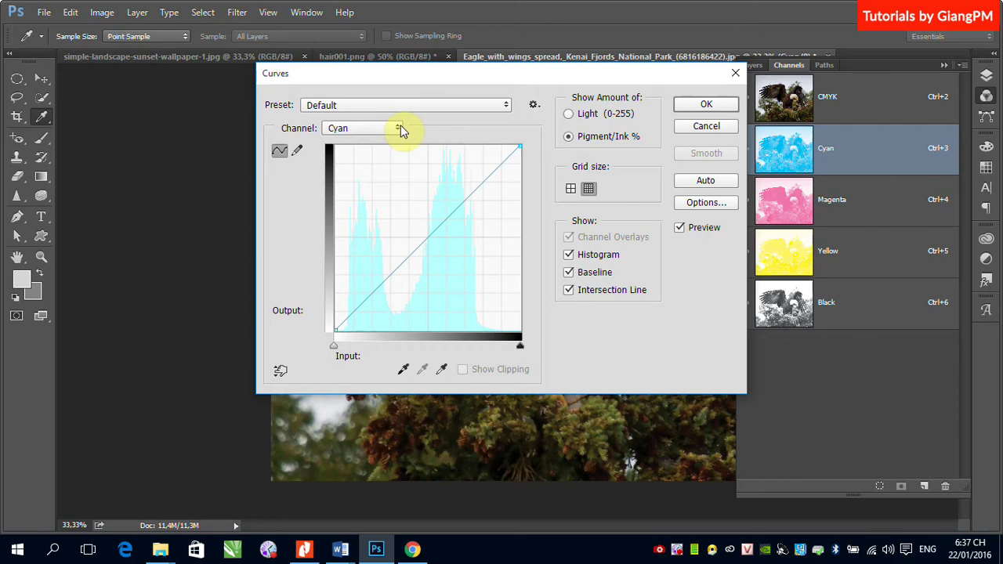
{"action": "left_click", "coordinate": [399, 128]}
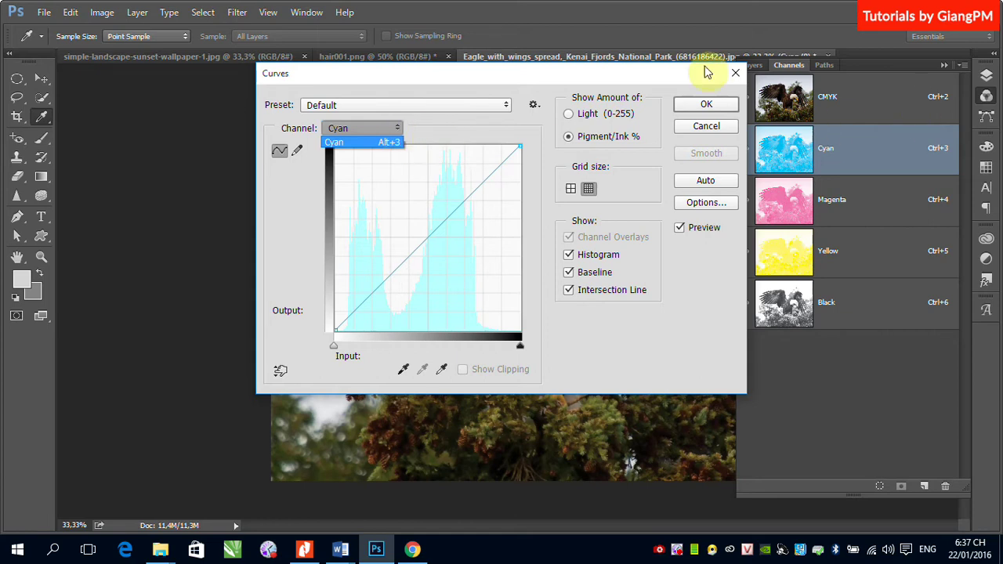
{"action": "left_click", "coordinate": [707, 127]}
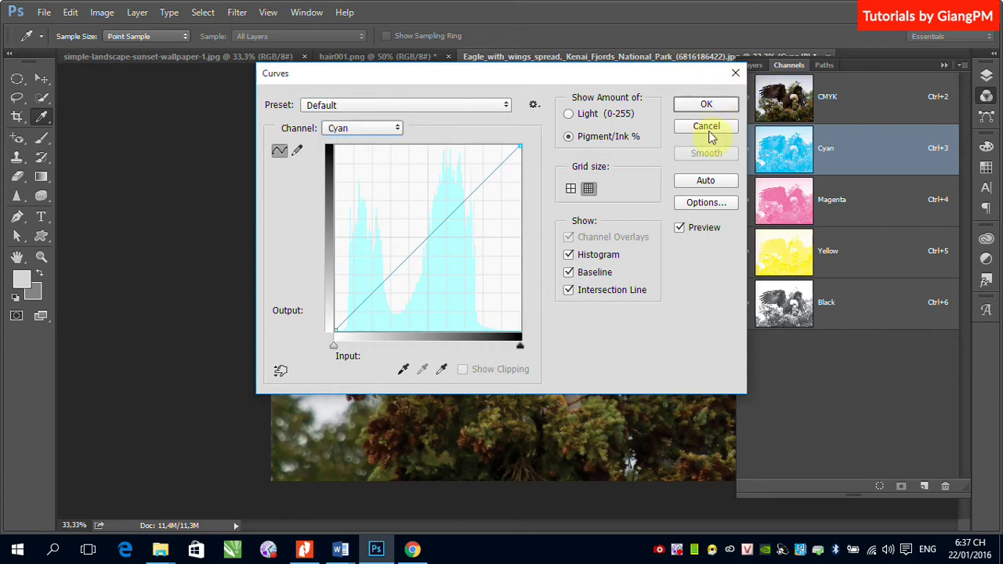
{"action": "left_click", "coordinate": [708, 129]}
{"action": "left_click", "coordinate": [754, 66]}
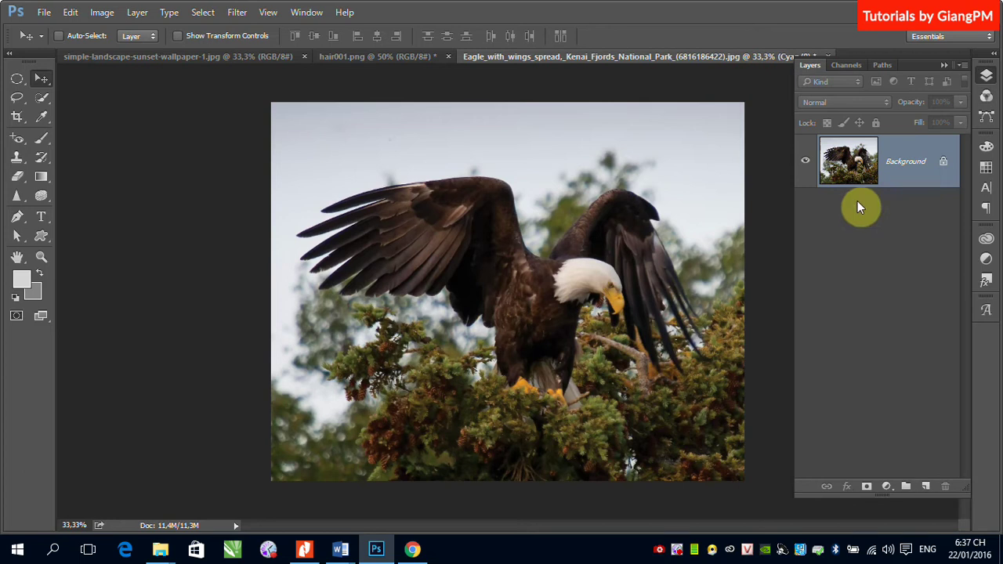
{"action": "left_click", "coordinate": [102, 12]}
{"action": "mouse_move", "coordinate": [121, 49]}
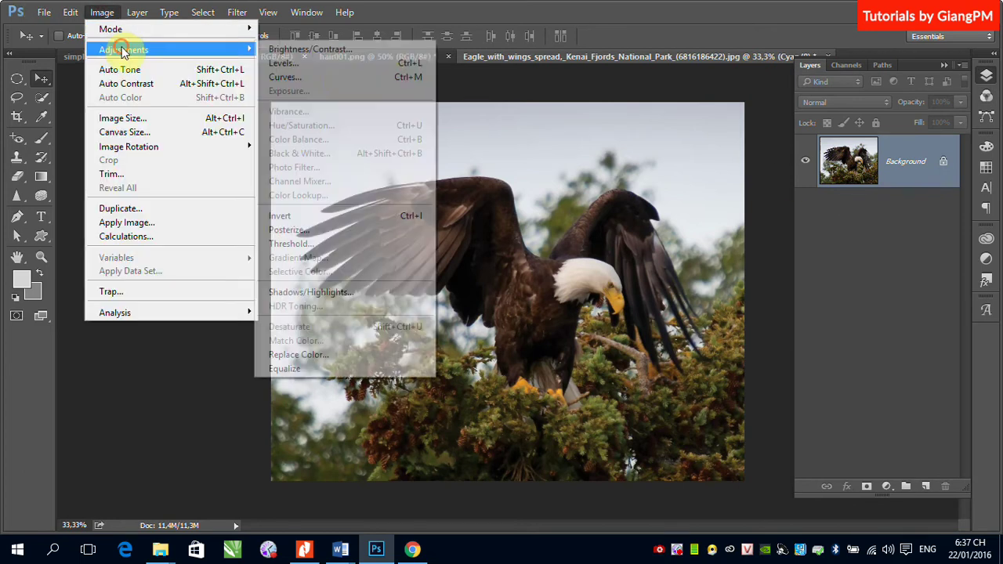
{"action": "left_click", "coordinate": [295, 77]}
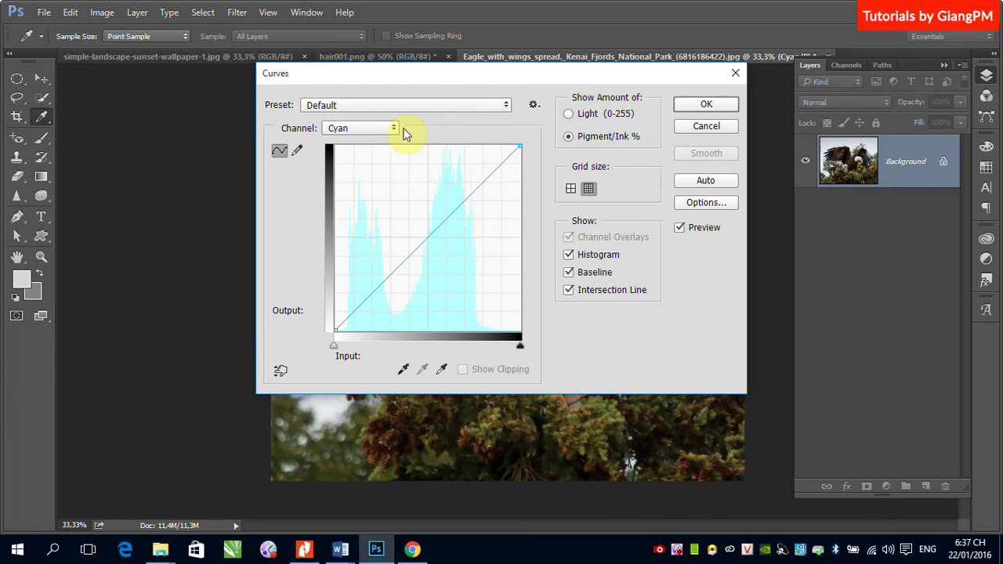
{"action": "left_click", "coordinate": [397, 128]}
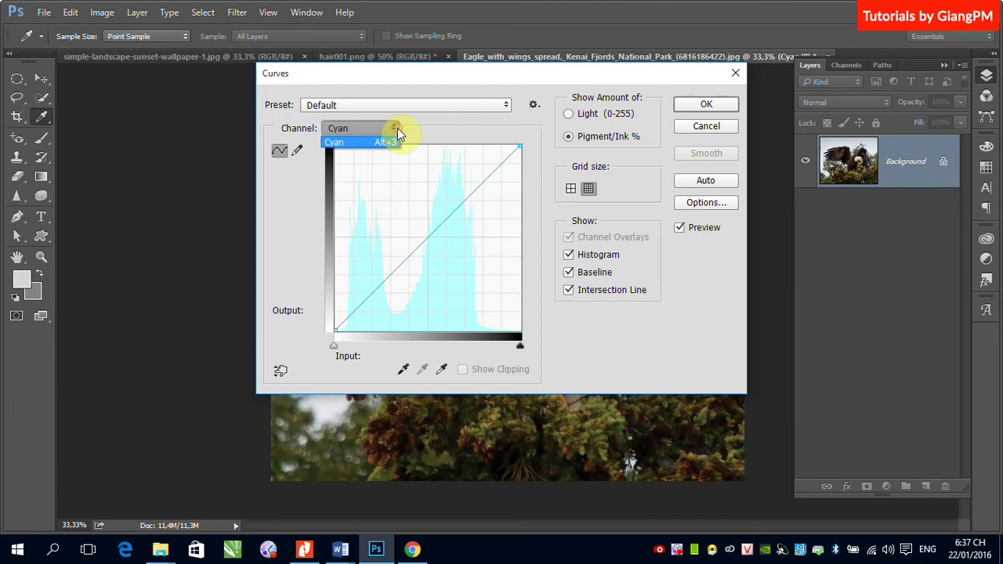
{"action": "left_click", "coordinate": [727, 129]}
Cancel the Curves adjustment, select the composite CMYK channel and return to the layer list.
{"action": "left_click", "coordinate": [847, 65]}
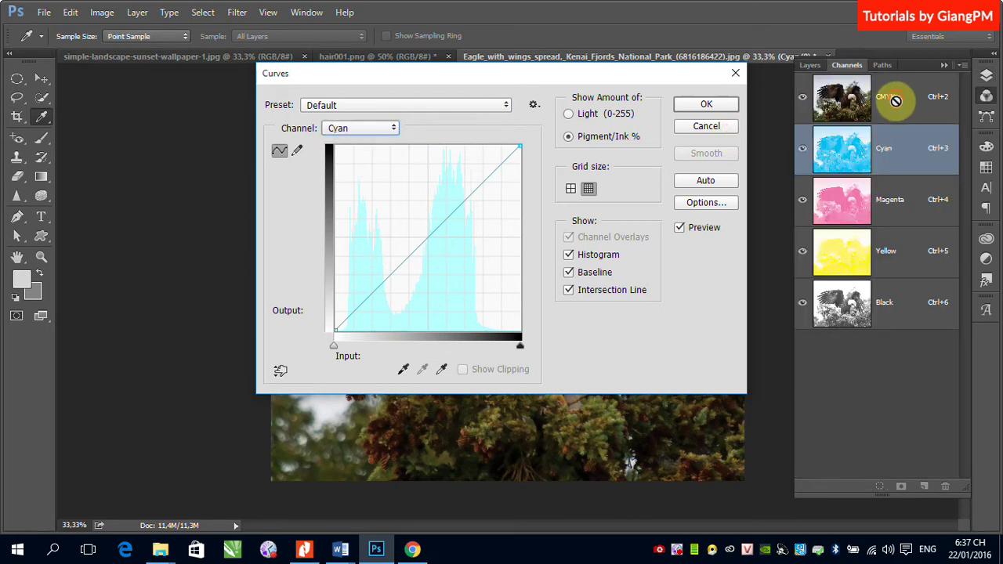
{"action": "left_click", "coordinate": [704, 126]}
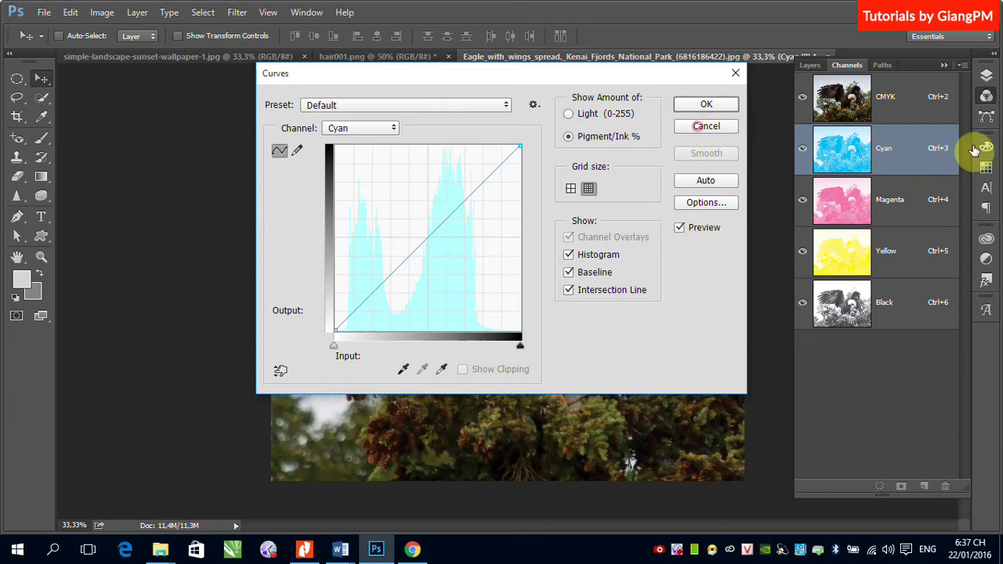
{"action": "left_click", "coordinate": [914, 100]}
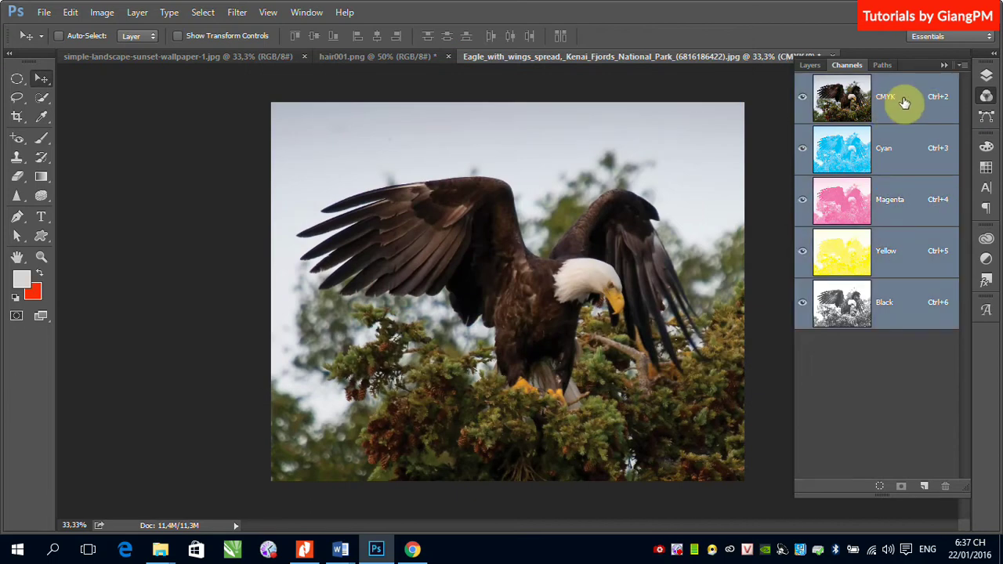
{"action": "left_click", "coordinate": [812, 69]}
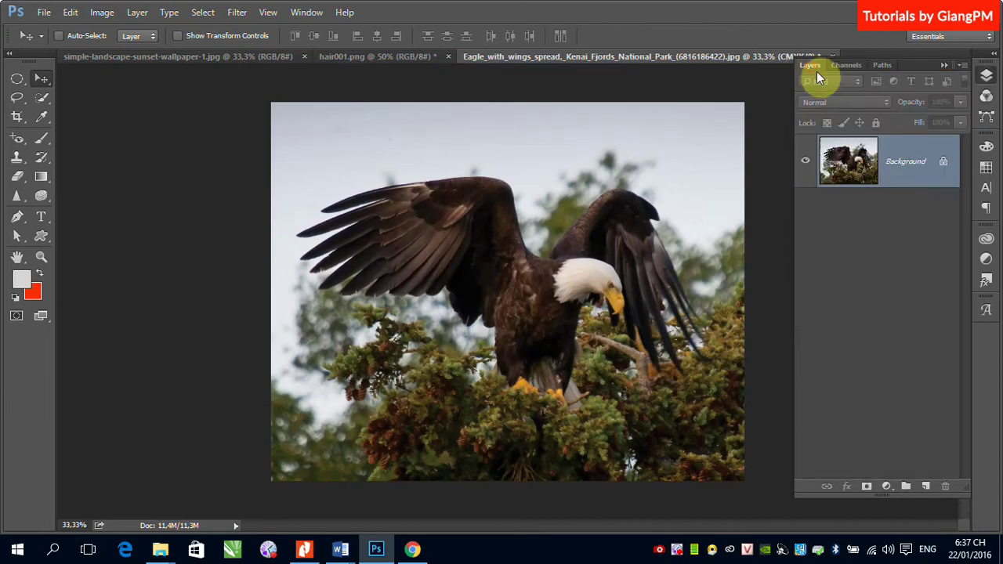
Start a Curves adjustment on the Background layer, choose the Magenta channel and move the dialog off the eagle.
{"action": "left_click", "coordinate": [112, 15]}
{"action": "mouse_move", "coordinate": [125, 49]}
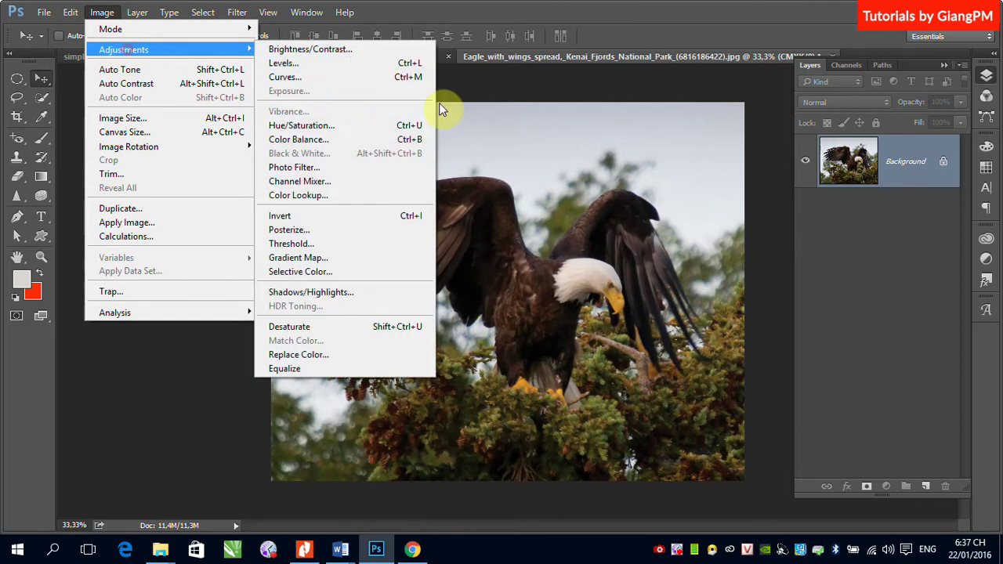
{"action": "left_click", "coordinate": [318, 76]}
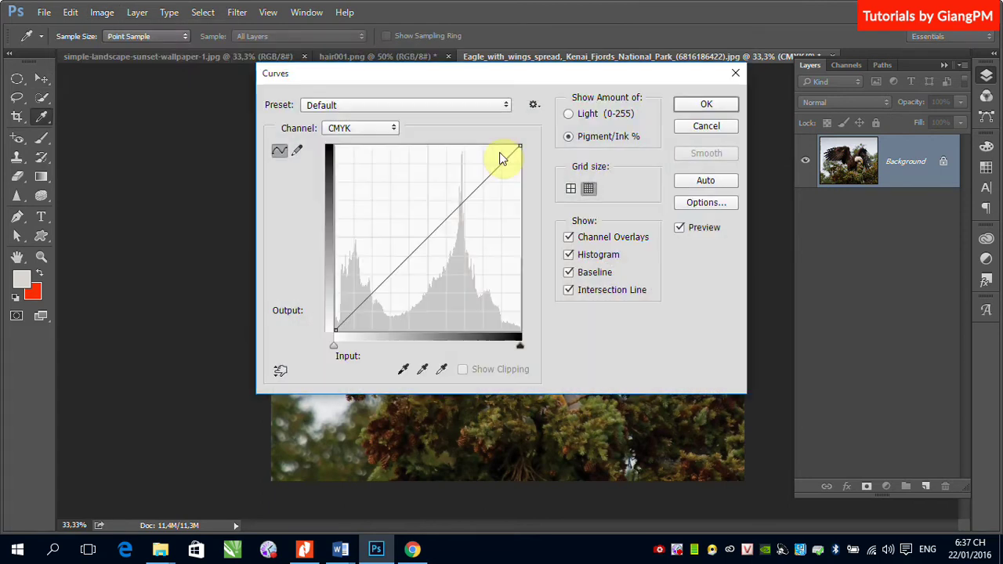
{"action": "left_click", "coordinate": [395, 130]}
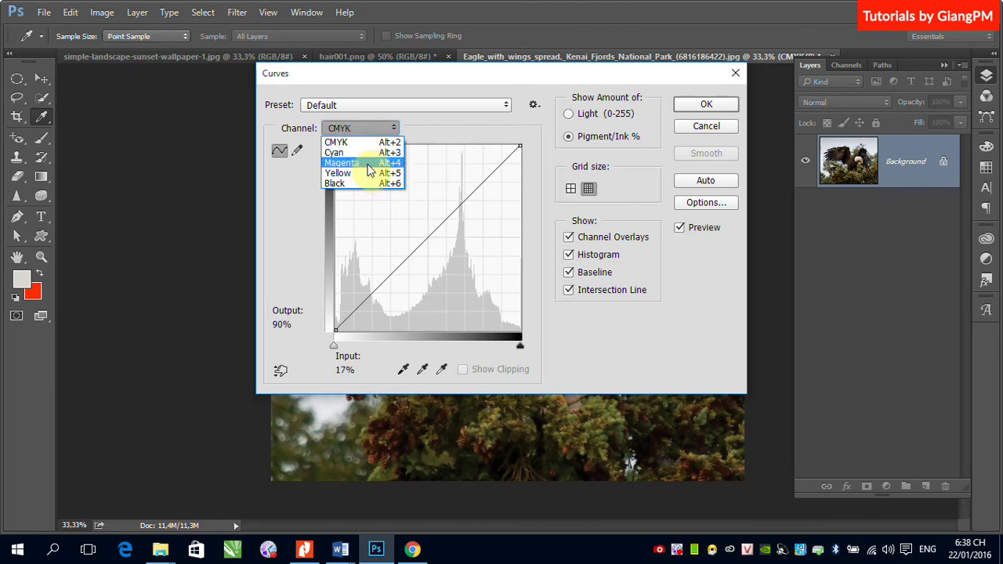
{"action": "left_click", "coordinate": [368, 163]}
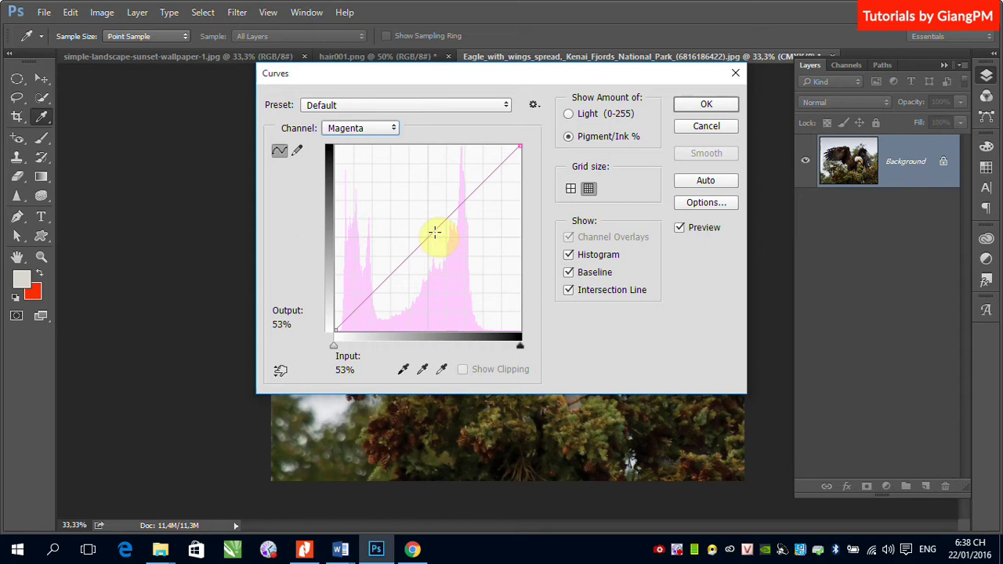
{"action": "left_click_drag", "start_coordinate": [463, 74], "coordinate": [763, 73]}
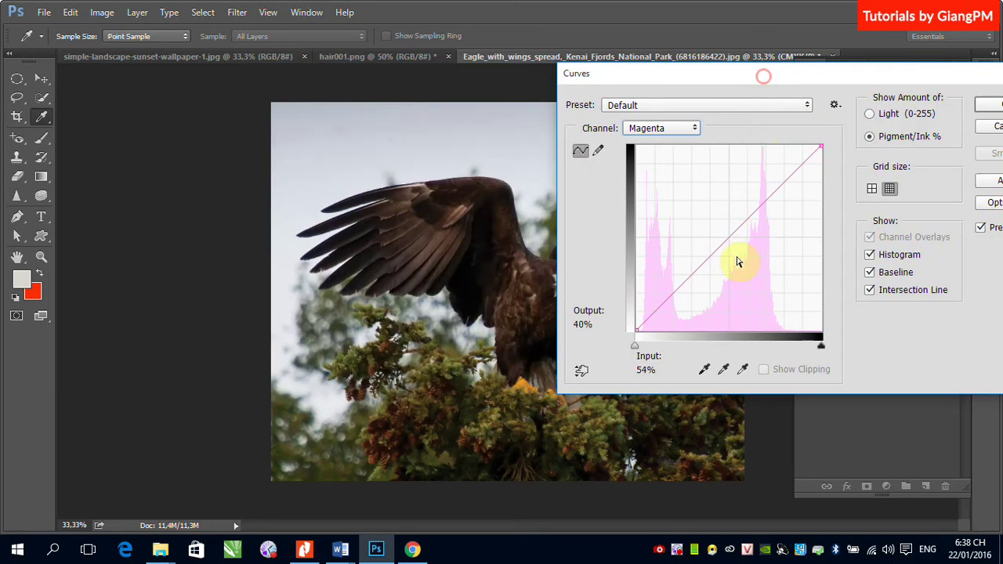
Try the Magenta curve point at input 58, output 44 and at input 47, output 58, and cancel the adjustment.
{"action": "left_click_drag", "start_coordinate": [724, 241], "coordinate": [744, 250]}
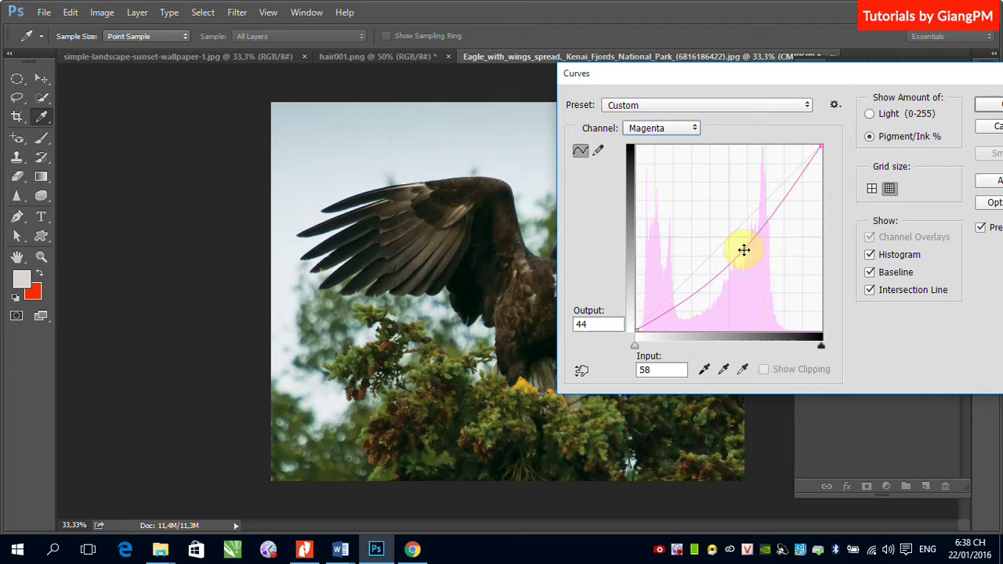
{"action": "left_click_drag", "start_coordinate": [743, 248], "coordinate": [739, 245]}
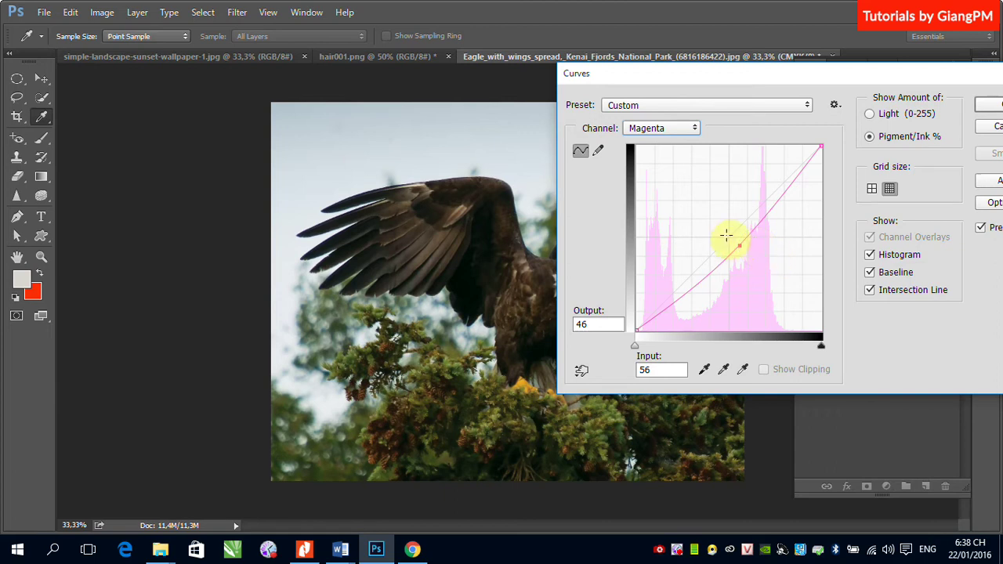
{"action": "left_click_drag", "start_coordinate": [740, 244], "coordinate": [730, 236]}
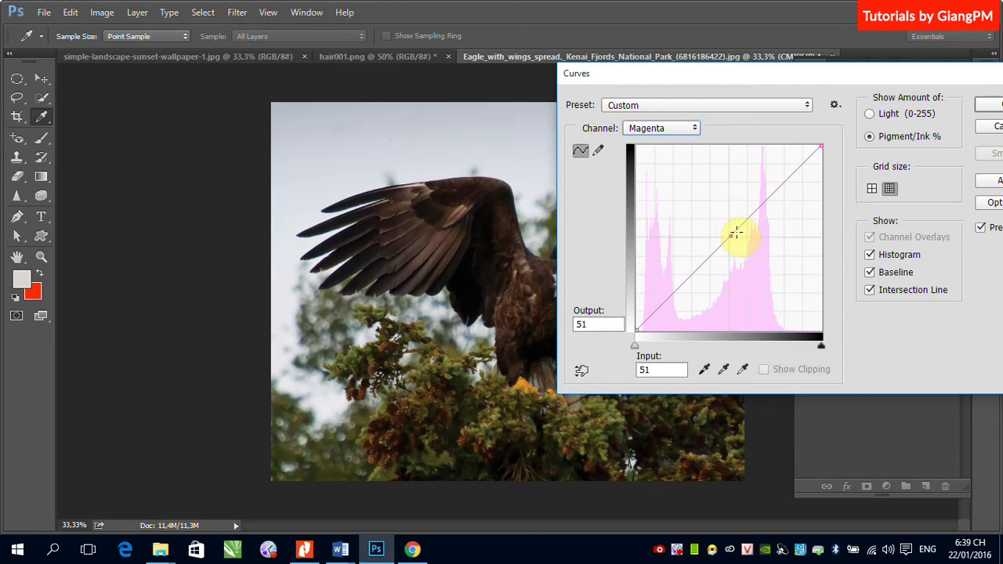
{"action": "left_click_drag", "start_coordinate": [730, 233], "coordinate": [721, 223]}
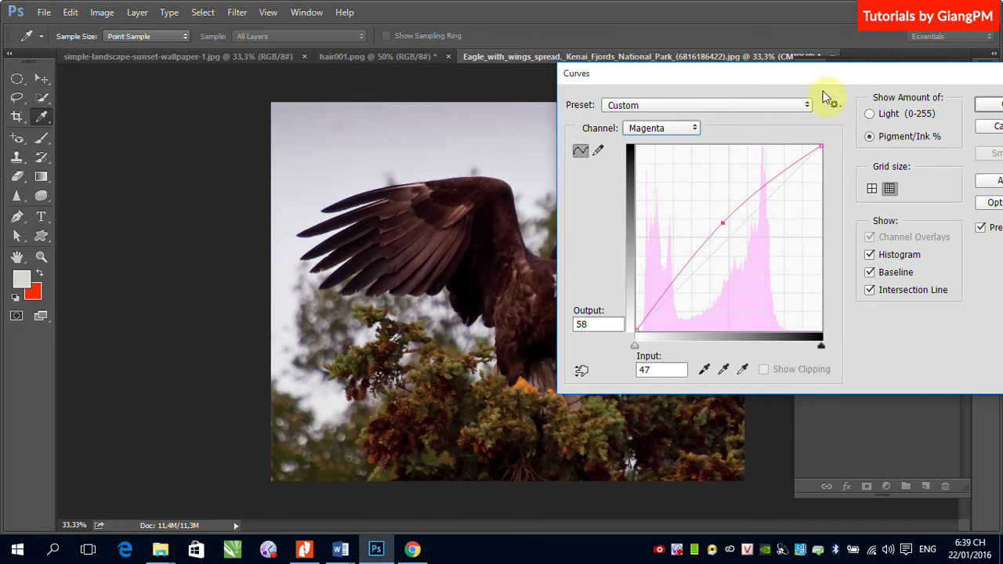
{"action": "left_click_drag", "start_coordinate": [778, 74], "coordinate": [590, 105]}
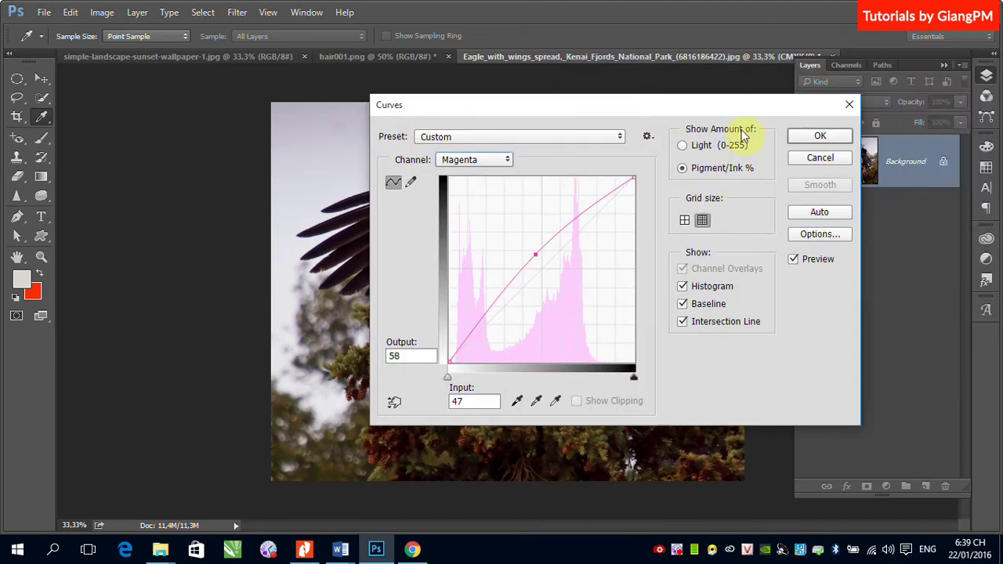
{"action": "left_click", "coordinate": [831, 158]}
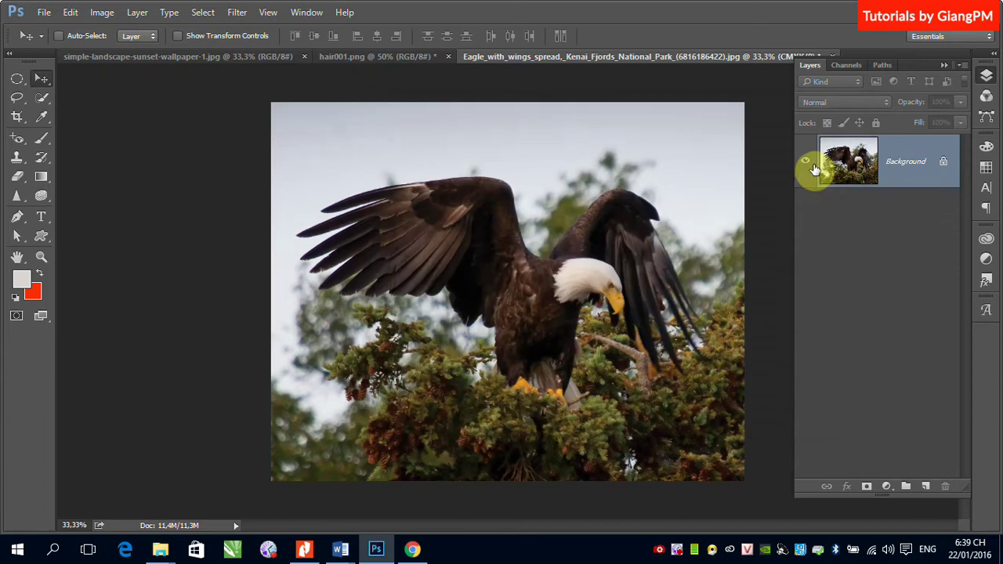
Start a Hue/Saturation adjustment on the Background layer and move its dialog aside to reveal the eagle.
{"action": "left_click", "coordinate": [103, 11]}
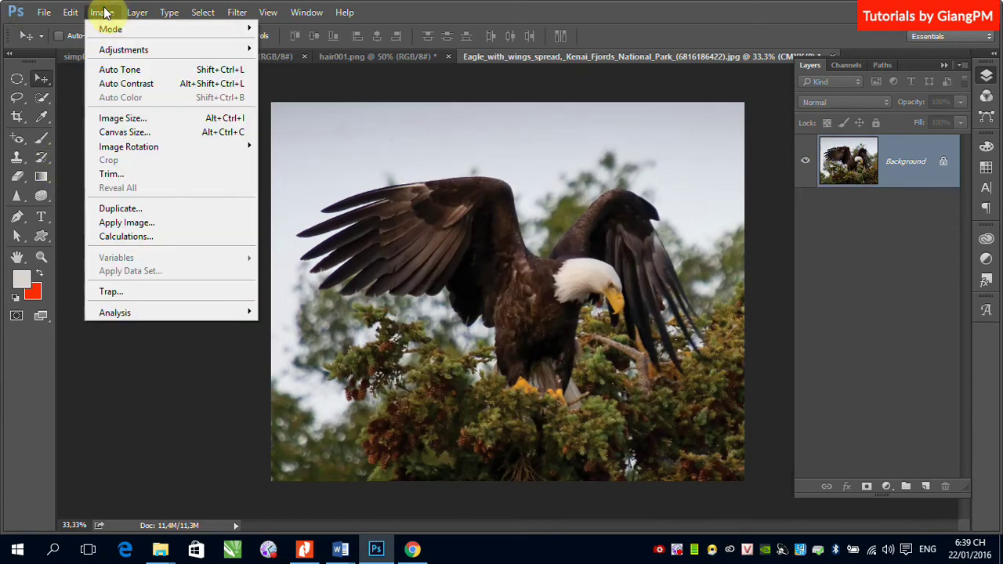
{"action": "mouse_move", "coordinate": [138, 57]}
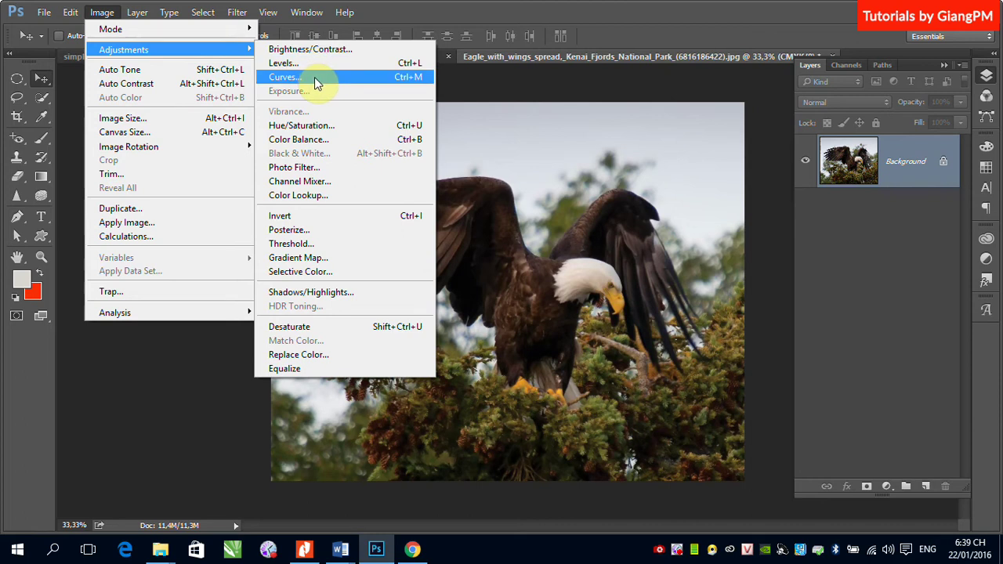
{"action": "left_click", "coordinate": [339, 126]}
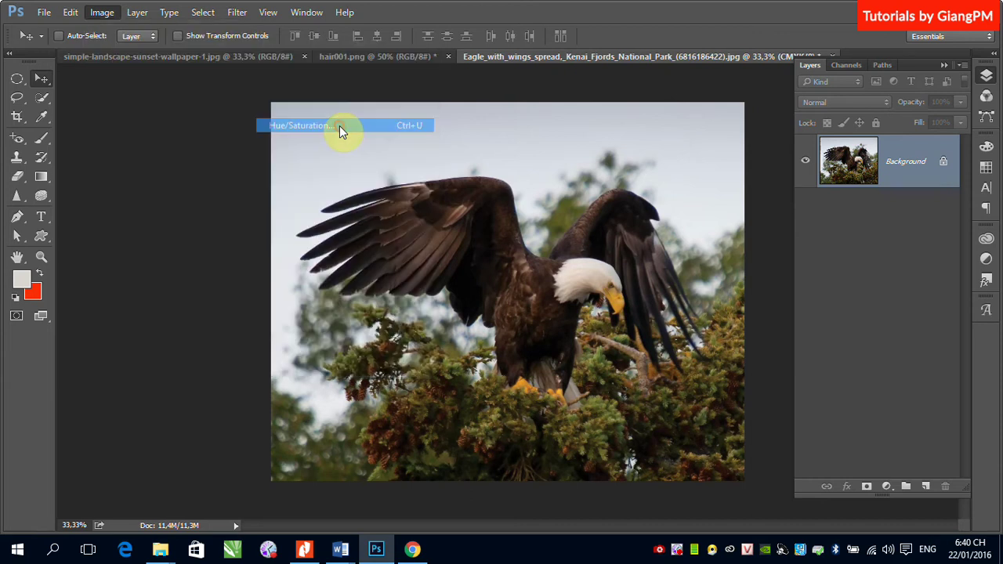
{"action": "left_click_drag", "start_coordinate": [779, 82], "coordinate": [616, 94]}
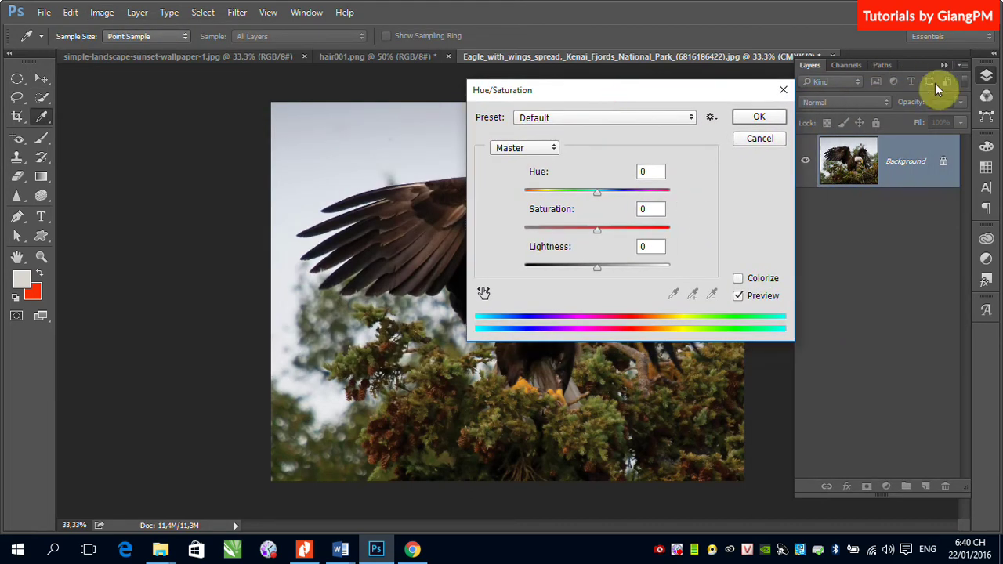
{"action": "left_click_drag", "start_coordinate": [721, 89], "coordinate": [848, 76]}
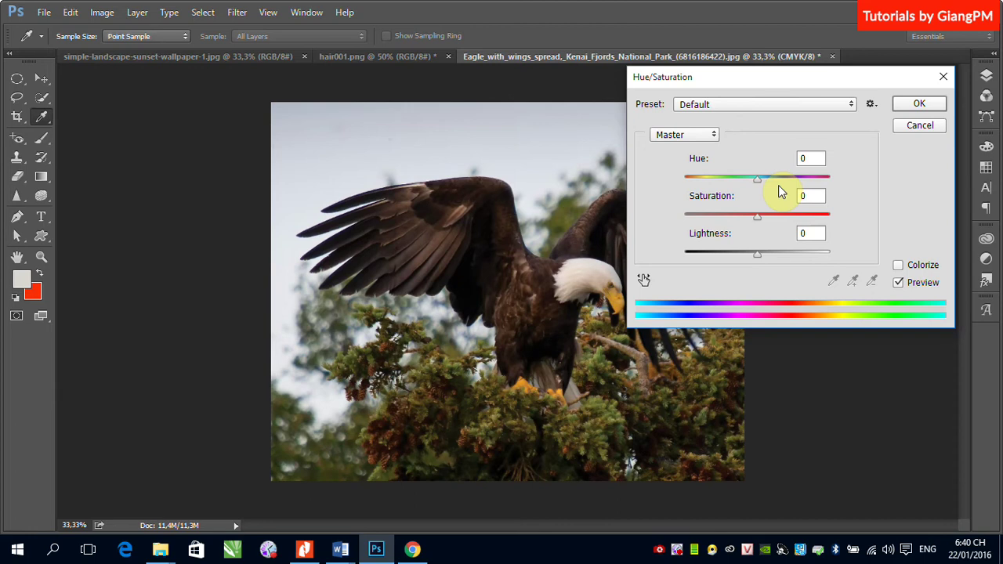
Try the master Hue at +66 and -15, and settle it at +2.
{"action": "left_click_drag", "start_coordinate": [758, 181], "coordinate": [798, 187]}
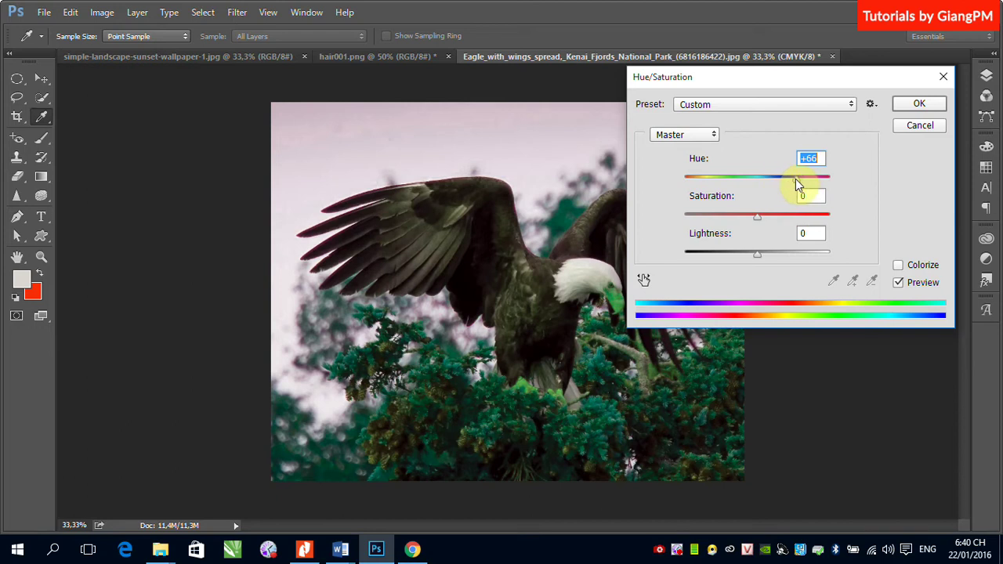
{"action": "left_click", "coordinate": [365, 355]}
{"action": "left_click_drag", "start_coordinate": [797, 178], "coordinate": [746, 186]}
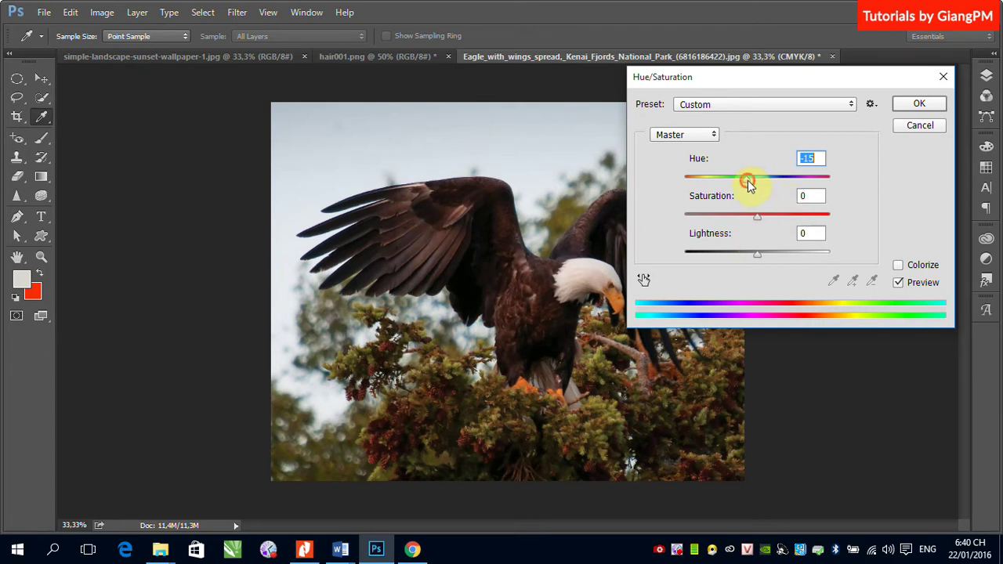
{"action": "left_click_drag", "start_coordinate": [749, 183], "coordinate": [759, 181]}
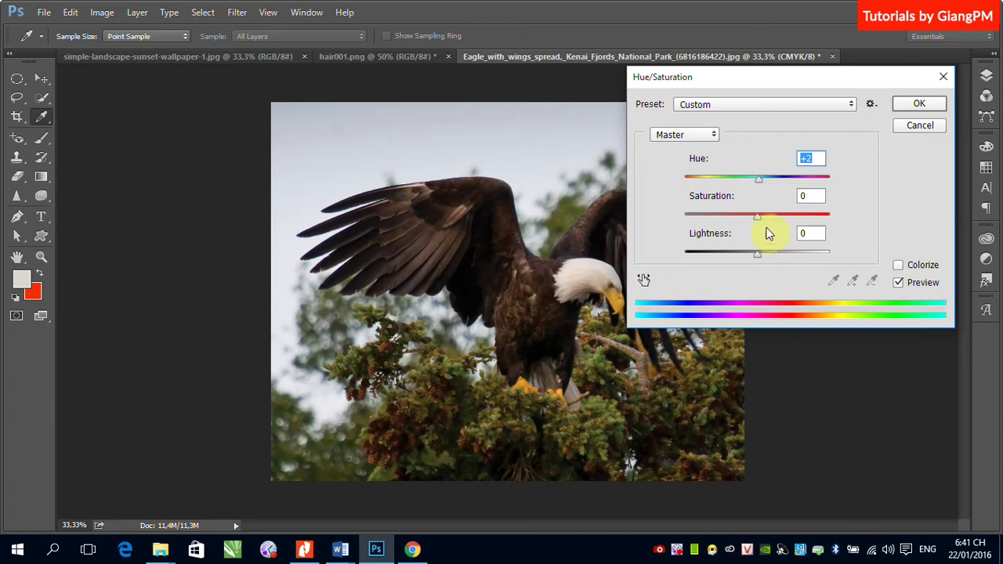
Try the master Saturation at +52, set it to -100 and apply the Hue/Saturation adjustment.
{"action": "left_click_drag", "start_coordinate": [760, 218], "coordinate": [792, 218]}
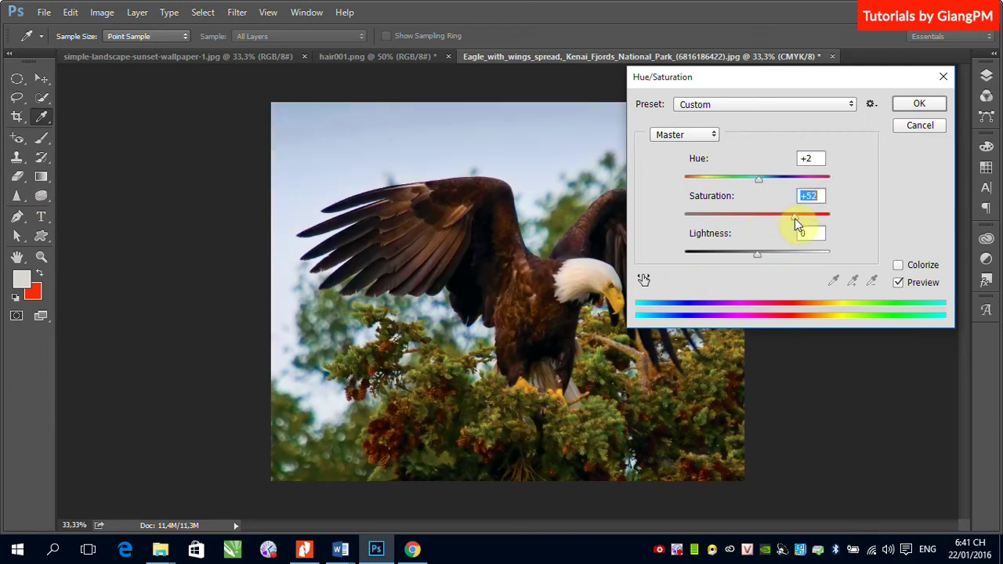
{"action": "mouse_move", "coordinate": [796, 218]}
{"action": "left_mouse_down"}
{"action": "mouse_move", "coordinate": [820, 219]}
{"action": "mouse_move", "coordinate": [724, 227]}
{"action": "mouse_move", "coordinate": [794, 225]}
{"action": "left_mouse_up"}
{"action": "left_click_drag", "start_coordinate": [794, 226], "coordinate": [678, 227]}
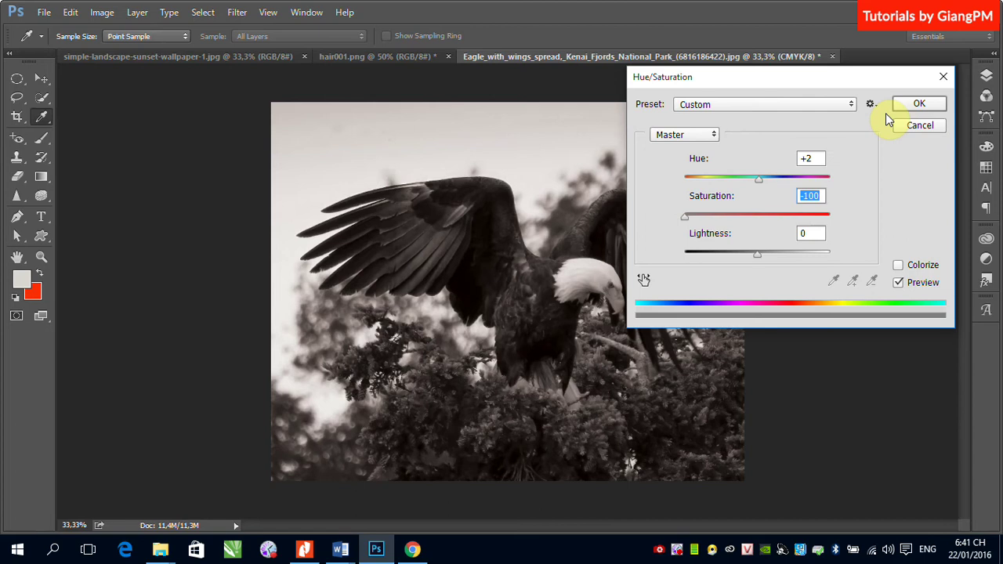
{"action": "left_click", "coordinate": [918, 104]}
Display the layer list and the color channels of the desaturated eagle photo.
{"action": "left_click", "coordinate": [986, 76]}
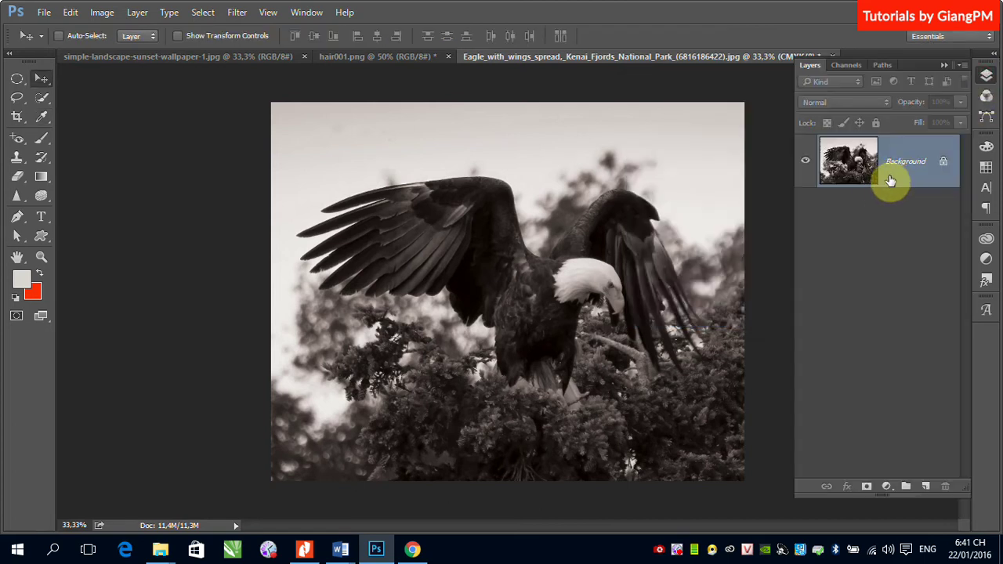
{"action": "left_click", "coordinate": [849, 66]}
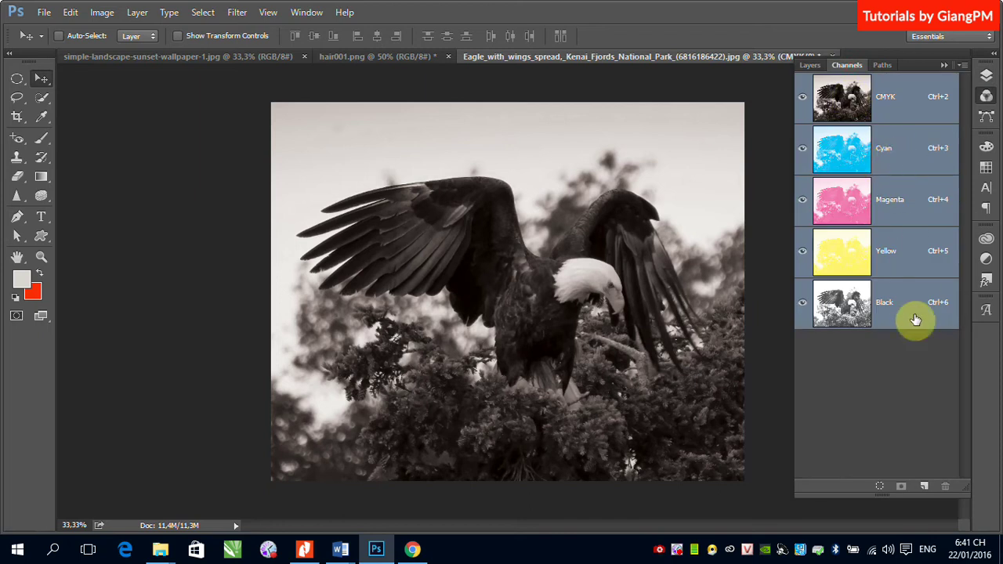
Return to the layer list and undo the desaturation and CMYK conversion of the eagle photo.
{"action": "left_click", "coordinate": [809, 66]}
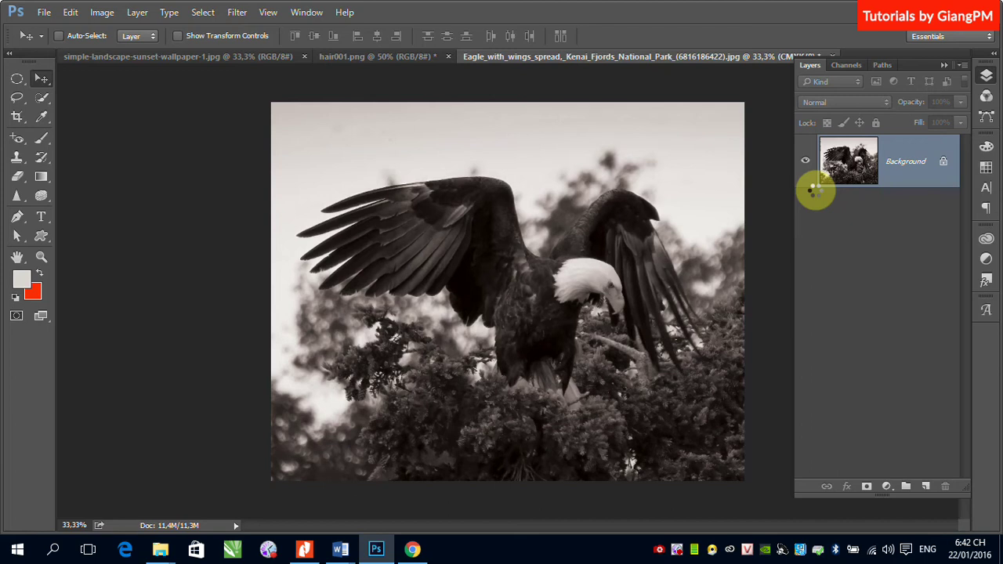
{"action": "key", "text": "ctrl+z"}
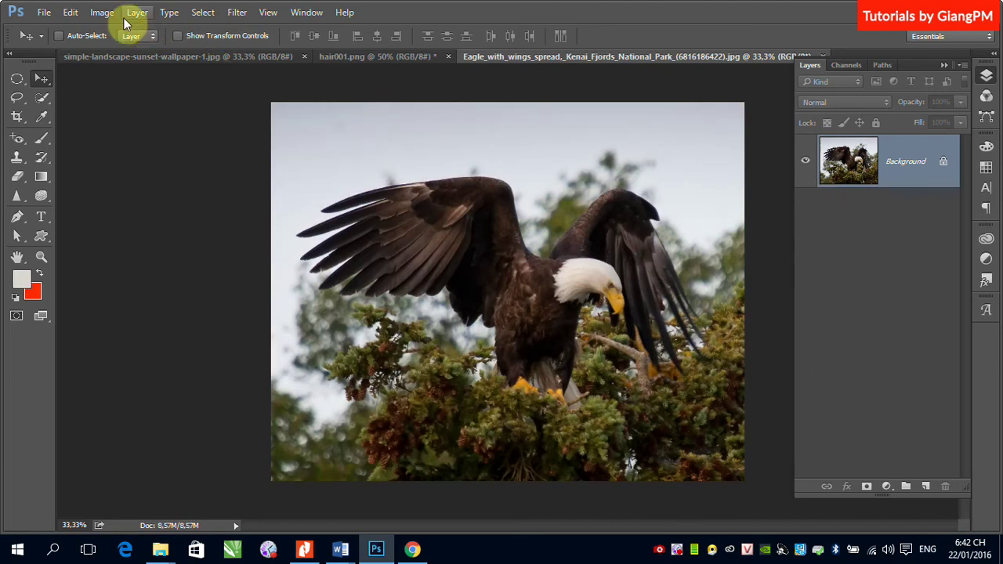
Start a Hue/Saturation adjustment on the eagle photo with Saturation at +49 and Lightness at -4.
{"action": "left_click", "coordinate": [103, 13]}
{"action": "mouse_move", "coordinate": [123, 49]}
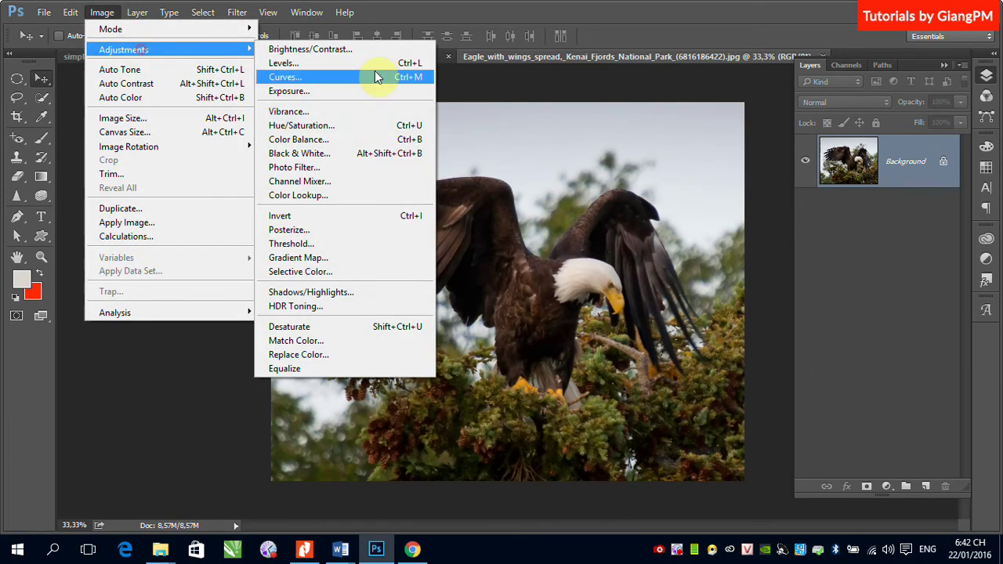
{"action": "left_click", "coordinate": [328, 124]}
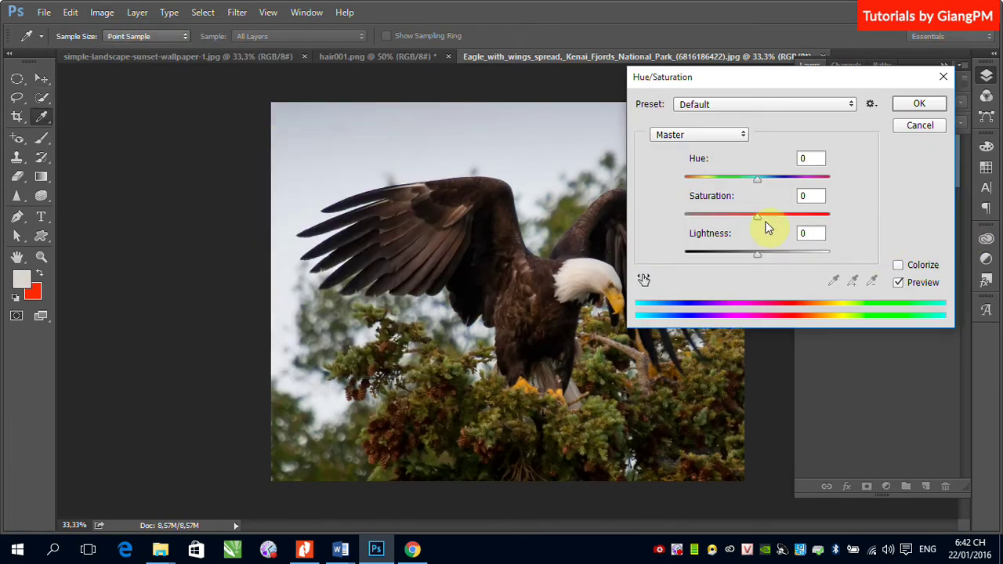
{"action": "left_click_drag", "start_coordinate": [758, 223], "coordinate": [794, 217]}
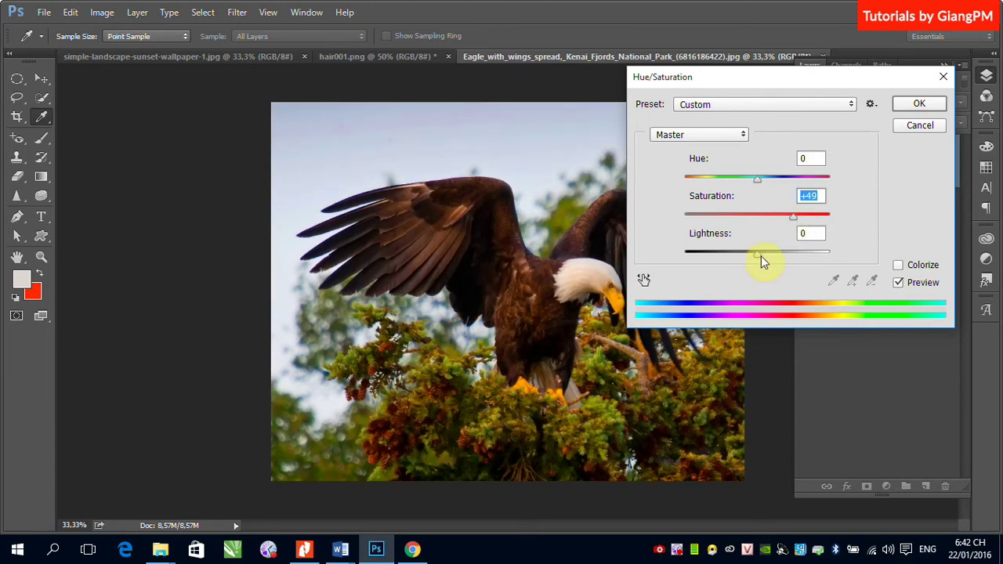
{"action": "mouse_move", "coordinate": [761, 255]}
{"action": "left_mouse_down"}
{"action": "mouse_move", "coordinate": [799, 261]}
{"action": "mouse_move", "coordinate": [733, 259]}
{"action": "mouse_move", "coordinate": [757, 268]}
{"action": "left_mouse_up"}
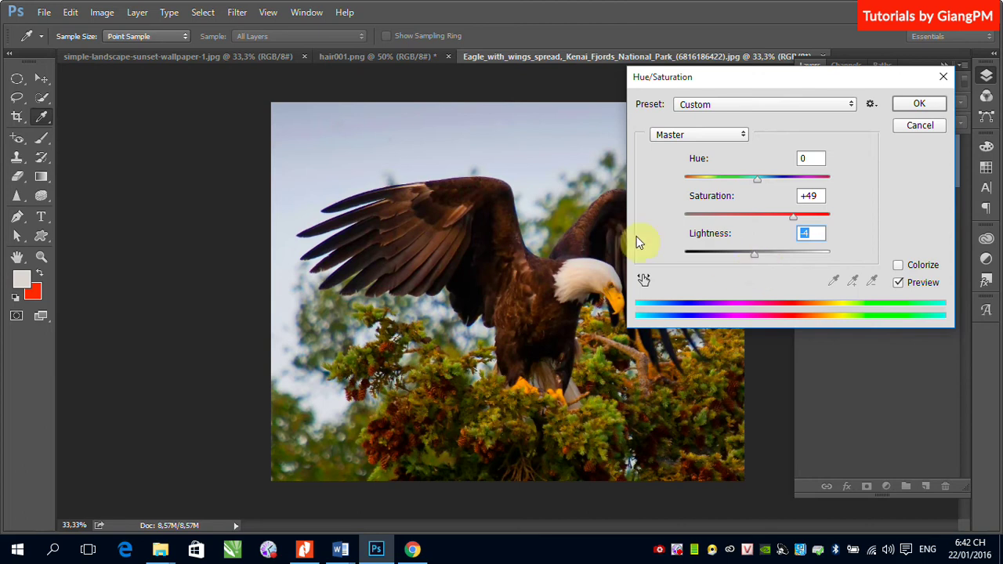
Enable Colorize for the eagle photo and shift its Hue to 149, moving the dialog off the bird.
{"action": "left_click", "coordinate": [899, 266]}
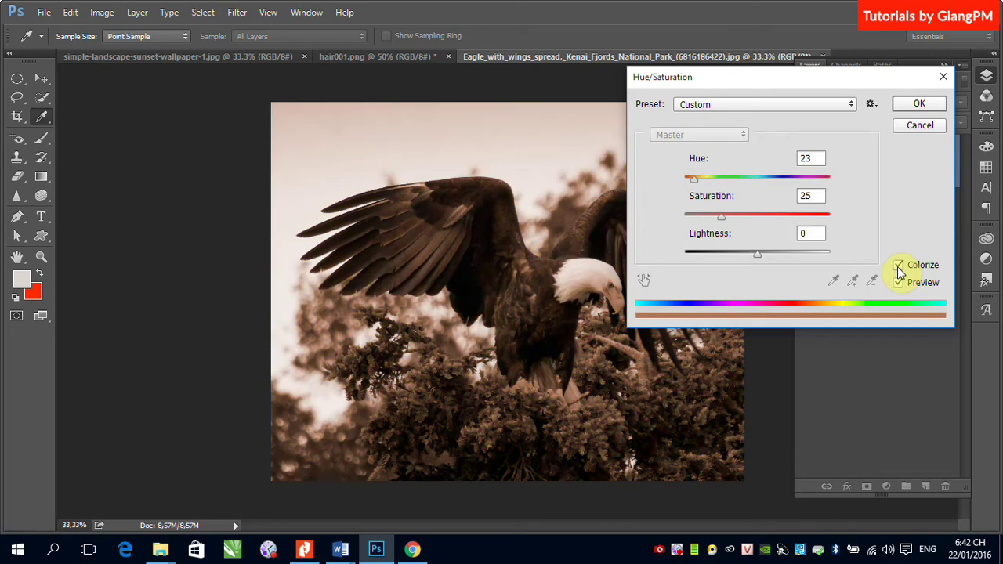
{"action": "left_click_drag", "start_coordinate": [754, 81], "coordinate": [820, 101]}
{"action": "left_click_drag", "start_coordinate": [760, 198], "coordinate": [813, 212]}
{"action": "left_click_drag", "start_coordinate": [858, 107], "coordinate": [775, 109]}
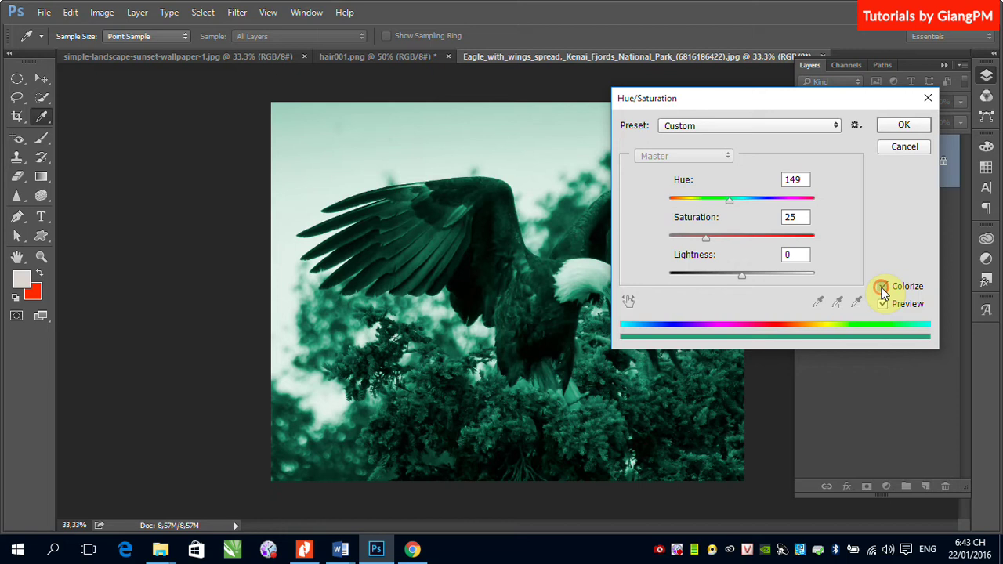
Turn Colorize off, uncover the eagle, and try the master Hue at -33 and at -118.
{"action": "left_click", "coordinate": [883, 288]}
{"action": "left_click_drag", "start_coordinate": [739, 103], "coordinate": [812, 104]}
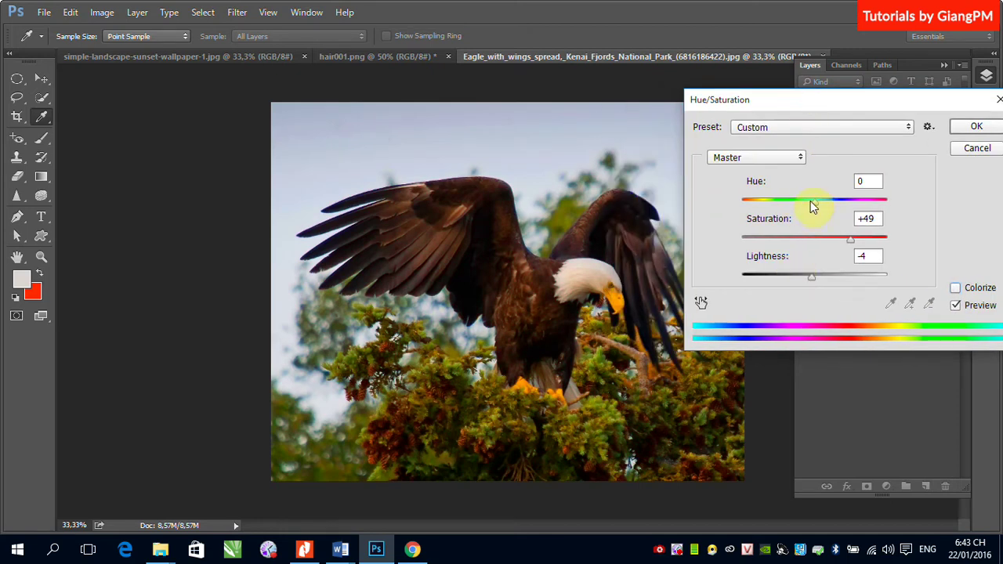
{"action": "left_click_drag", "start_coordinate": [813, 203], "coordinate": [788, 210]}
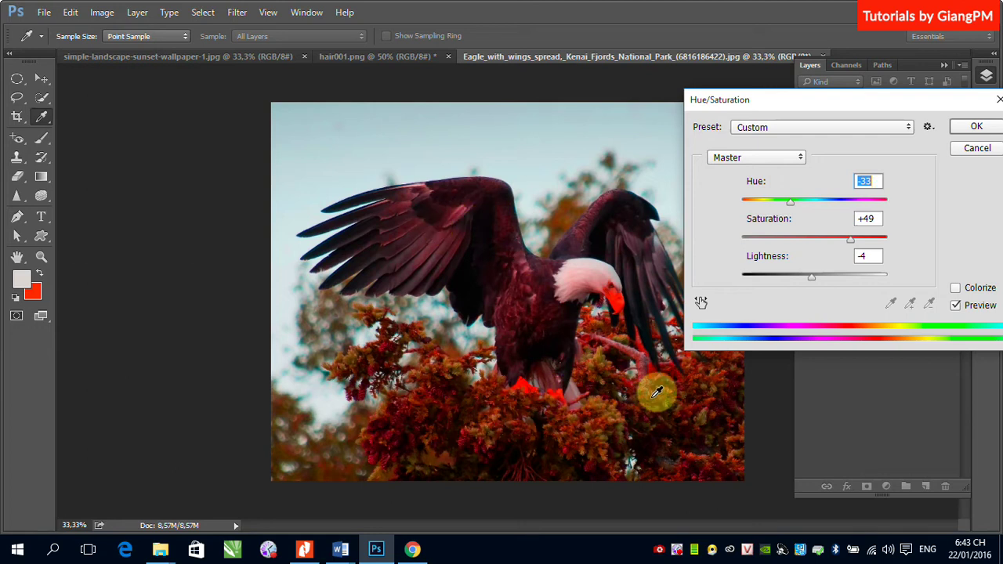
{"action": "left_click_drag", "start_coordinate": [785, 207], "coordinate": [760, 208]}
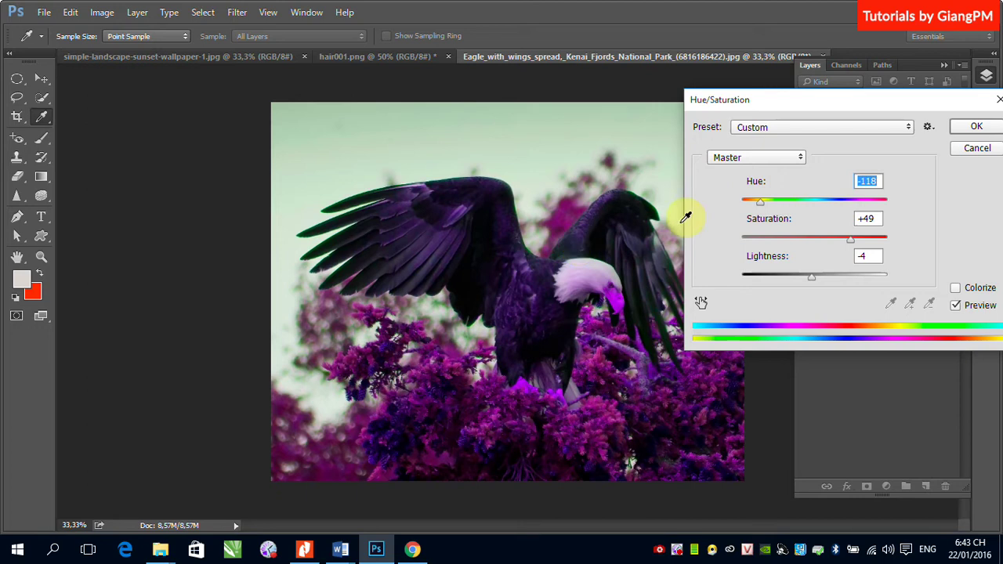
Colorize the eagle photo with Saturation 57, try Hue 38 and 49, and close Hue/Saturation without applying it.
{"action": "left_click", "coordinate": [956, 288]}
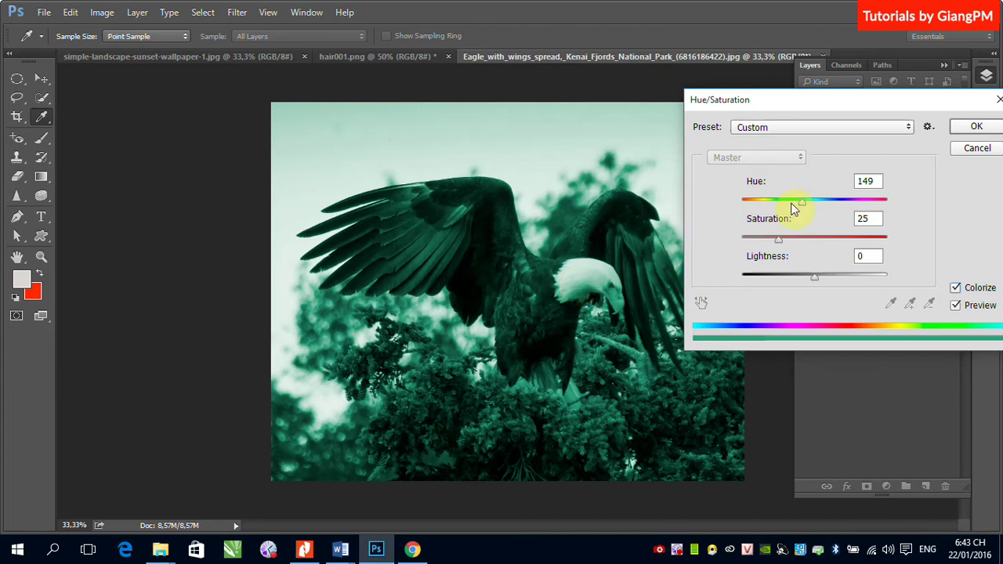
{"action": "left_click_drag", "start_coordinate": [800, 203], "coordinate": [756, 206]}
{"action": "left_click_drag", "start_coordinate": [782, 242], "coordinate": [824, 243]}
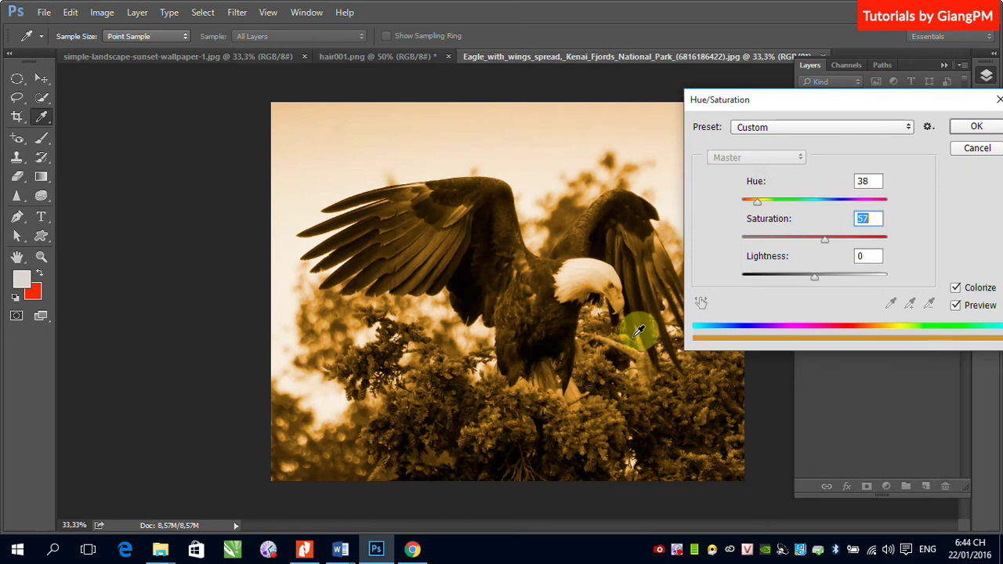
{"action": "left_click", "coordinate": [761, 206]}
{"action": "left_click_drag", "start_coordinate": [780, 210], "coordinate": [764, 208]}
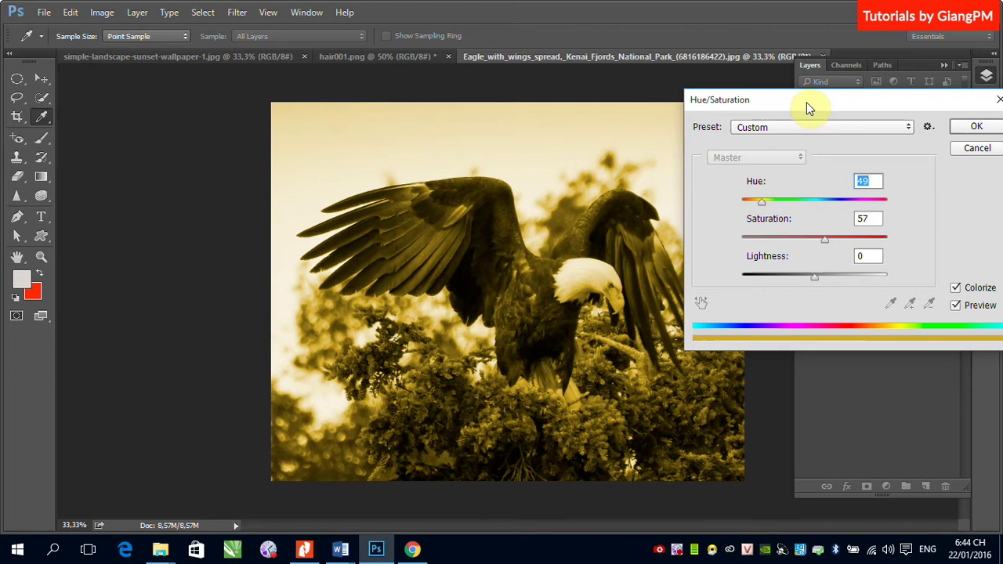
{"action": "left_click_drag", "start_coordinate": [807, 102], "coordinate": [706, 119]}
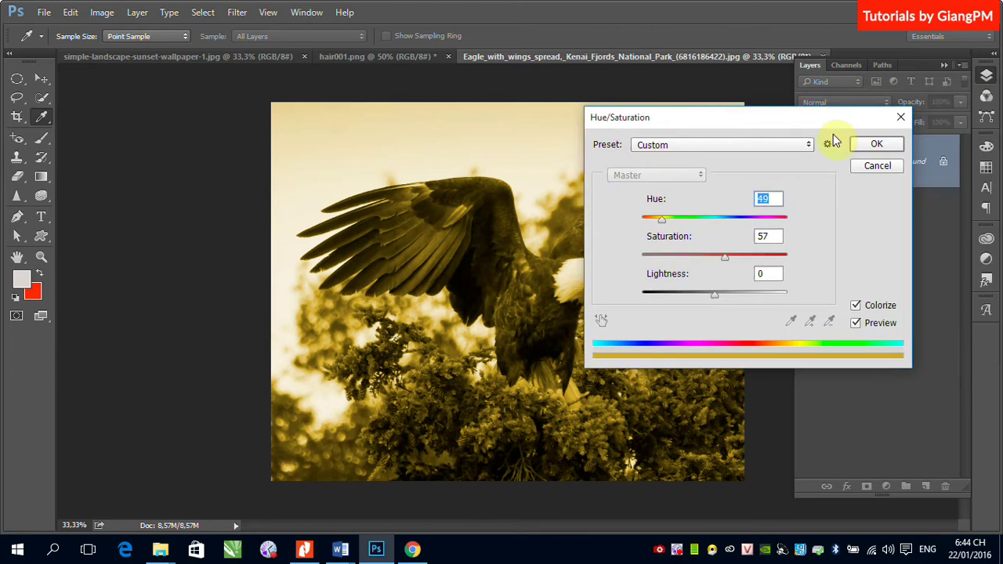
{"action": "left_click", "coordinate": [902, 119]}
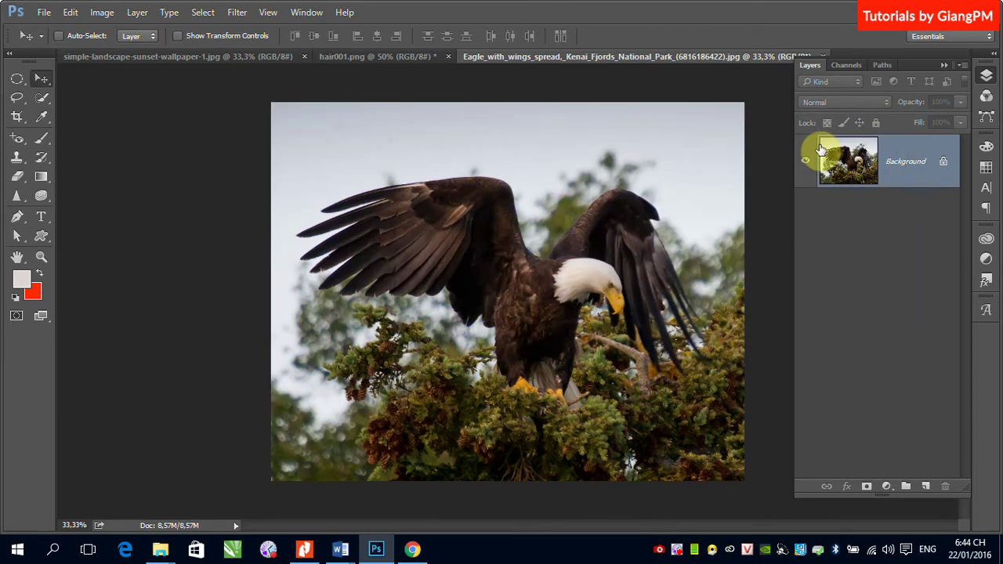
Try a Selective Color adjustment of the Yellows with Magenta +85%, Yellow +2% and Cyan -2%, and cancel it.
{"action": "left_click", "coordinate": [108, 13]}
{"action": "mouse_move", "coordinate": [123, 49]}
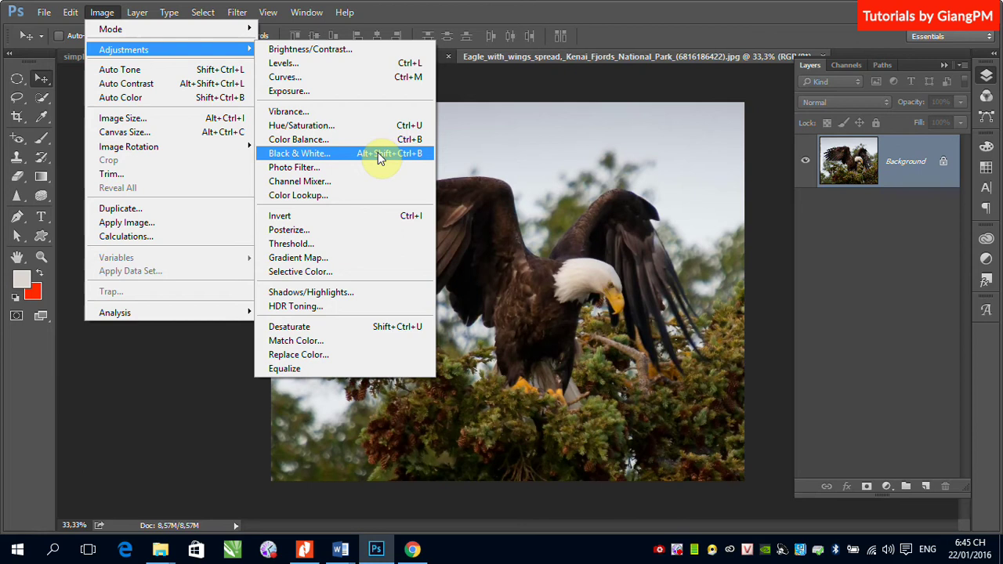
{"action": "left_click", "coordinate": [354, 270]}
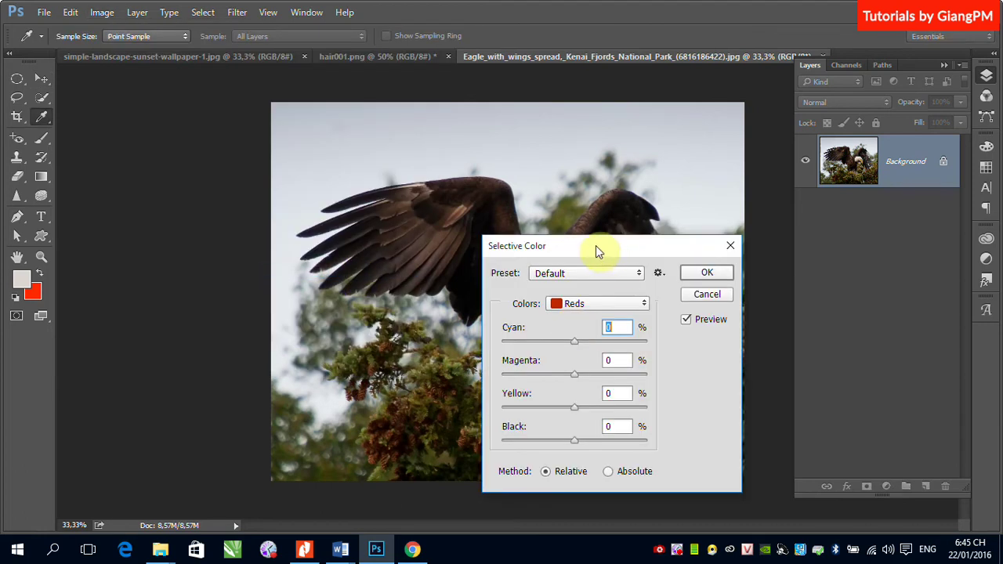
{"action": "left_click_drag", "start_coordinate": [595, 246], "coordinate": [773, 183]}
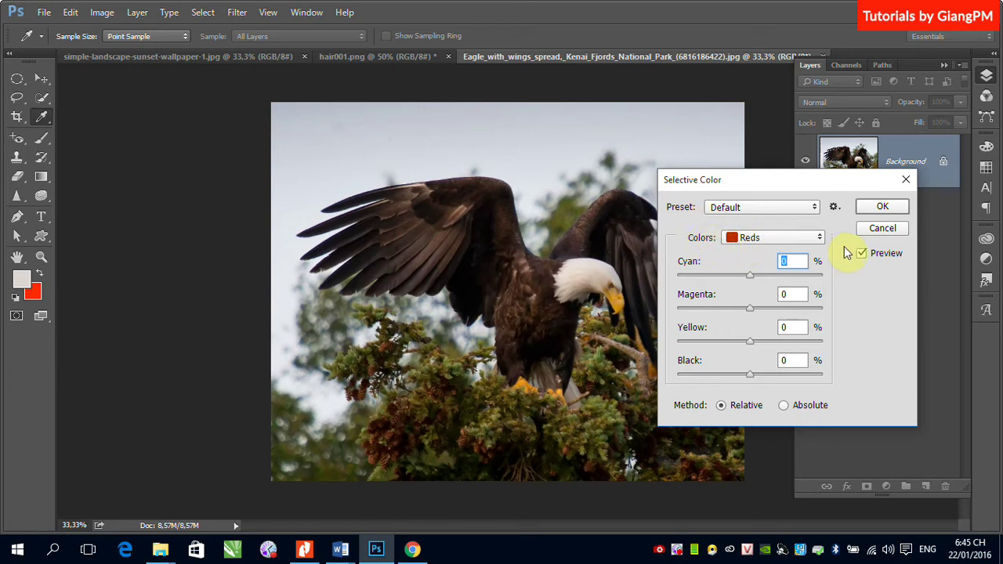
{"action": "left_click", "coordinate": [821, 237]}
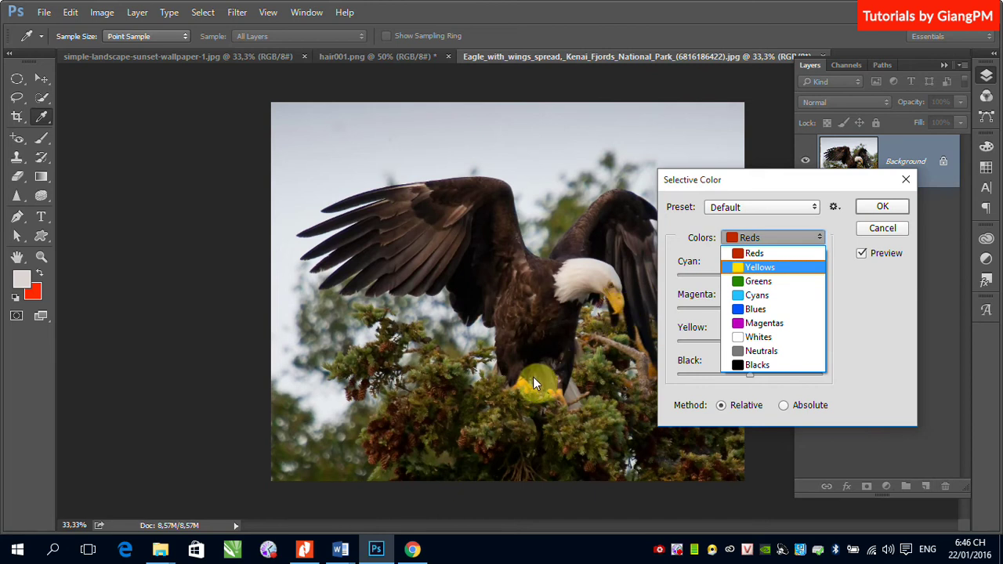
{"action": "left_click", "coordinate": [768, 267]}
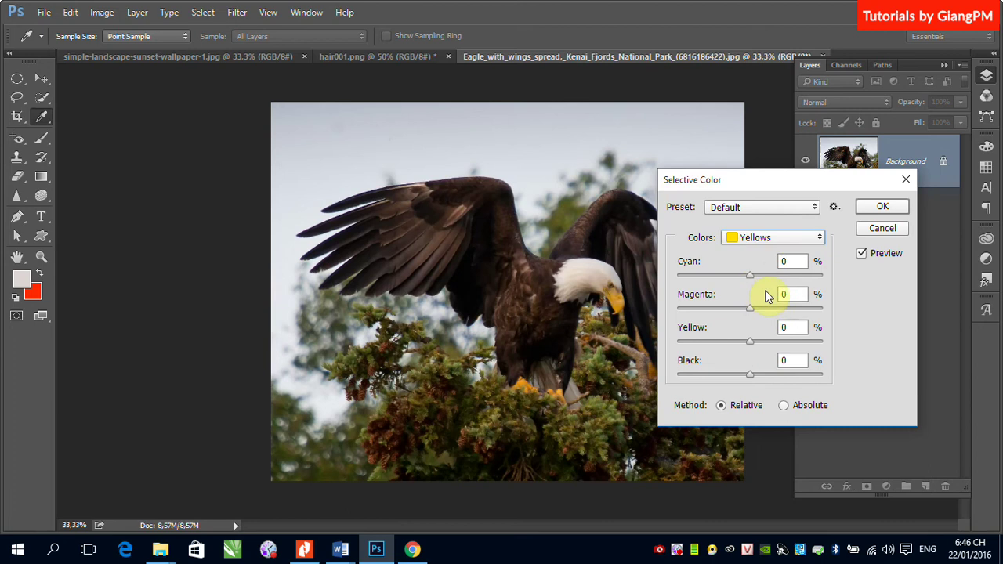
{"action": "left_click_drag", "start_coordinate": [783, 184], "coordinate": [849, 149]}
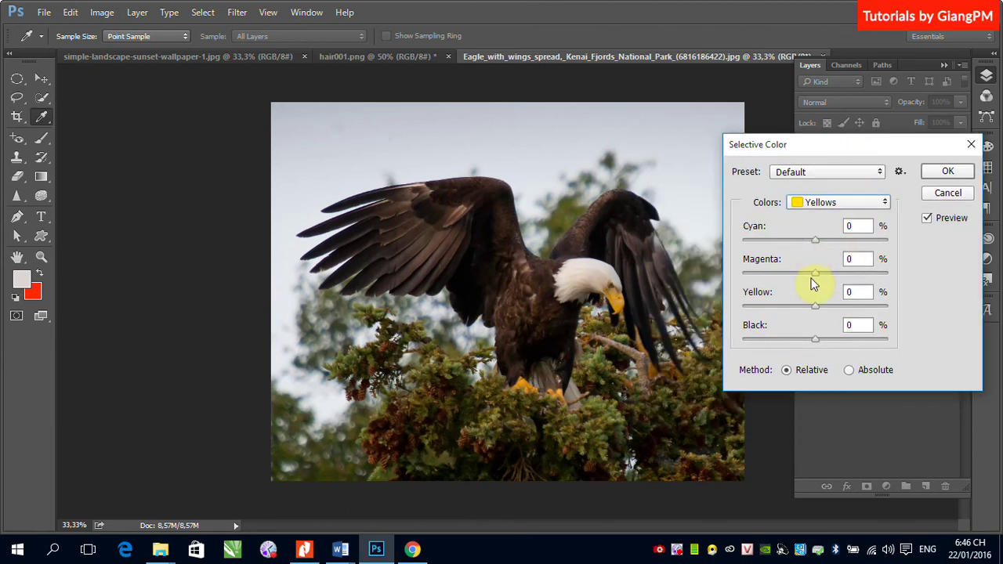
{"action": "left_click_drag", "start_coordinate": [815, 273], "coordinate": [880, 291]}
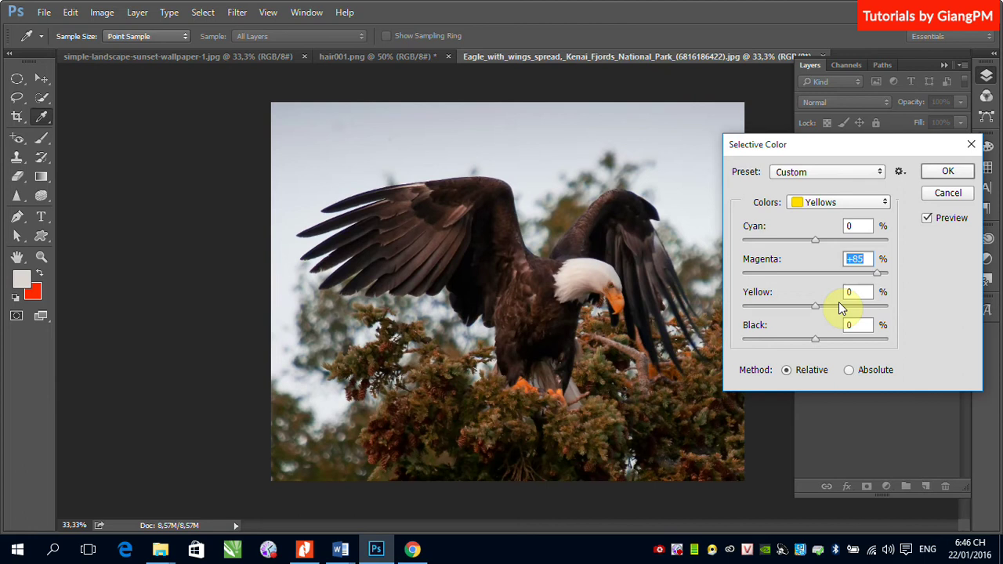
{"action": "mouse_move", "coordinate": [815, 305]}
{"action": "left_mouse_down"}
{"action": "mouse_move", "coordinate": [886, 319]}
{"action": "mouse_move", "coordinate": [745, 314]}
{"action": "mouse_move", "coordinate": [843, 315]}
{"action": "mouse_move", "coordinate": [818, 314]}
{"action": "left_mouse_up"}
{"action": "left_click_drag", "start_coordinate": [816, 240], "coordinate": [862, 240]}
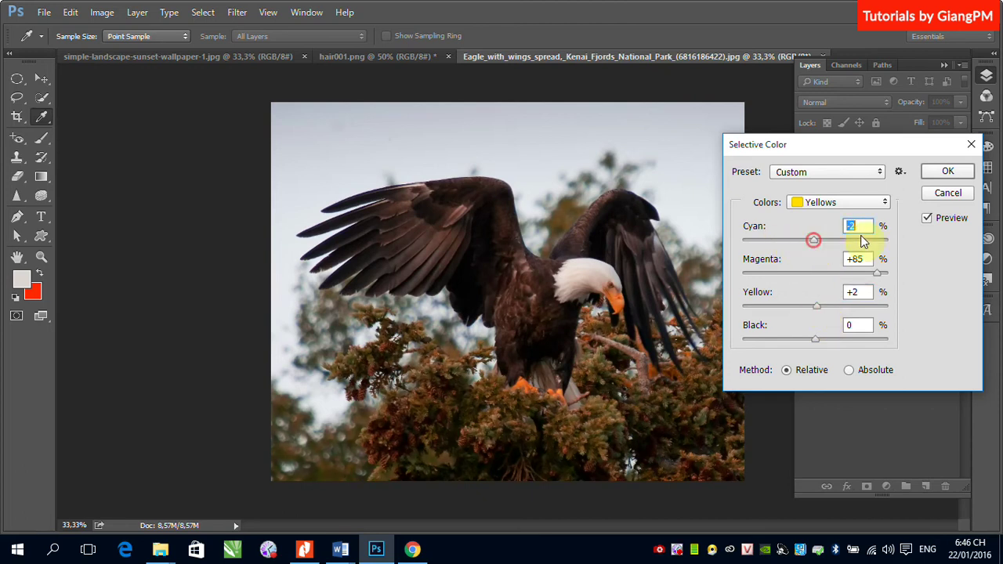
{"action": "left_click", "coordinate": [949, 193]}
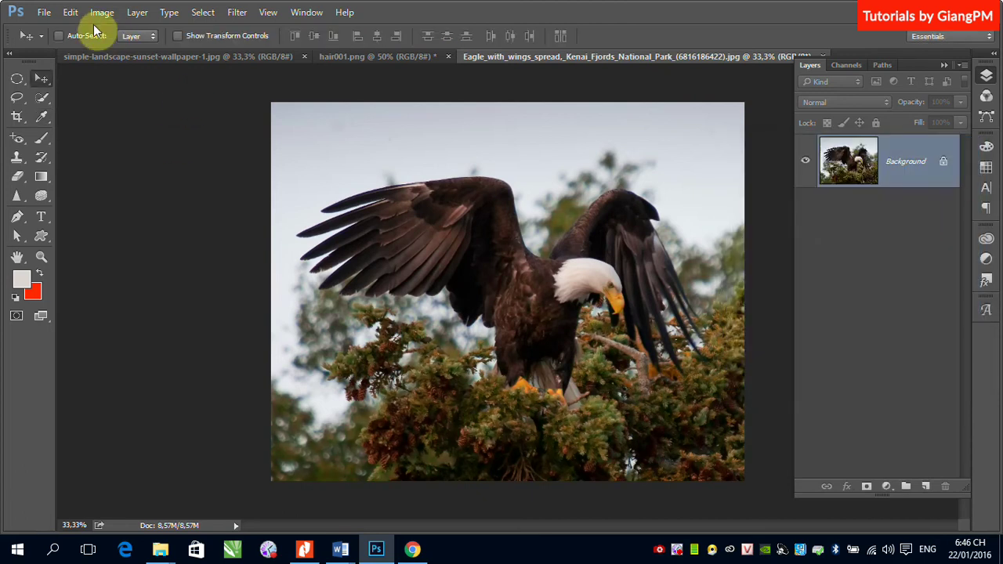
Open simple-landscape-sunset-wallpaper-1.jpg from the hair folder.
{"action": "left_click", "coordinate": [53, 18]}
{"action": "left_click", "coordinate": [72, 40]}
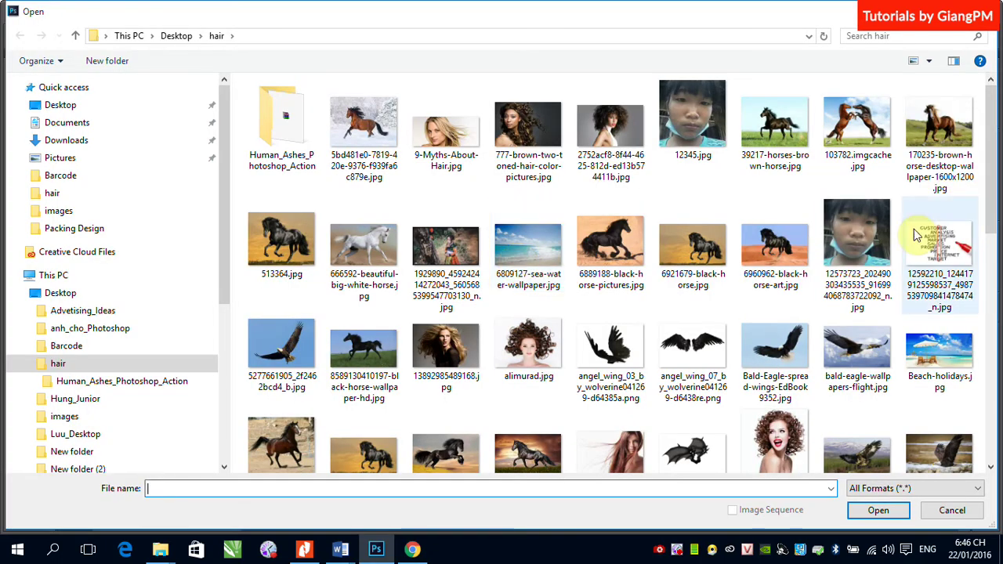
{"action": "scroll", "coordinate": [608, 318], "scroll_direction": "down", "scroll_amount": 10}
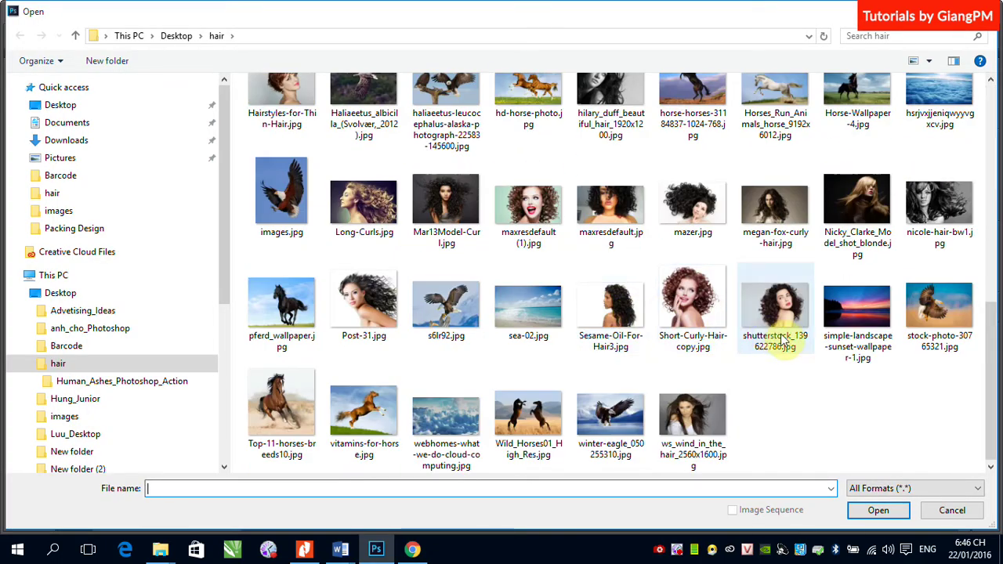
{"action": "left_click", "coordinate": [853, 309]}
{"action": "left_click", "coordinate": [885, 510]}
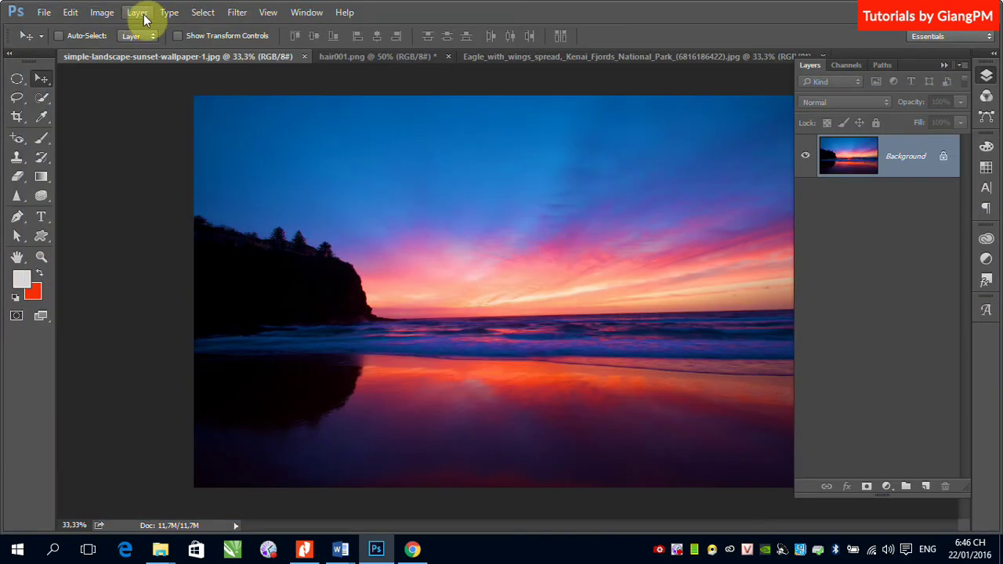
Try a Selective Color adjustment of the sunset's Cyans with Cyan -49%, Magenta -100% and Yellow +100%, and cancel it.
{"action": "left_click", "coordinate": [110, 14]}
{"action": "mouse_move", "coordinate": [130, 50]}
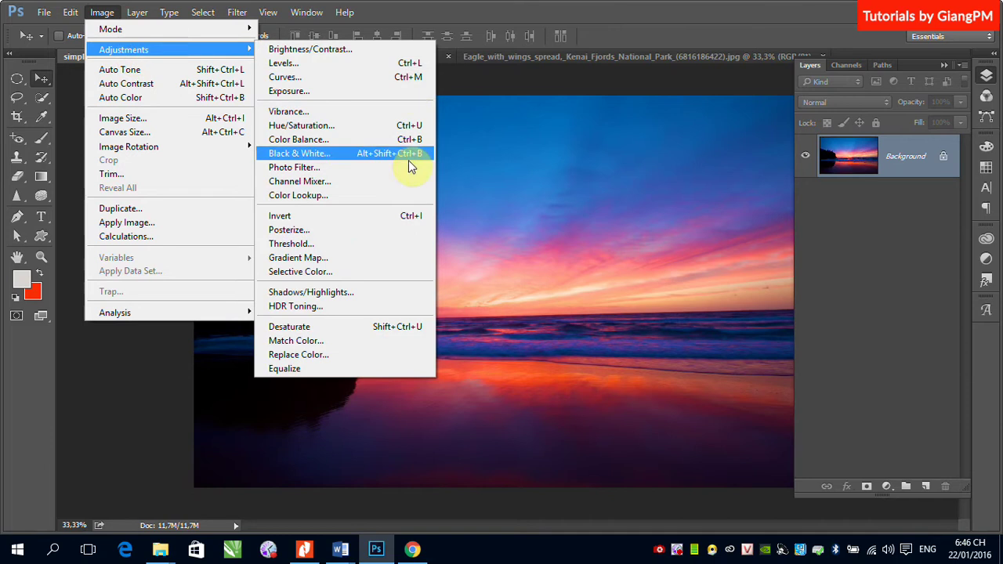
{"action": "left_click", "coordinate": [331, 272]}
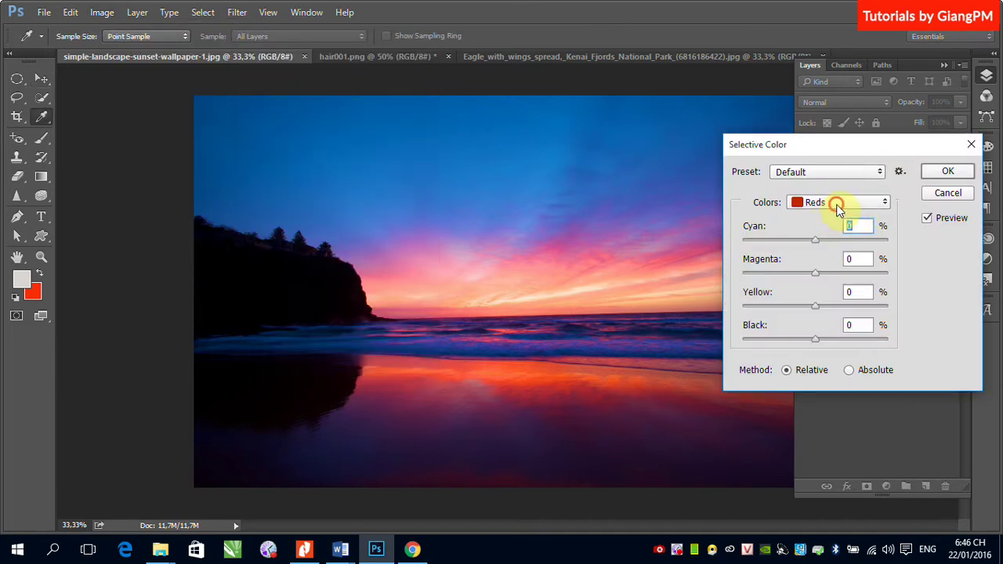
{"action": "left_click", "coordinate": [836, 204]}
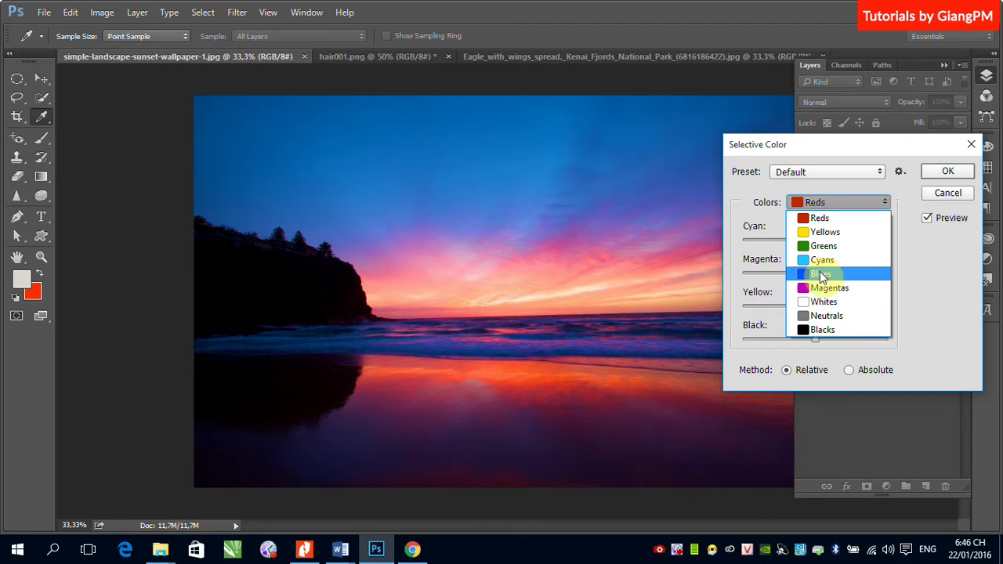
{"action": "left_click", "coordinate": [822, 260]}
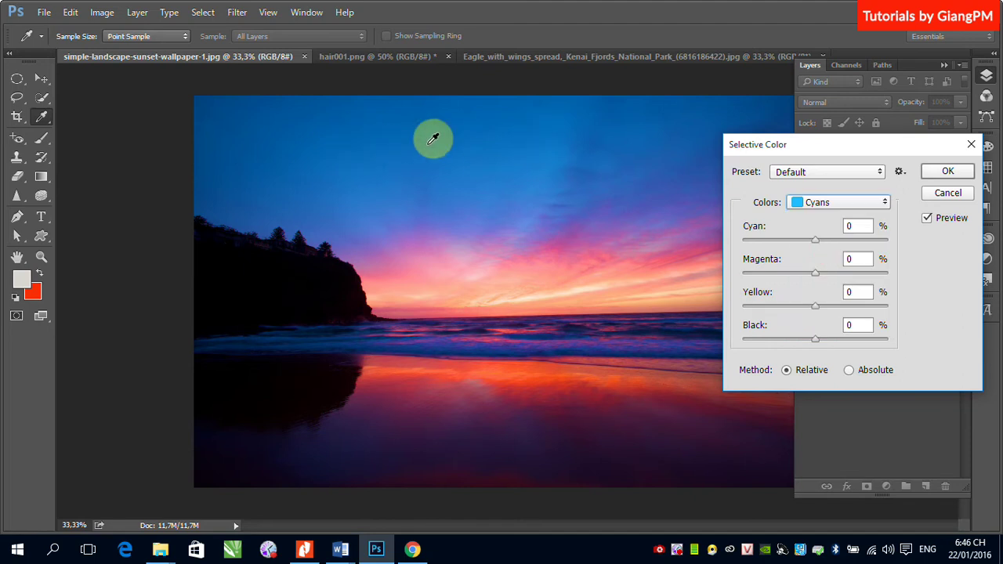
{"action": "left_click_drag", "start_coordinate": [398, 125], "coordinate": [302, 177]}
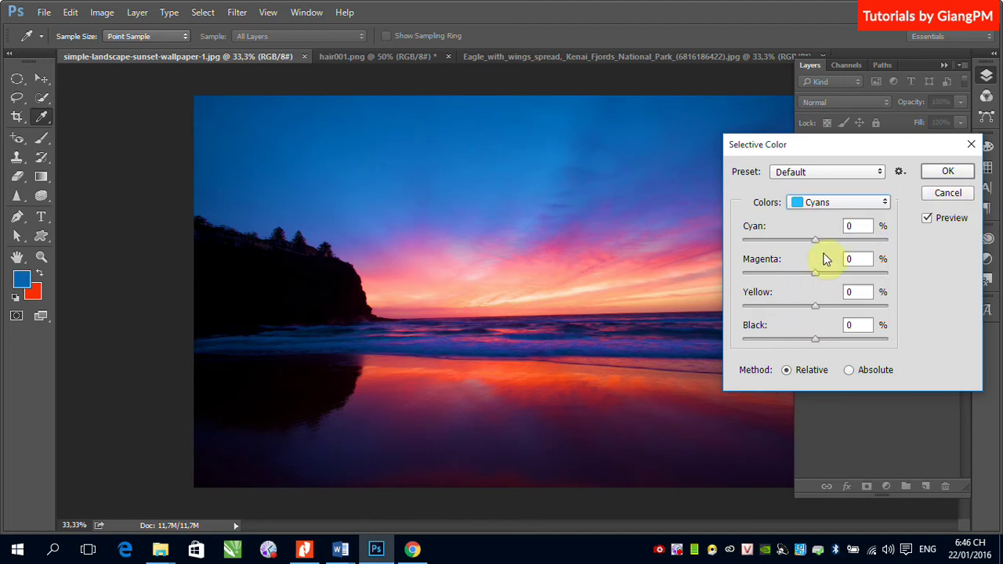
{"action": "left_click_drag", "start_coordinate": [816, 241], "coordinate": [779, 248]}
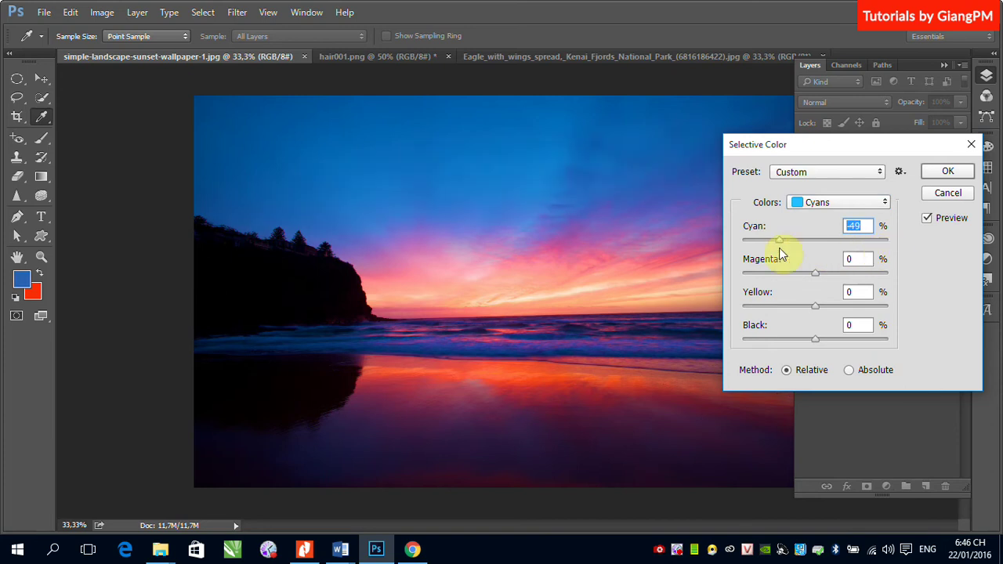
{"action": "left_click_drag", "start_coordinate": [815, 276], "coordinate": [737, 275]}
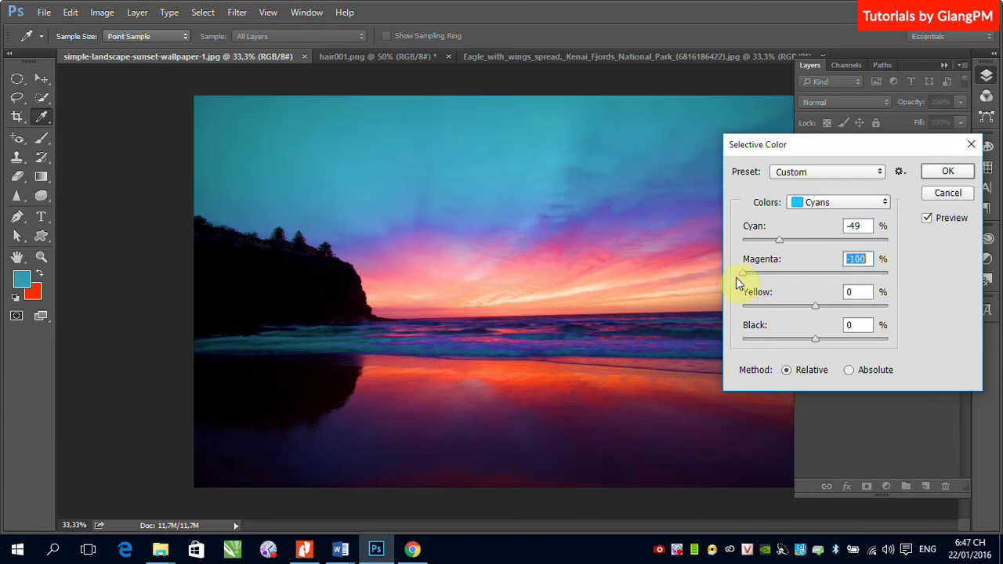
{"action": "left_click_drag", "start_coordinate": [819, 307], "coordinate": [830, 306]}
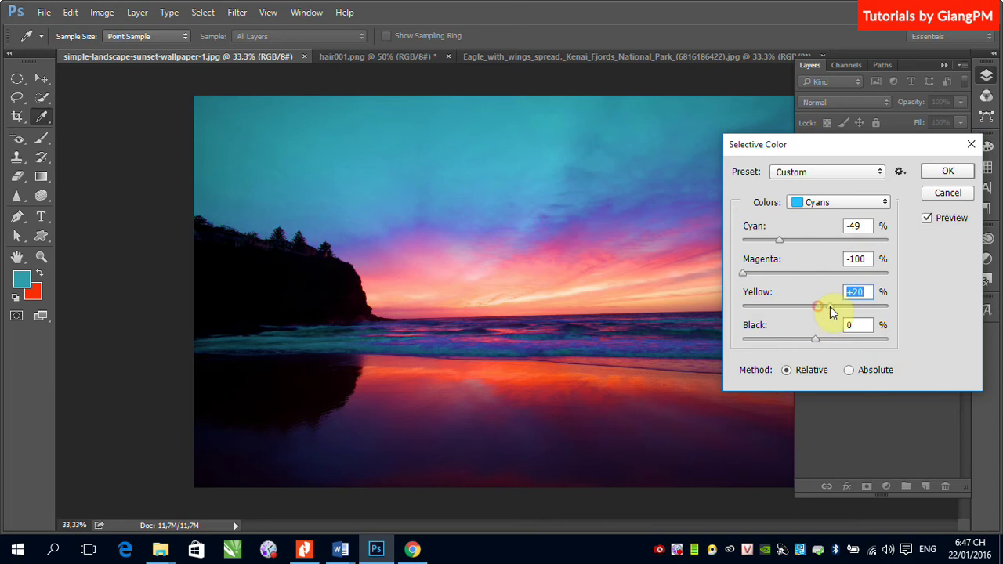
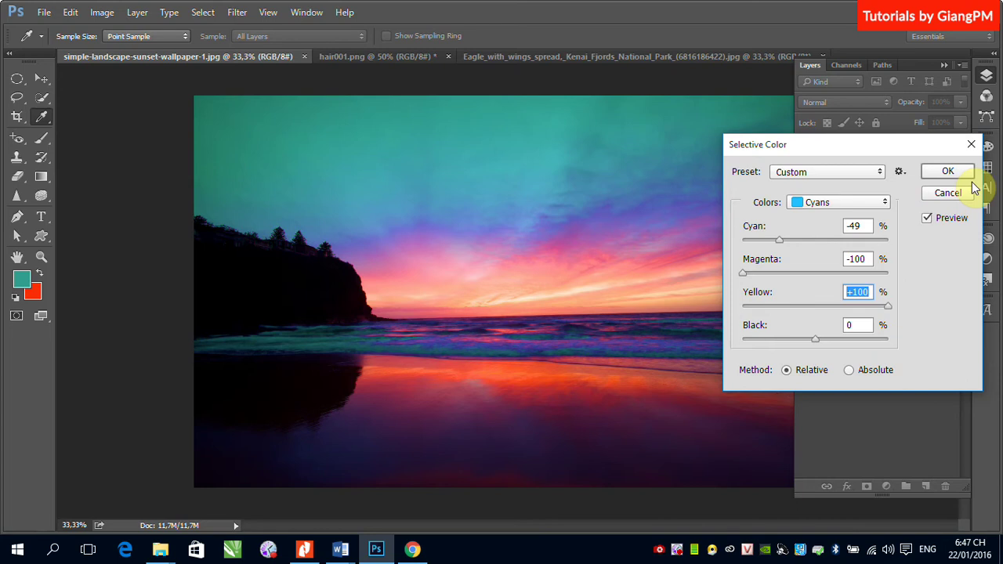
{"action": "left_click", "coordinate": [948, 193]}
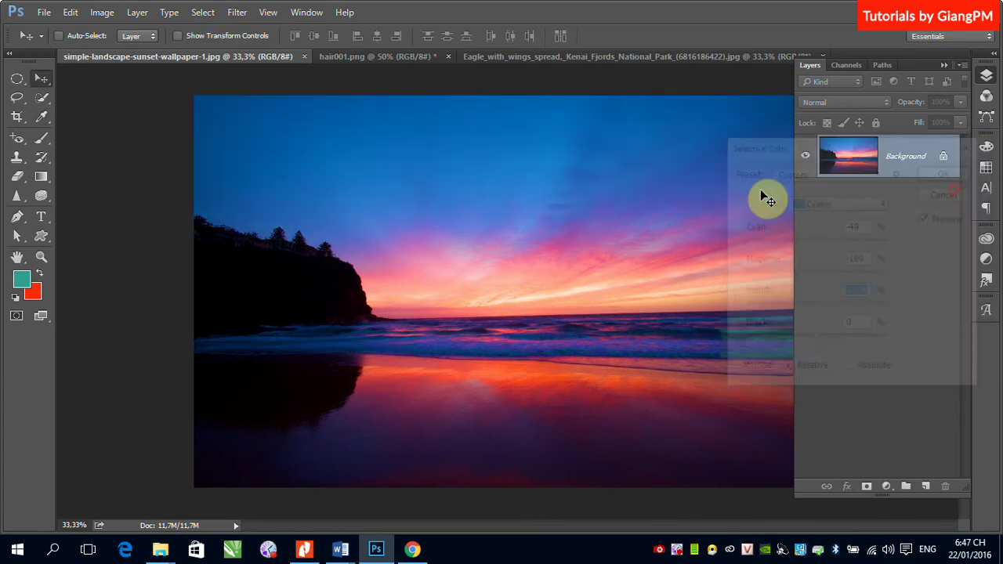
Try the Quick Selection tool with brush size 44 on the upper strip of the sunset sky, and deselect it.
{"action": "left_click", "coordinate": [42, 97]}
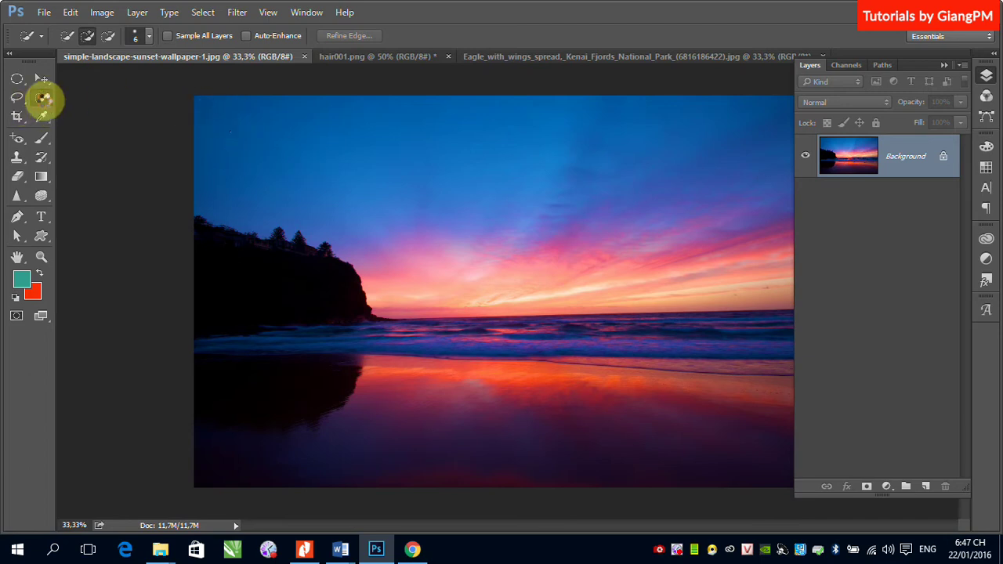
{"action": "left_click", "coordinate": [39, 103]}
{"action": "mouse_move", "coordinate": [35, 110]}
{"action": "left_mouse_down"}
{"action": "mouse_move", "coordinate": [39, 101]}
{"action": "mouse_move", "coordinate": [77, 108]}
{"action": "mouse_move", "coordinate": [97, 83]}
{"action": "left_mouse_up"}
{"action": "left_click", "coordinate": [148, 37]}
{"action": "left_click", "coordinate": [483, 25]}
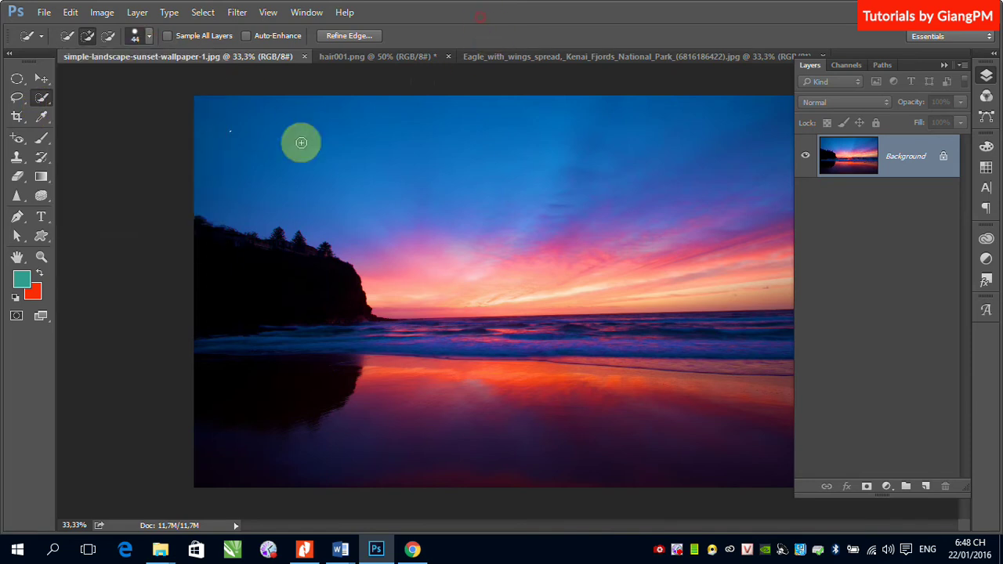
{"action": "left_click", "coordinate": [230, 131]}
{"action": "mouse_move", "coordinate": [510, 166]}
{"action": "left_mouse_down"}
{"action": "mouse_move", "coordinate": [435, 129]}
{"action": "mouse_move", "coordinate": [443, 123]}
{"action": "mouse_move", "coordinate": [542, 142]}
{"action": "mouse_move", "coordinate": [470, 186]}
{"action": "mouse_move", "coordinate": [341, 198]}
{"action": "mouse_move", "coordinate": [353, 207]}
{"action": "mouse_move", "coordinate": [497, 184]}
{"action": "left_mouse_up"}
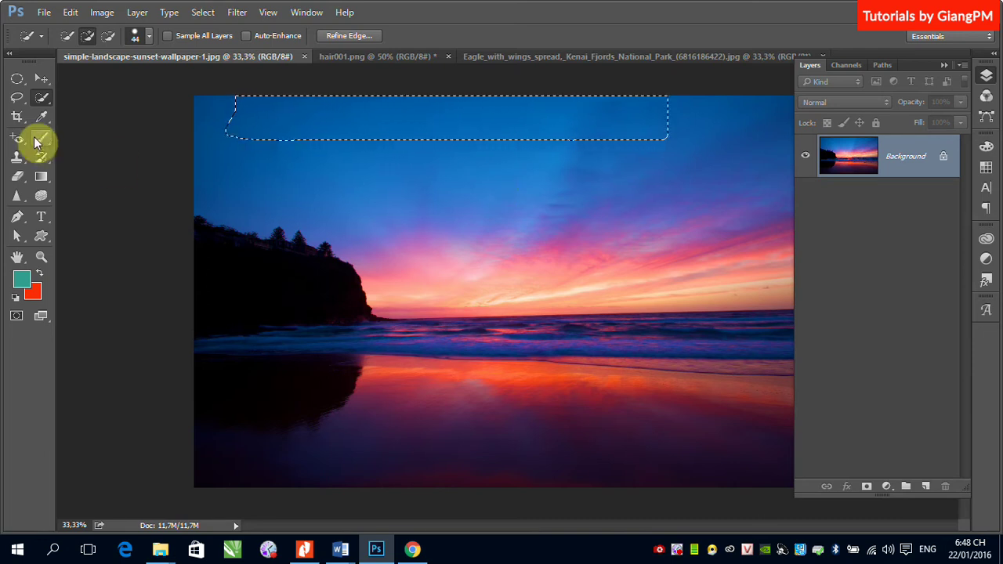
{"action": "left_click", "coordinate": [42, 79]}
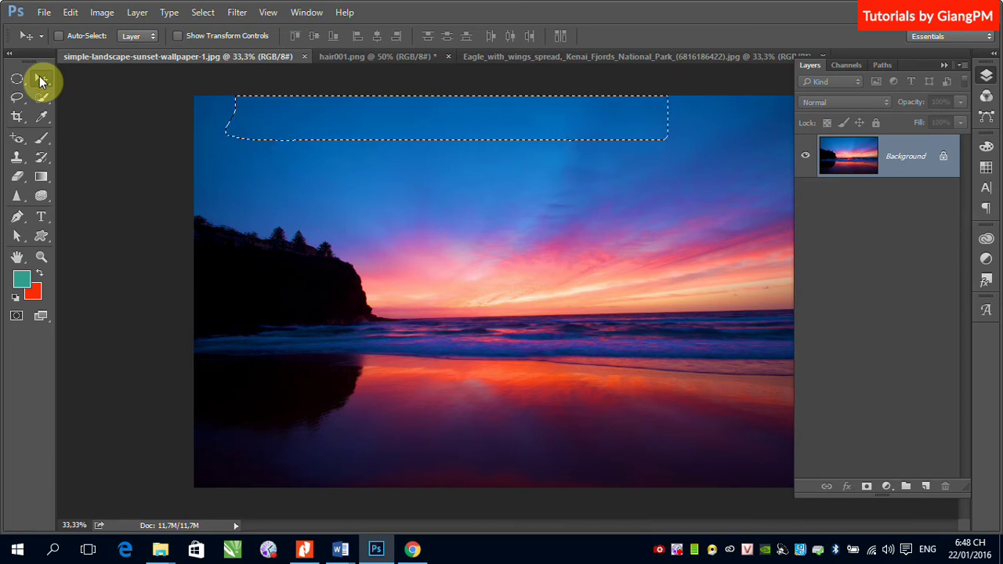
{"action": "key", "text": "ctrl+d"}
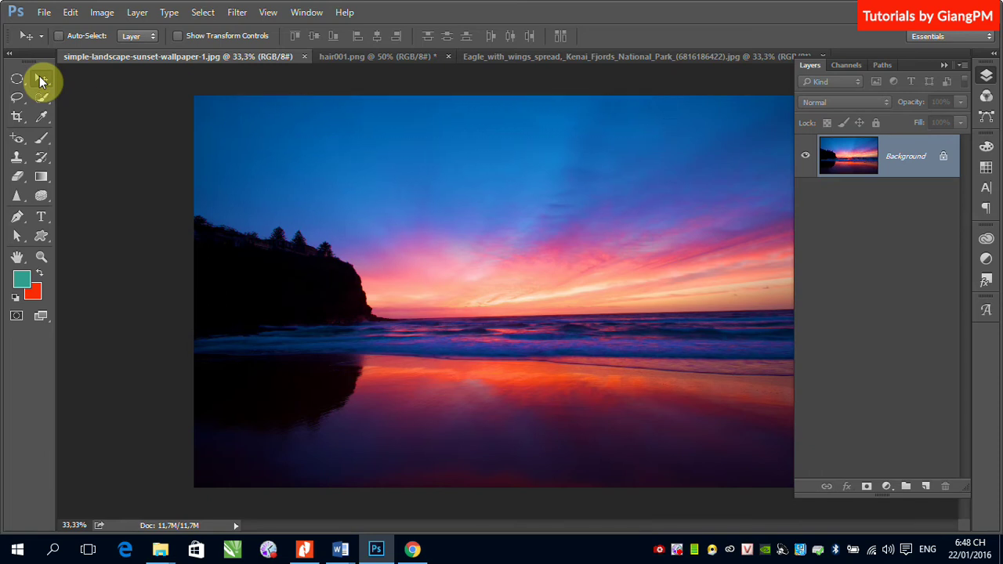
{"action": "left_click", "coordinate": [43, 13]}
{"action": "left_click", "coordinate": [65, 44]}
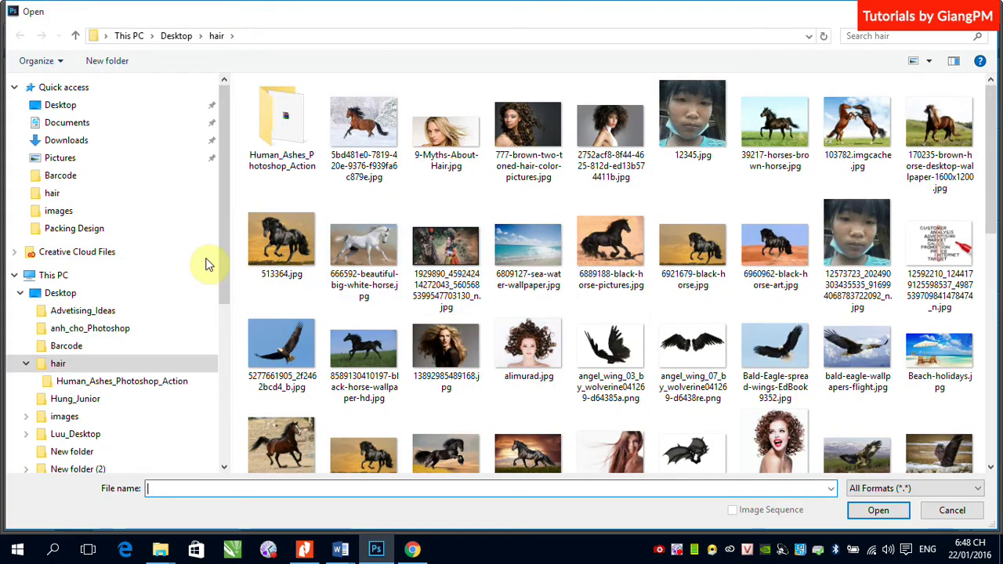
{"action": "left_click_drag", "start_coordinate": [226, 246], "coordinate": [226, 367]}
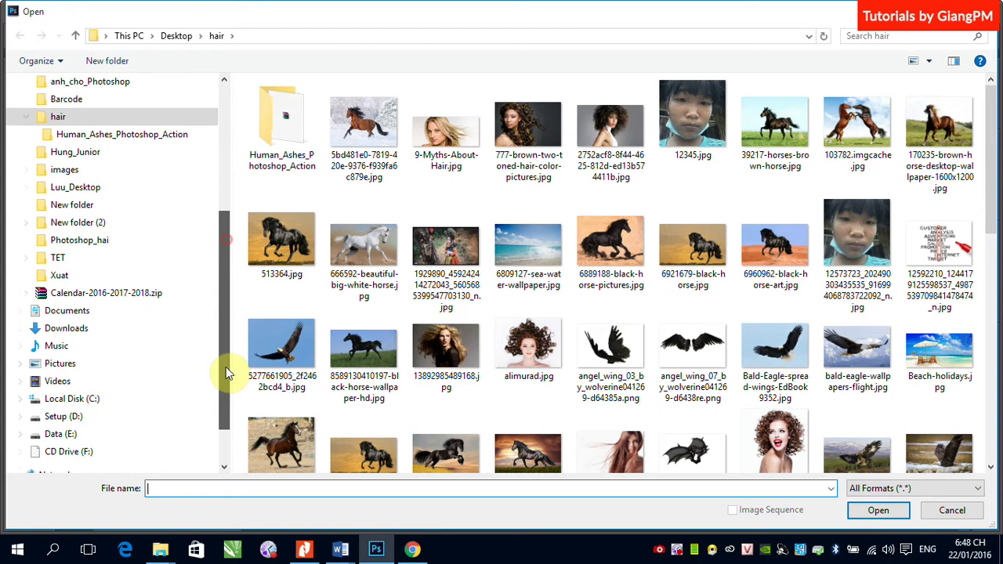
{"action": "left_click", "coordinate": [82, 417]}
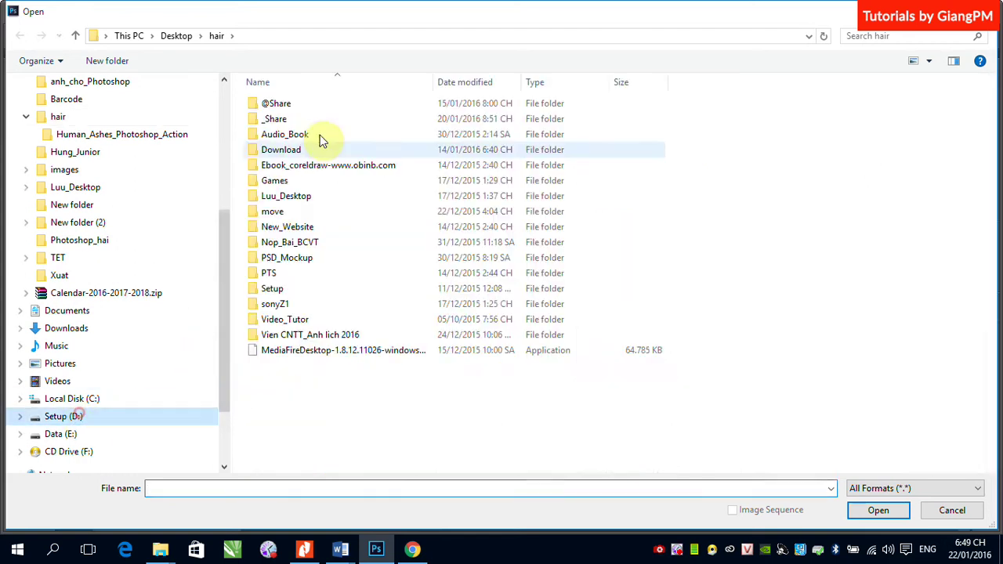
{"action": "left_click", "coordinate": [280, 119]}
{"action": "double_click", "coordinate": [279, 107]}
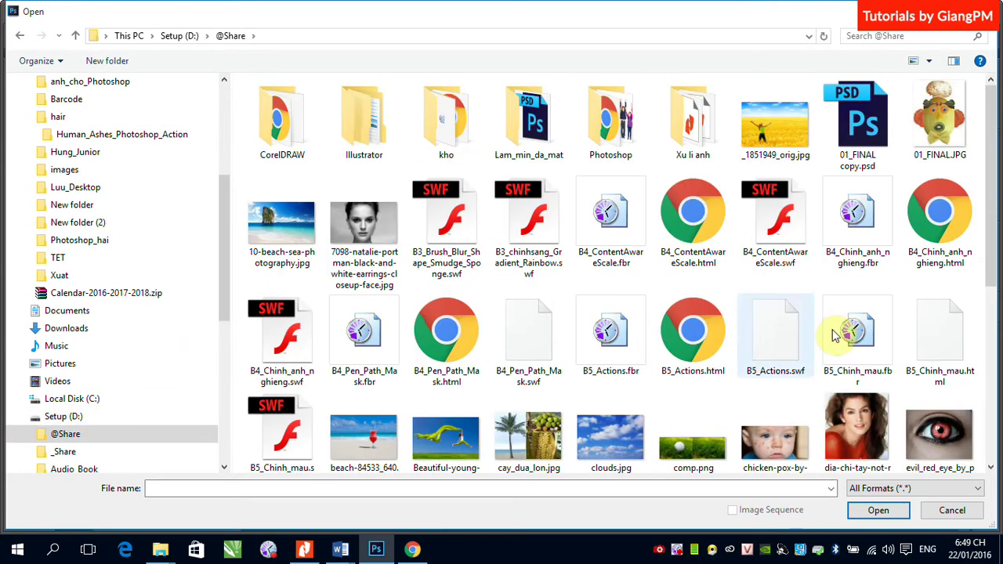
{"action": "scroll", "coordinate": [836, 325], "scroll_direction": "down", "scroll_amount": 5}
{"action": "left_click", "coordinate": [853, 184]}
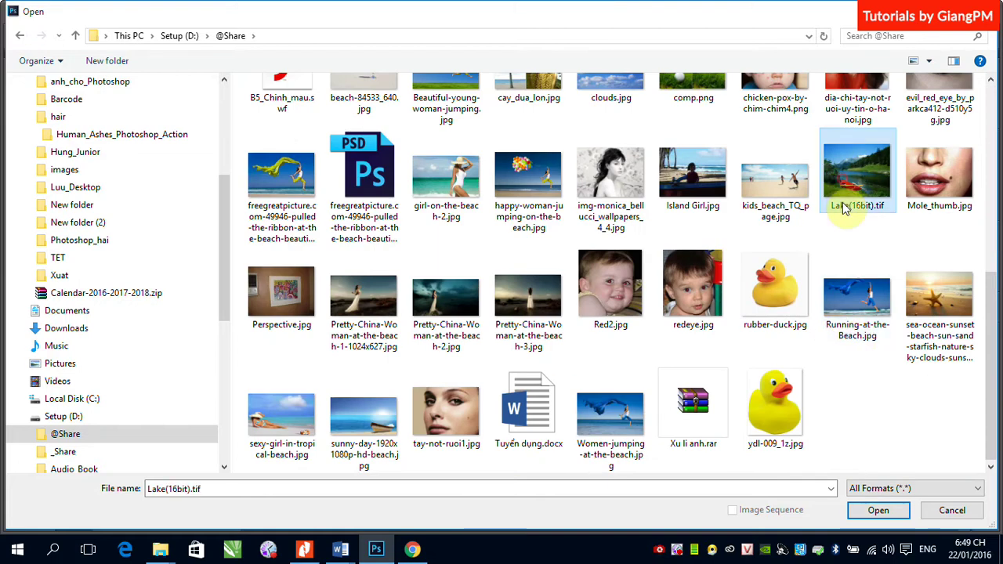
{"action": "left_click", "coordinate": [879, 510]}
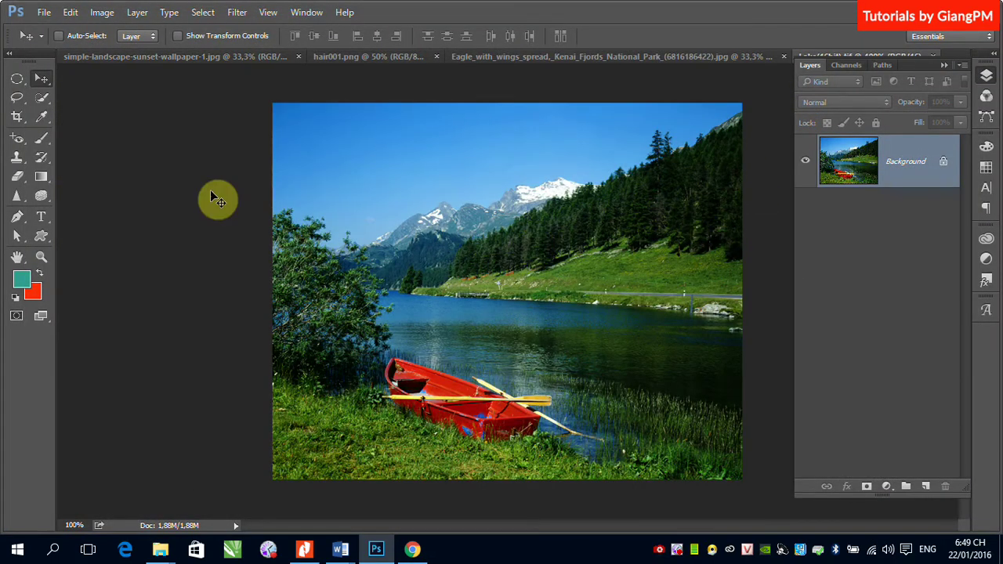
Try Selective Color on the lake photo's Reds with Cyan +100%, Cyan -30% and Magenta -81%, reset it, and try Magenta -67%.
{"action": "left_click", "coordinate": [102, 17]}
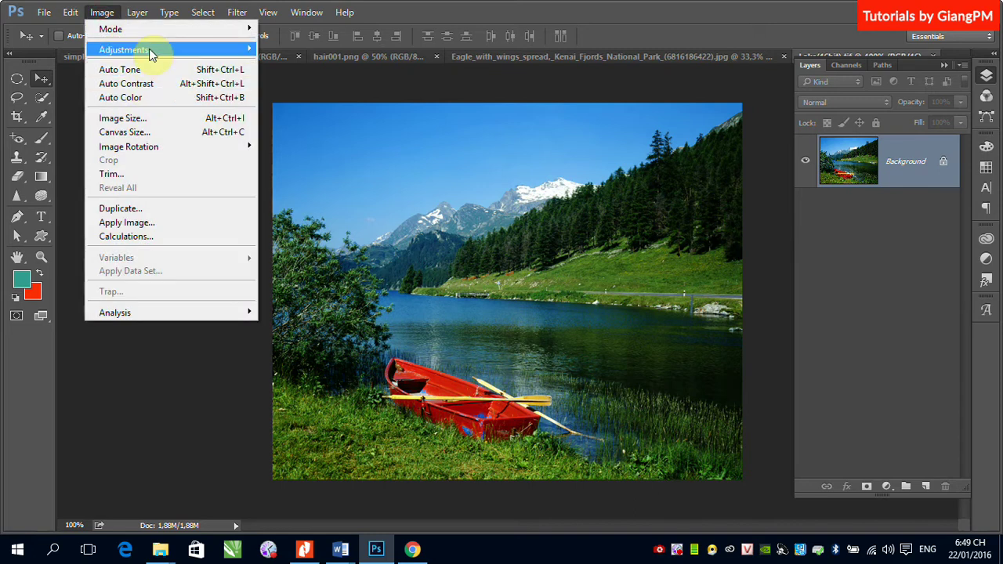
{"action": "mouse_move", "coordinate": [151, 52]}
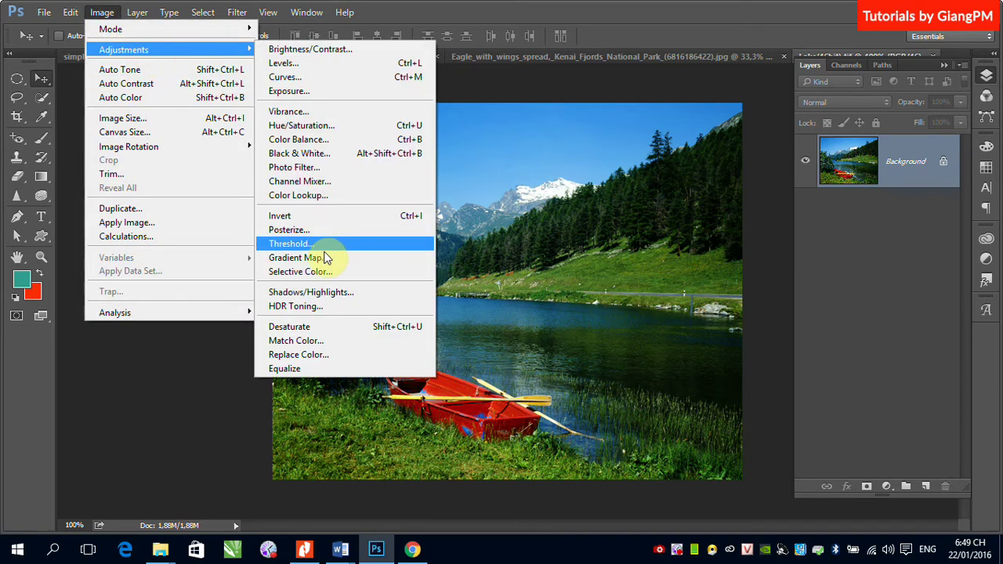
{"action": "left_click", "coordinate": [330, 273]}
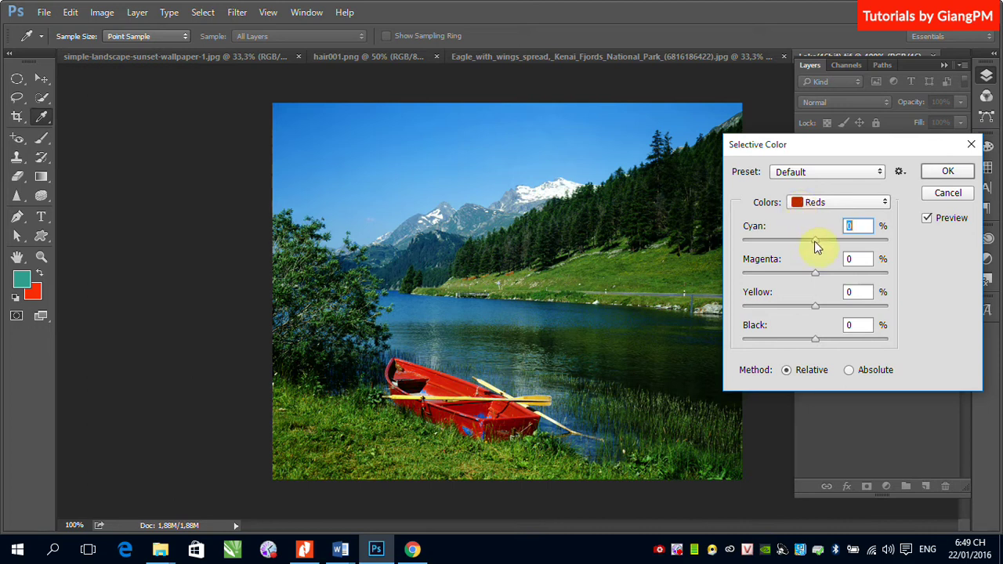
{"action": "left_click_drag", "start_coordinate": [815, 240], "coordinate": [889, 241]}
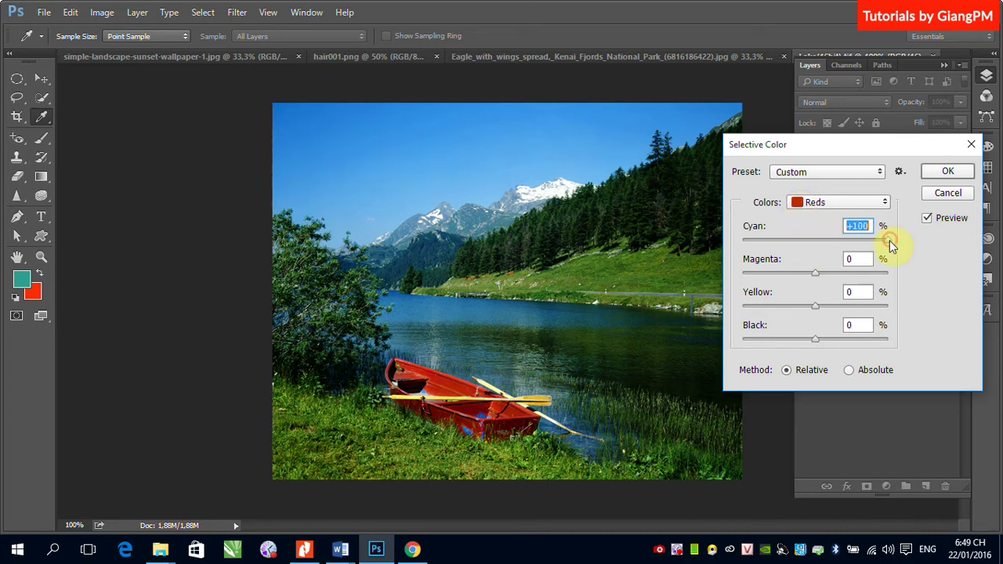
{"action": "left_click_drag", "start_coordinate": [888, 242], "coordinate": [756, 280]}
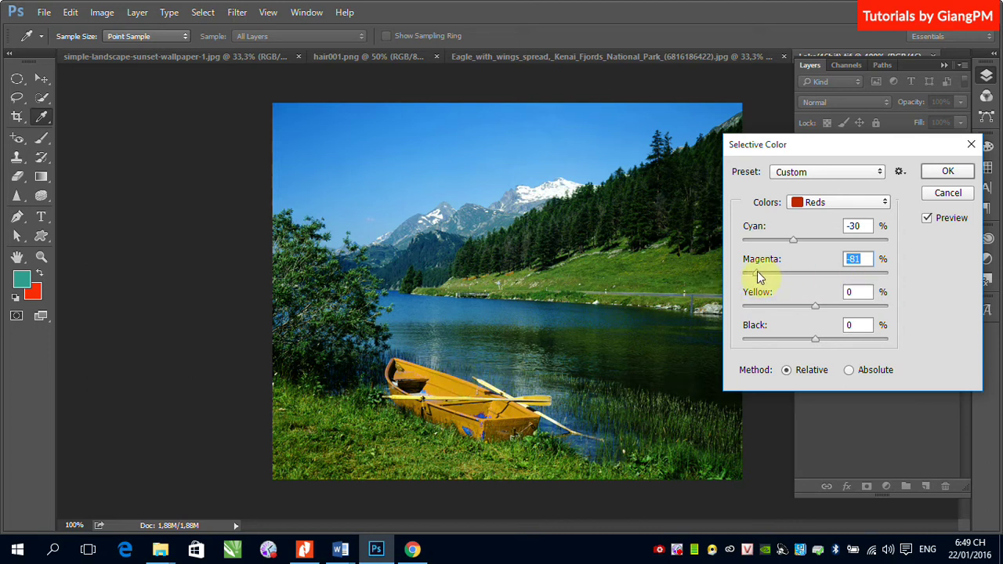
{"action": "left_click", "coordinate": [948, 193], "text": "alt"}
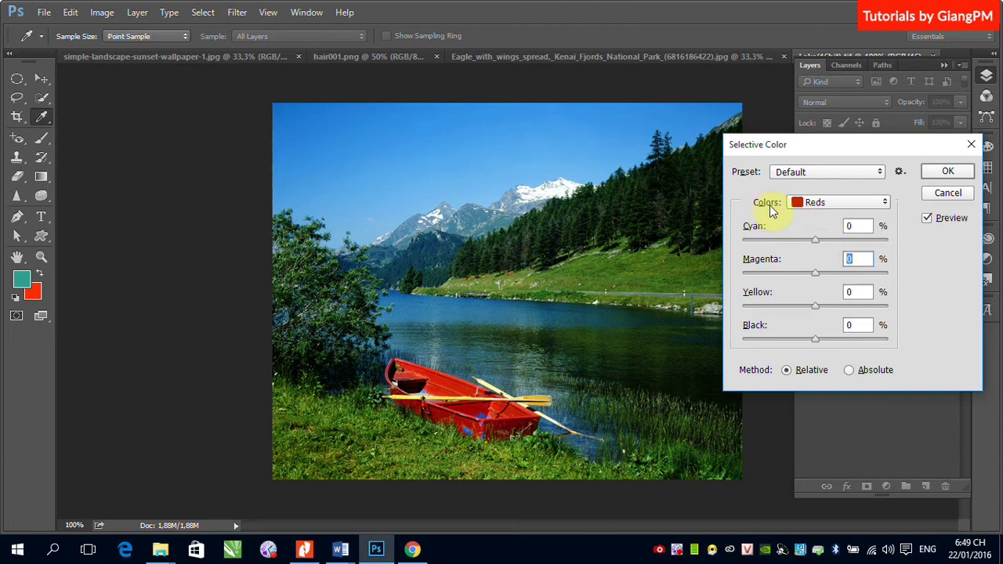
{"action": "left_click", "coordinate": [814, 276]}
{"action": "left_click_drag", "start_coordinate": [814, 275], "coordinate": [768, 275]}
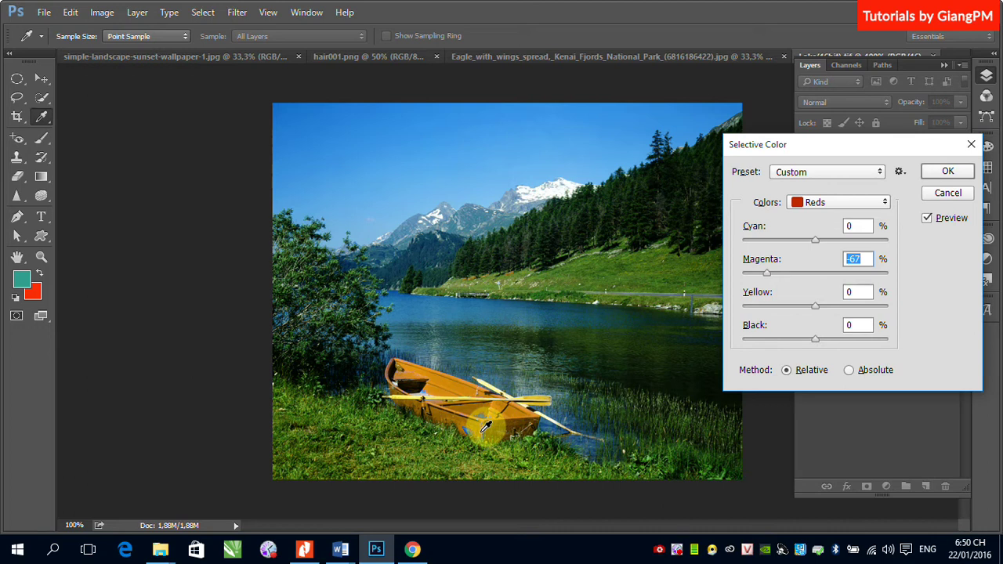
Try the Cyans with Magenta +100%, Cyan -72% and Yellow +1%, and cancel the Selective Color adjustment.
{"action": "left_click", "coordinate": [885, 201]}
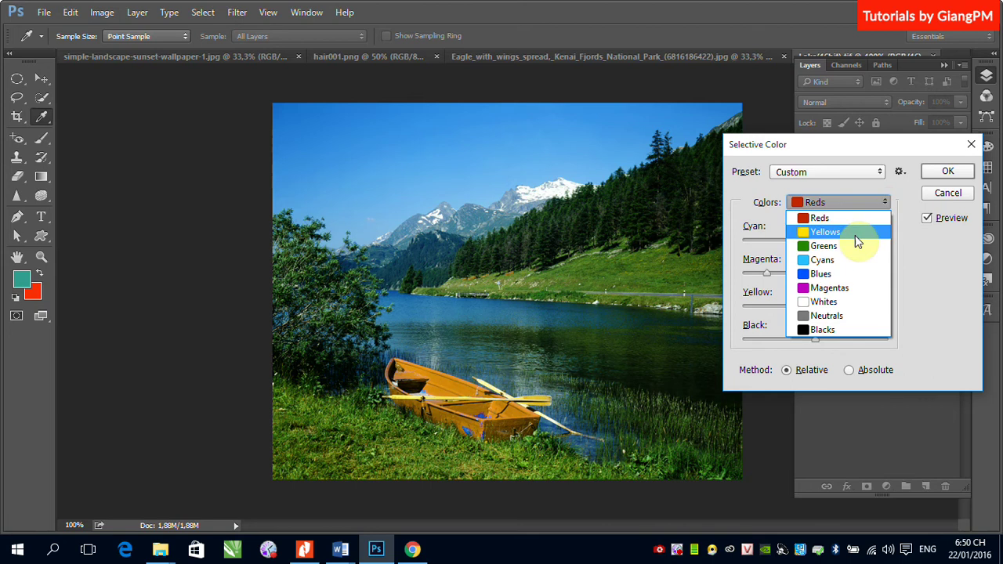
{"action": "left_click", "coordinate": [820, 261]}
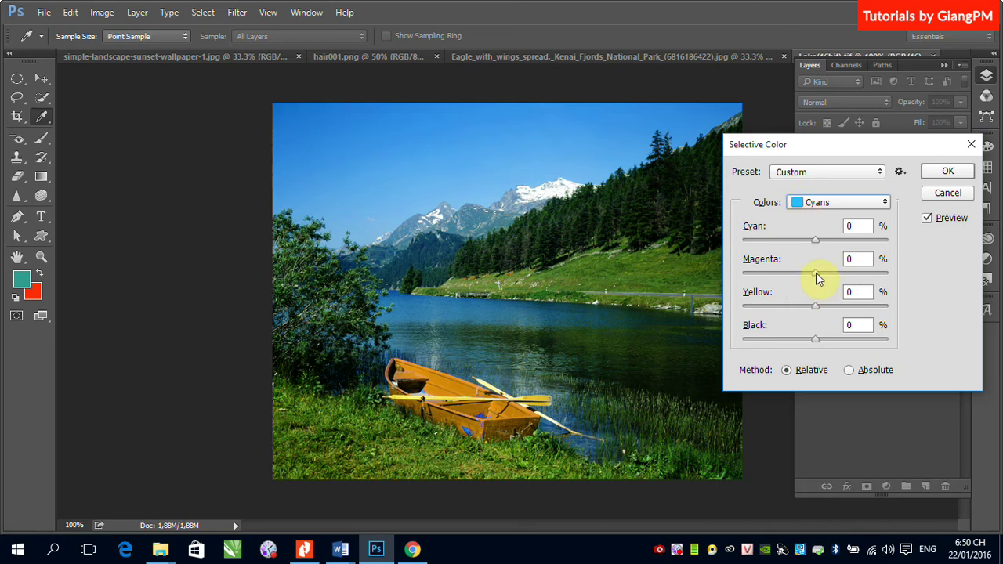
{"action": "left_click_drag", "start_coordinate": [816, 272], "coordinate": [905, 276]}
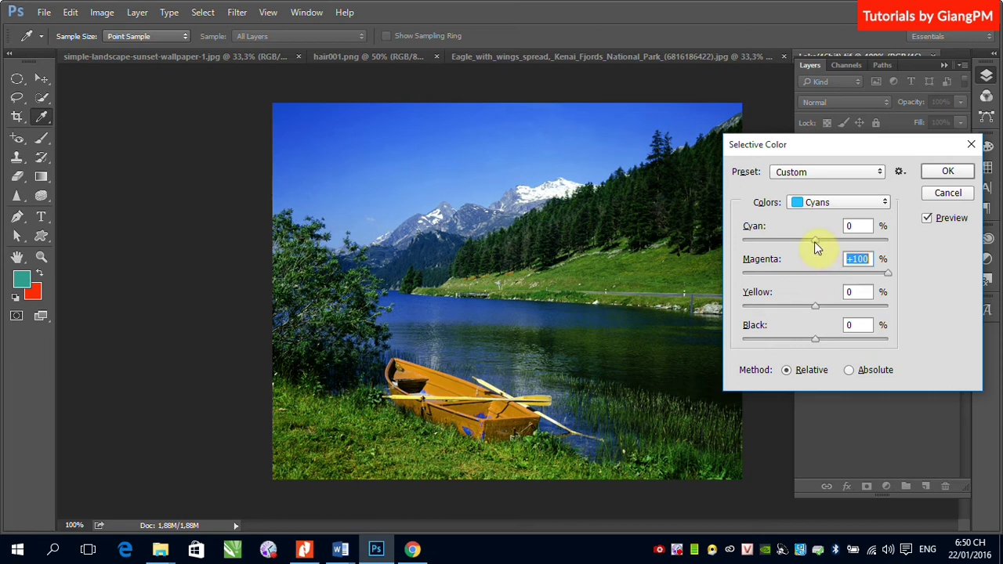
{"action": "left_click_drag", "start_coordinate": [814, 241], "coordinate": [762, 242]}
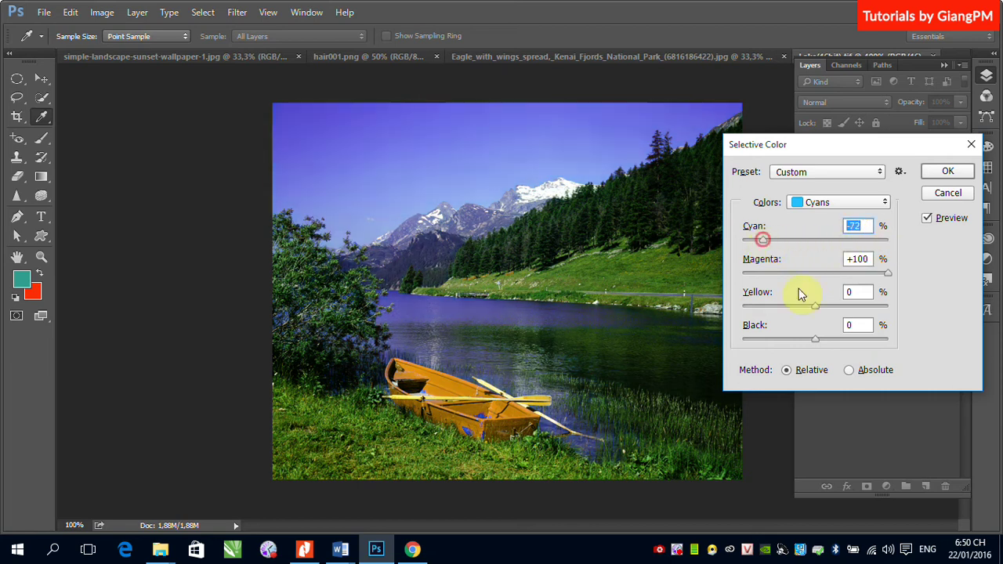
{"action": "mouse_move", "coordinate": [815, 306]}
{"action": "left_mouse_down"}
{"action": "mouse_move", "coordinate": [752, 308]}
{"action": "mouse_move", "coordinate": [854, 308]}
{"action": "mouse_move", "coordinate": [834, 308]}
{"action": "left_mouse_up"}
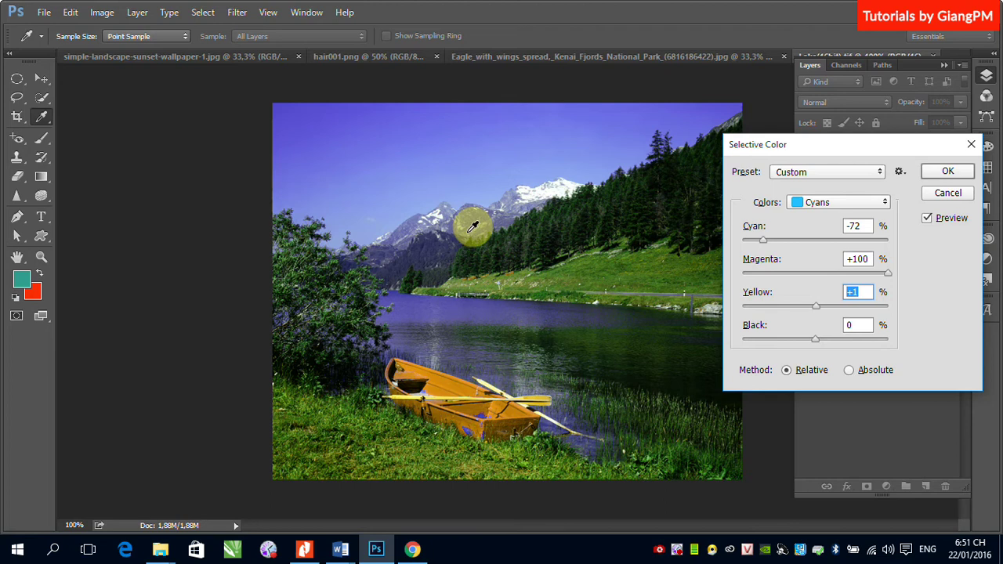
{"action": "left_click", "coordinate": [951, 195]}
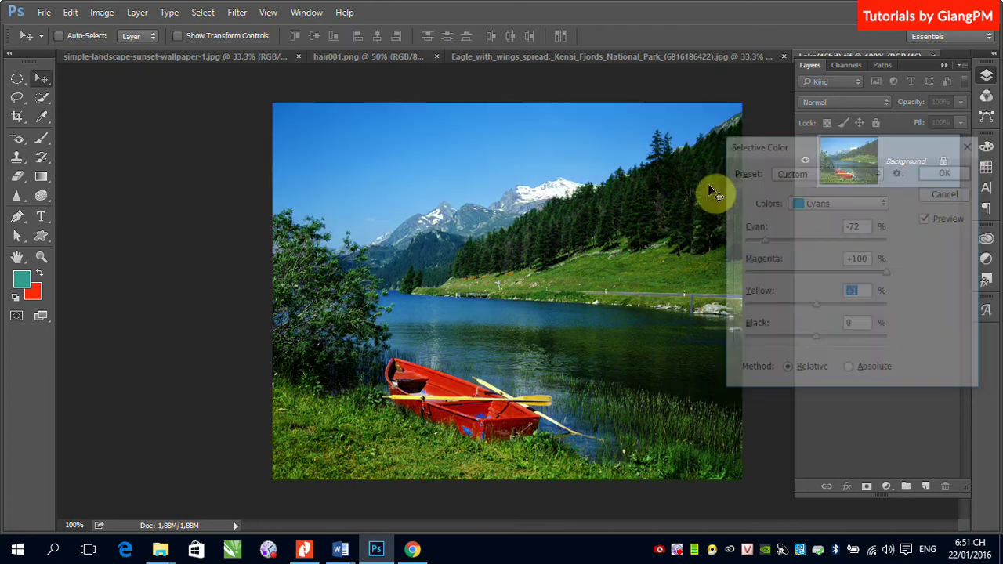
Start Replace Color on the lake photo, compare the Image and Selection previews, and set Fuzziness to 9.
{"action": "left_click", "coordinate": [102, 12]}
{"action": "mouse_move", "coordinate": [110, 49]}
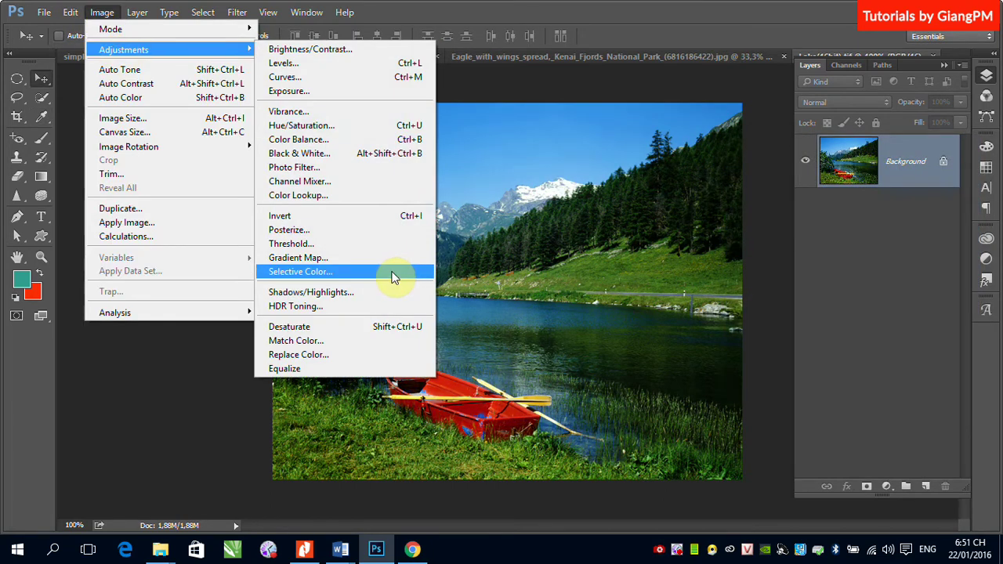
{"action": "left_click", "coordinate": [337, 361]}
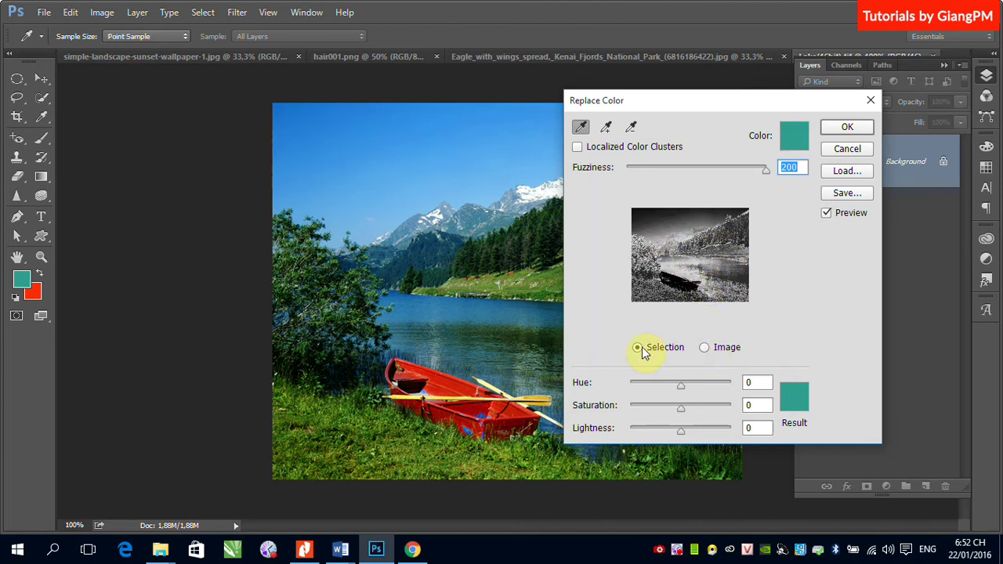
{"action": "left_click", "coordinate": [705, 348]}
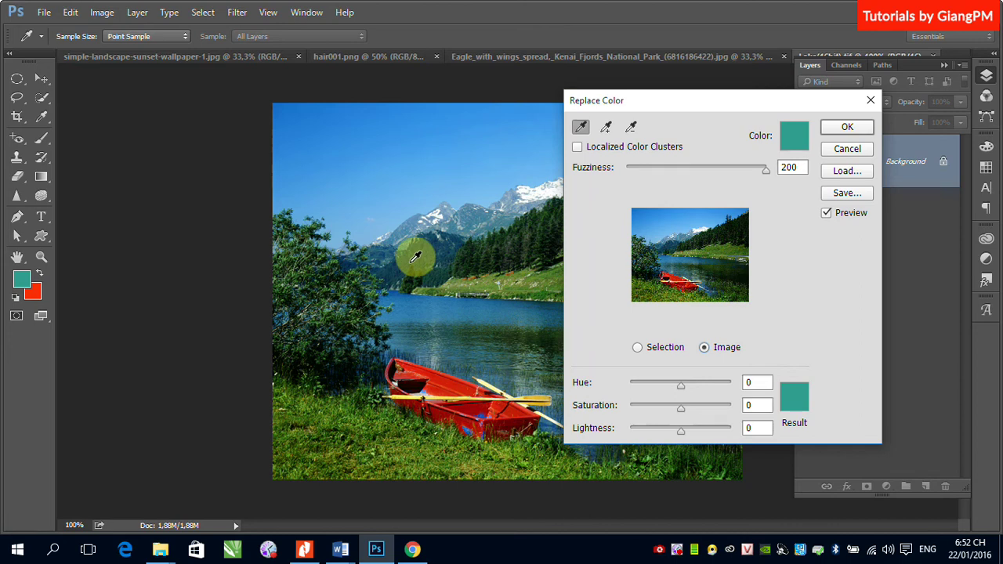
{"action": "left_click", "coordinate": [638, 348]}
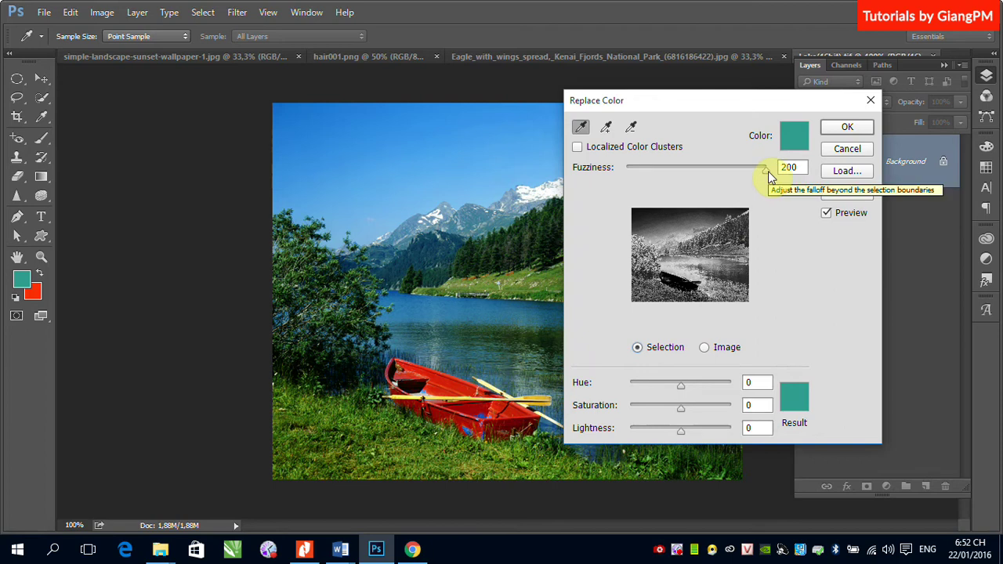
{"action": "left_click_drag", "start_coordinate": [769, 171], "coordinate": [633, 178]}
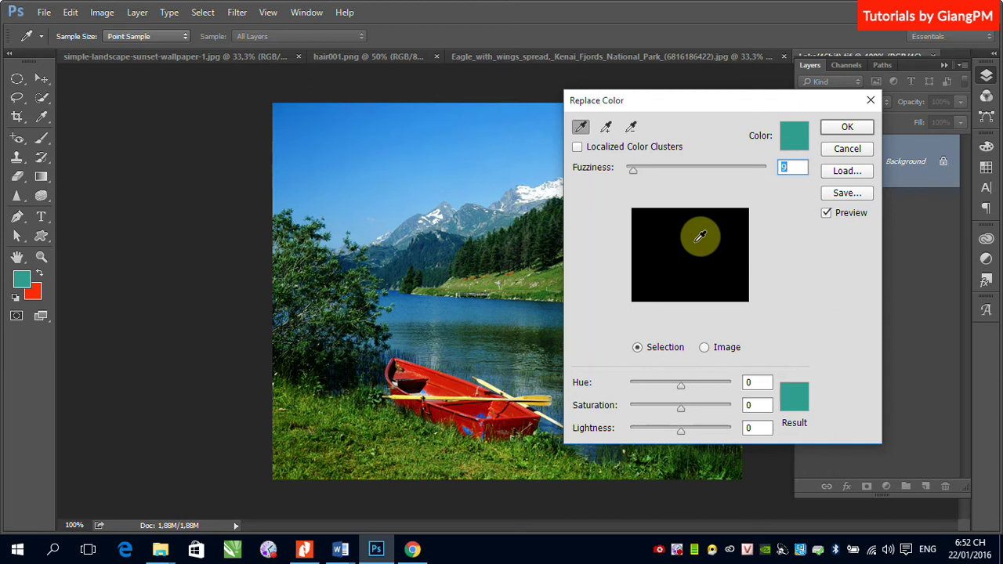
Sample the boat's red as the colour to replace and add more of its red shades to the sample.
{"action": "left_click", "coordinate": [453, 377]}
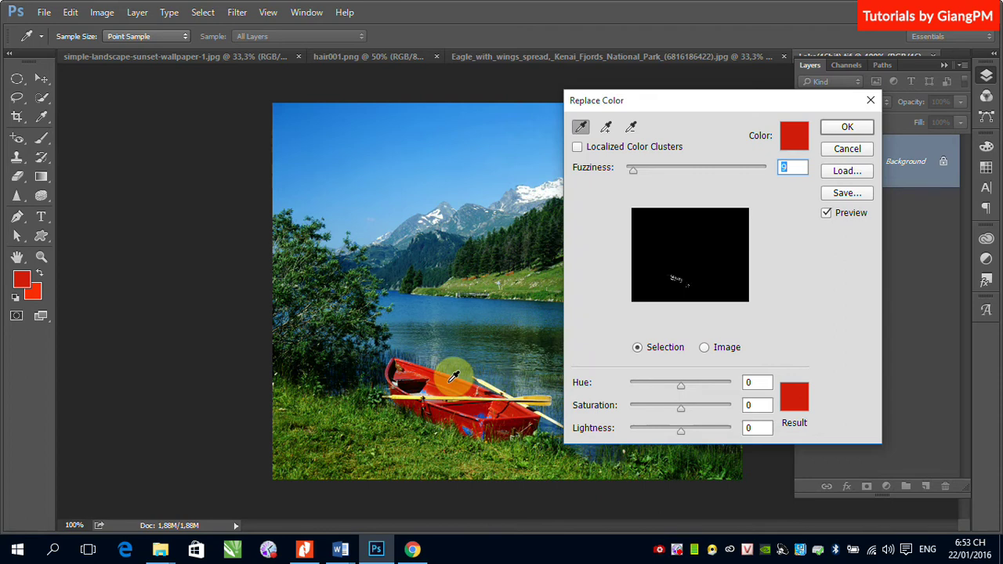
{"action": "left_click", "coordinate": [607, 129]}
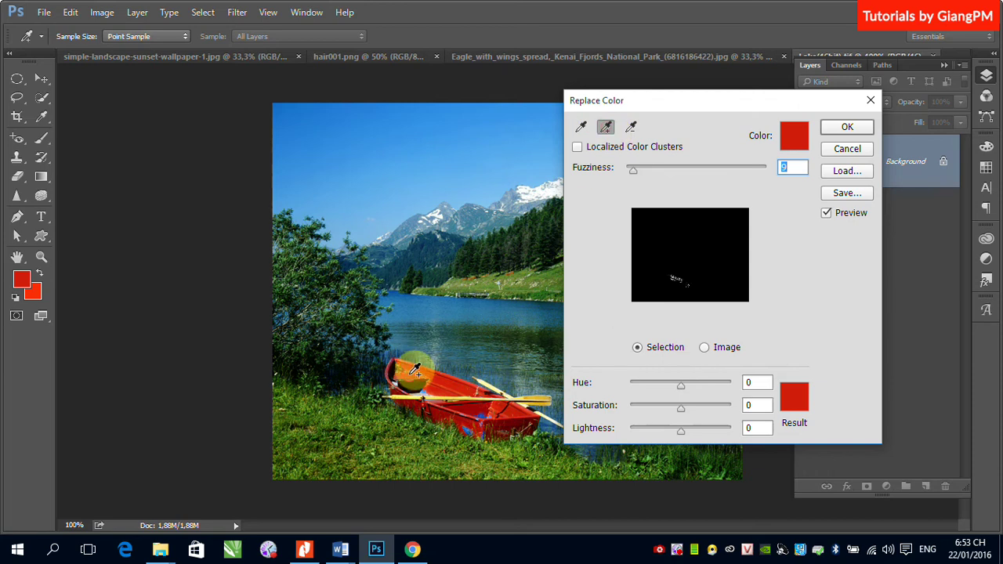
{"action": "mouse_move", "coordinate": [440, 410]}
{"action": "left_mouse_down"}
{"action": "mouse_move", "coordinate": [490, 433]}
{"action": "mouse_move", "coordinate": [527, 415]}
{"action": "left_mouse_up"}
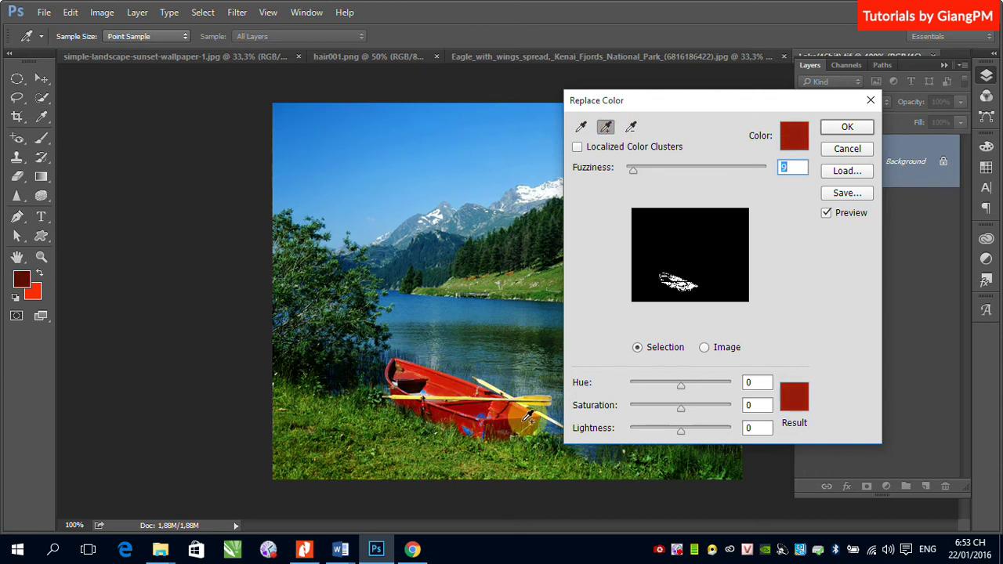
{"action": "left_click", "coordinate": [528, 421]}
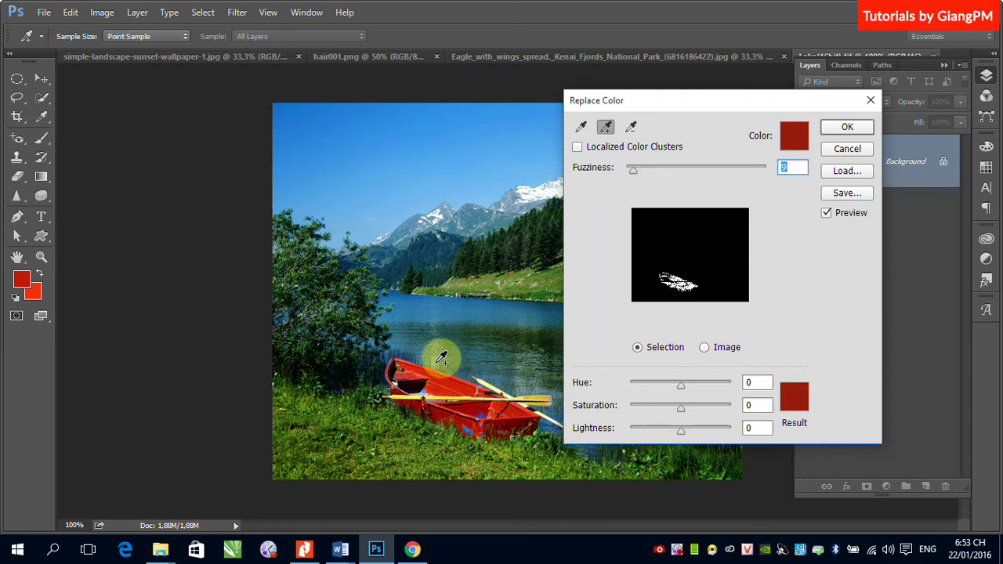
{"action": "left_click", "coordinate": [383, 368]}
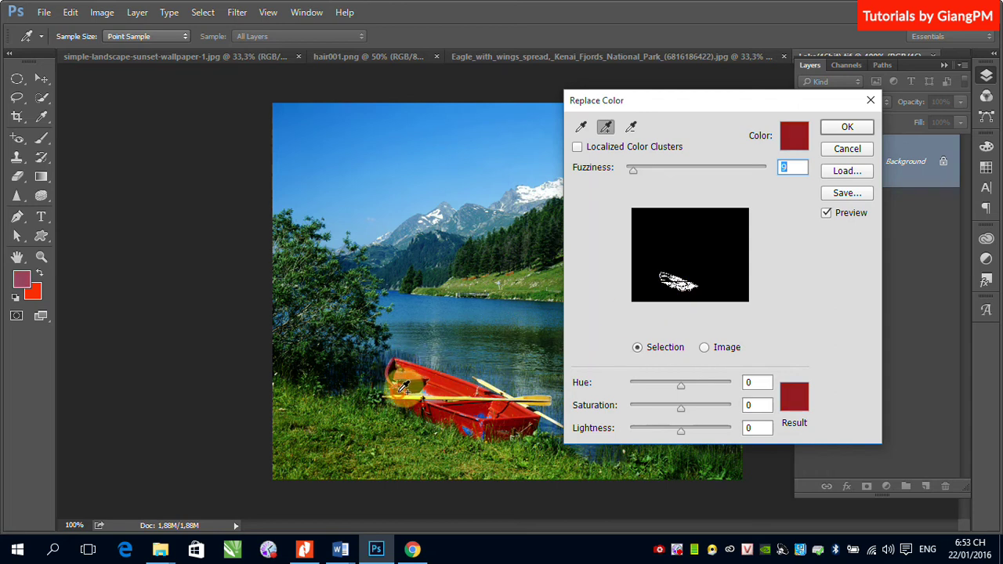
{"action": "left_click", "coordinate": [475, 418]}
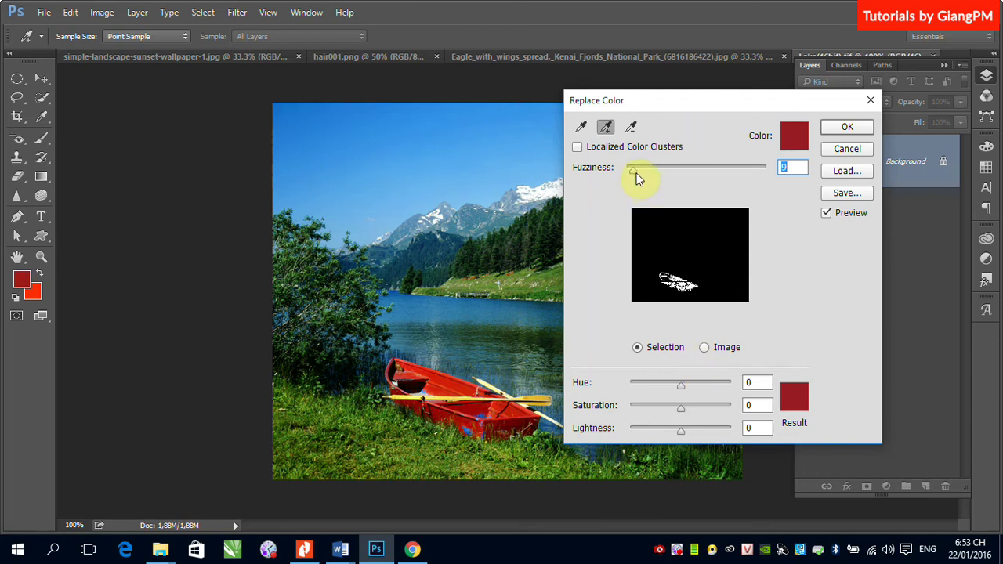
Set the Replace Color Fuzziness to 27 and shift the boat's Hue to +62.
{"action": "left_click_drag", "start_coordinate": [637, 174], "coordinate": [651, 174]}
{"action": "mouse_move", "coordinate": [651, 170]}
{"action": "left_mouse_down"}
{"action": "mouse_move", "coordinate": [687, 173]}
{"action": "mouse_move", "coordinate": [636, 173]}
{"action": "mouse_move", "coordinate": [645, 170]}
{"action": "left_mouse_up"}
{"action": "mouse_move", "coordinate": [679, 385]}
{"action": "left_mouse_down"}
{"action": "mouse_move", "coordinate": [708, 387]}
{"action": "mouse_move", "coordinate": [697, 387]}
{"action": "left_mouse_up"}
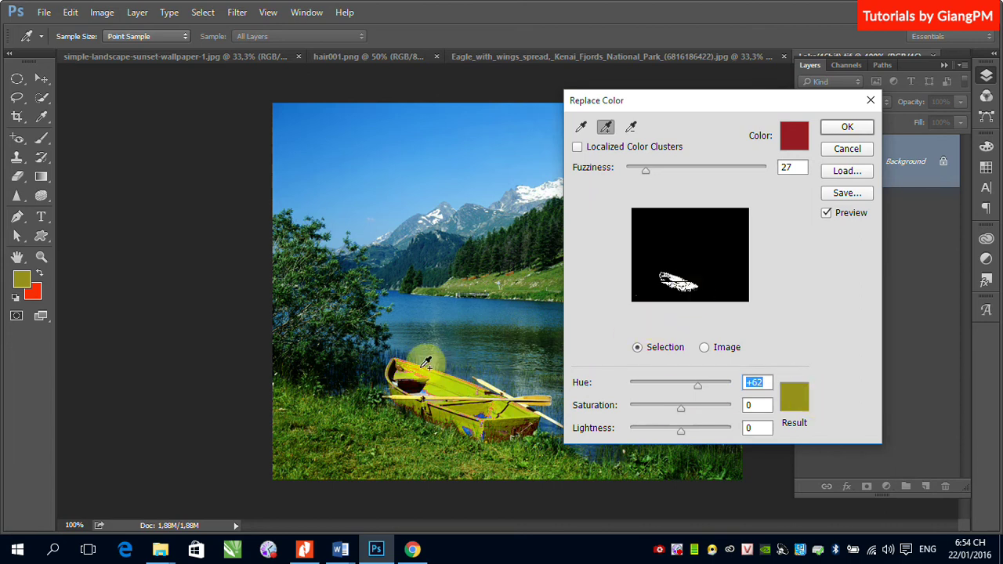
Add further boat shades to the sample, try Fuzziness 144, and cancel the Replace Color adjustment.
{"action": "left_click_drag", "start_coordinate": [424, 373], "coordinate": [410, 361]}
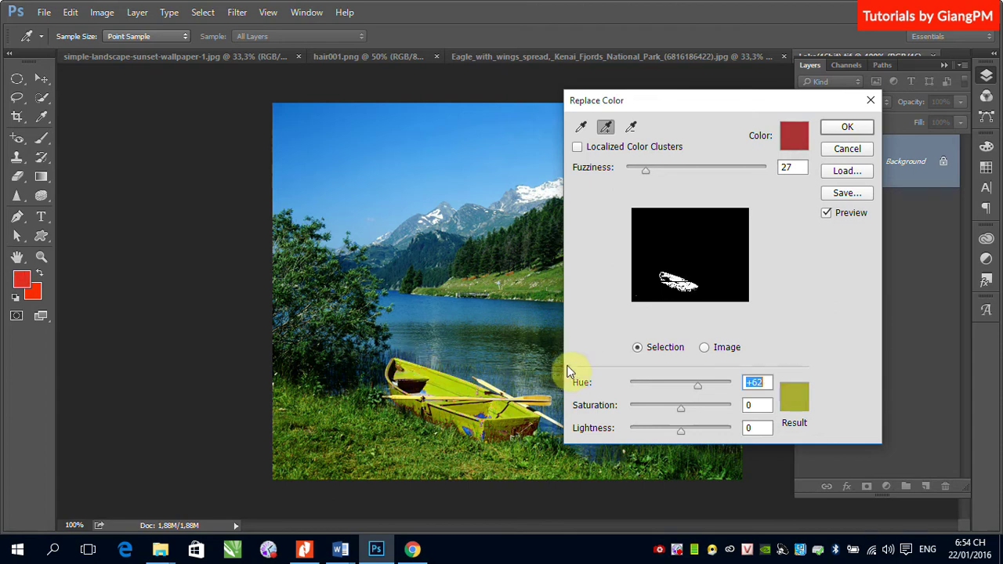
{"action": "left_click_drag", "start_coordinate": [649, 178], "coordinate": [729, 181]}
{"action": "left_click", "coordinate": [488, 376]}
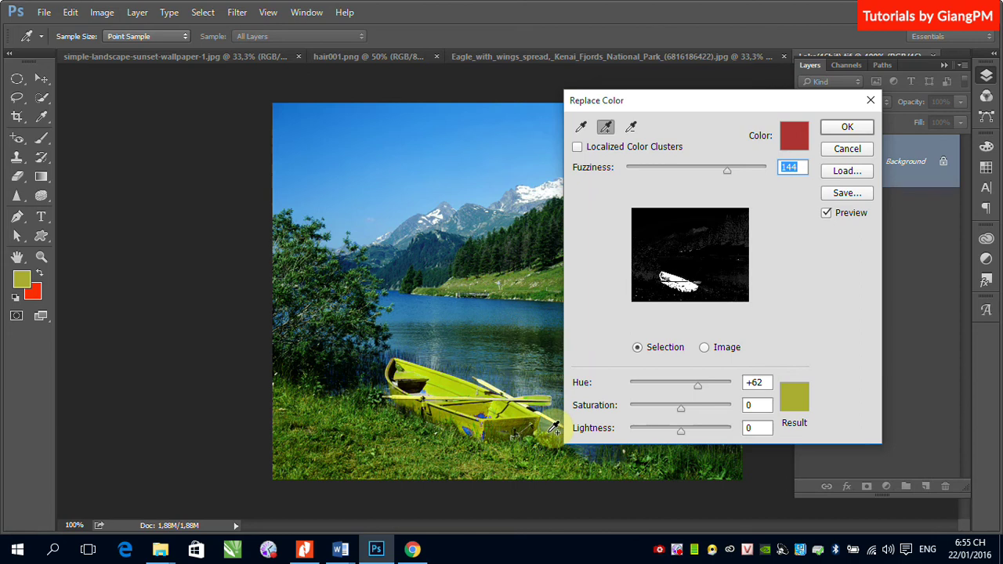
{"action": "left_click", "coordinate": [846, 151]}
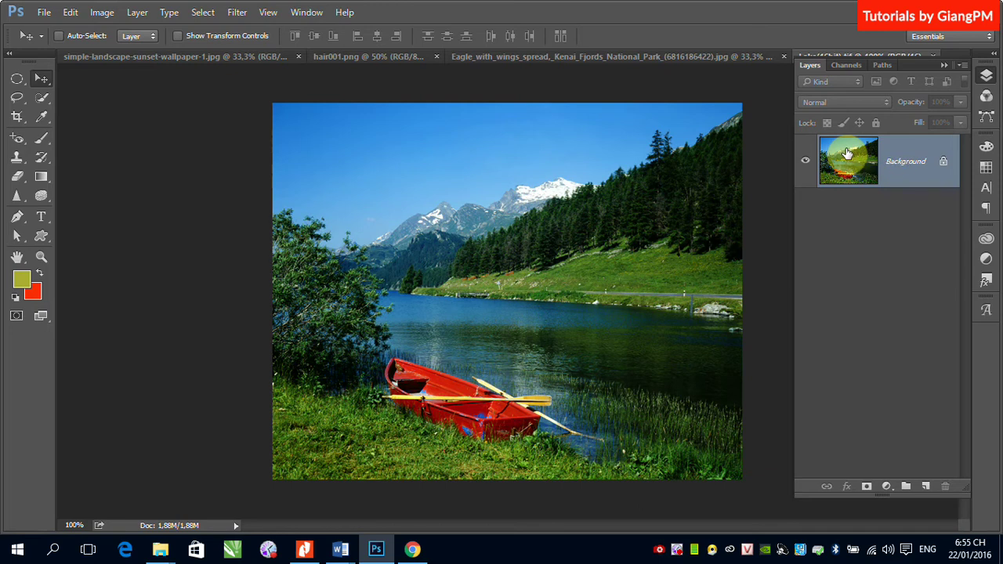
Try a tinted Black & White adjustment on the lake photo with tint Hue 145° and Saturation 58%, then 29%.
{"action": "left_click", "coordinate": [102, 14]}
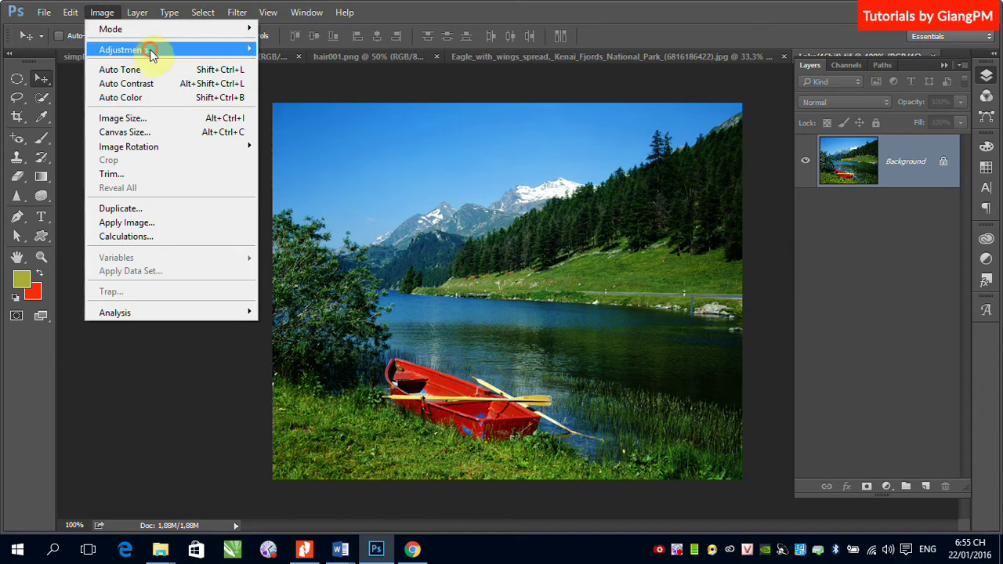
{"action": "mouse_move", "coordinate": [152, 53]}
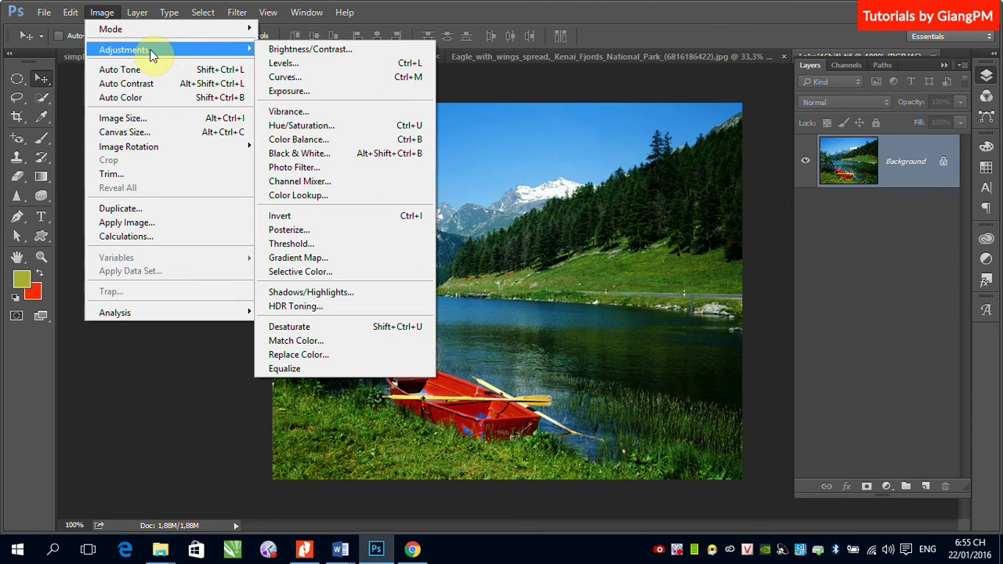
{"action": "left_click", "coordinate": [331, 155]}
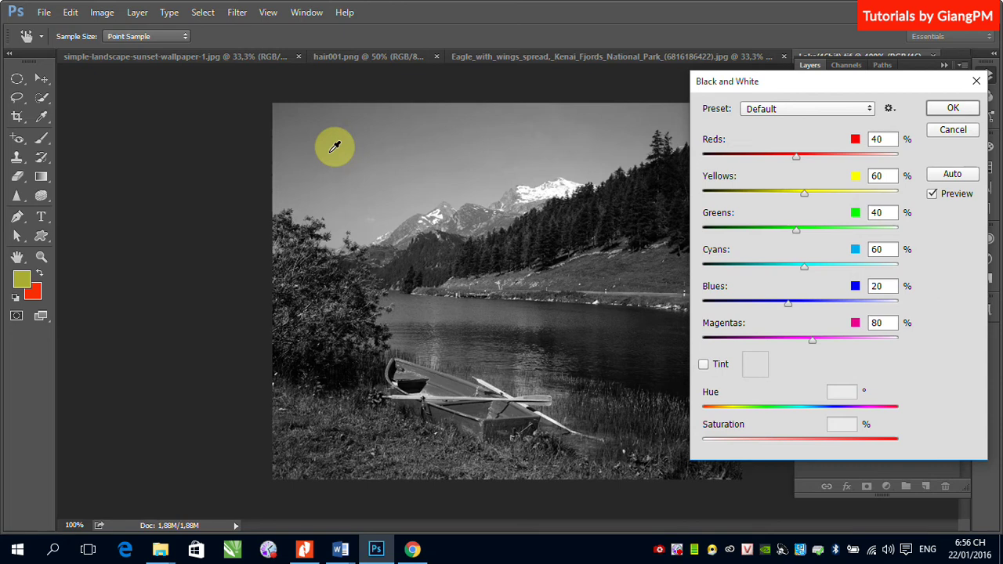
{"action": "left_click", "coordinate": [705, 365]}
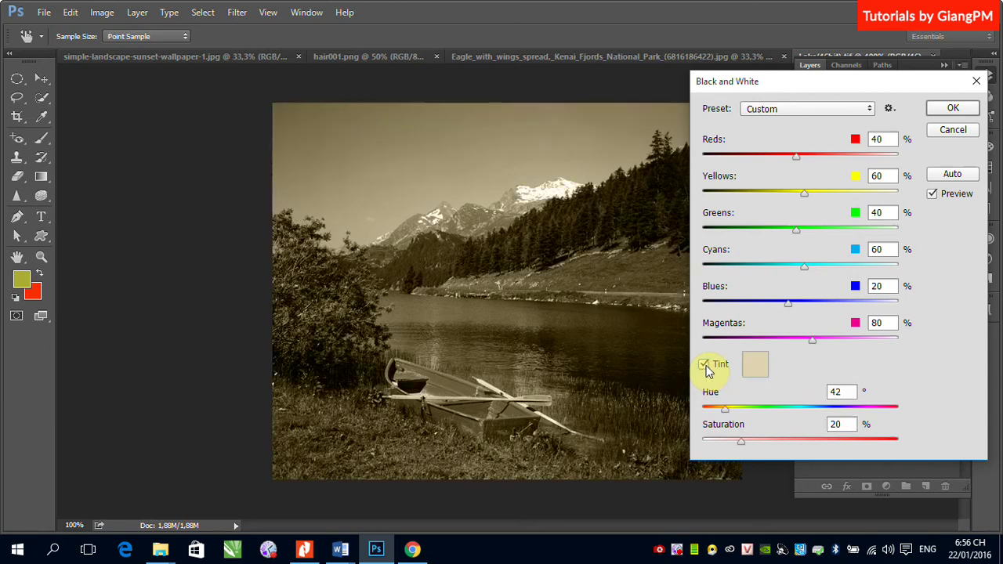
{"action": "mouse_move", "coordinate": [865, 88]}
{"action": "left_mouse_down"}
{"action": "mouse_move", "coordinate": [877, 99]}
{"action": "mouse_move", "coordinate": [860, 104]}
{"action": "left_mouse_up"}
{"action": "left_click", "coordinate": [859, 98]}
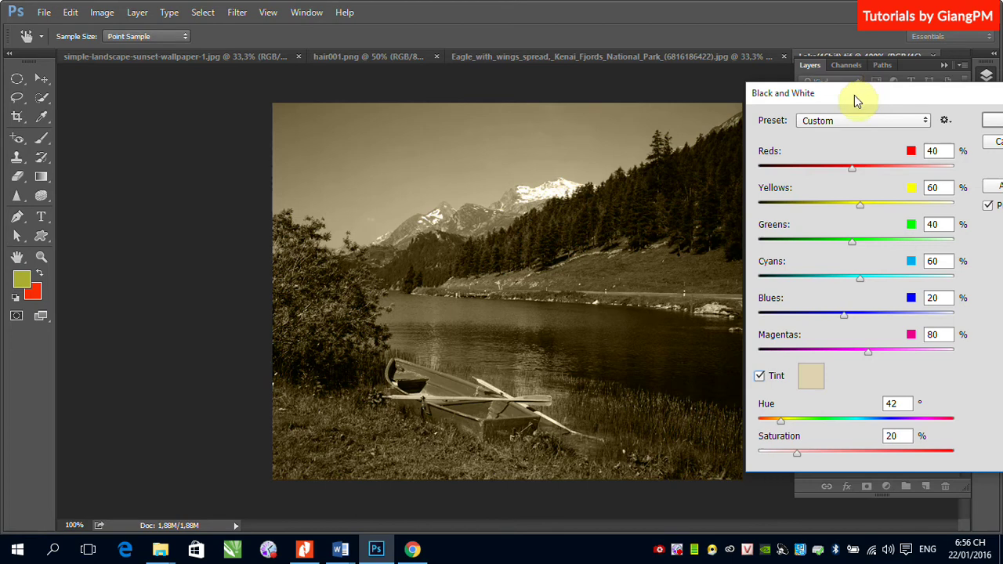
{"action": "left_click_drag", "start_coordinate": [854, 95], "coordinate": [774, 105]}
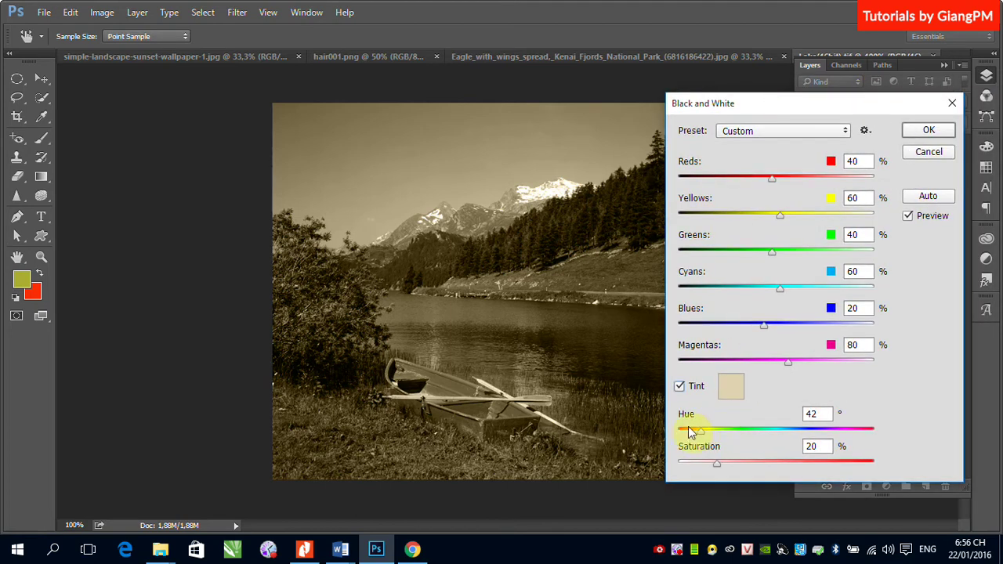
{"action": "left_click_drag", "start_coordinate": [701, 432], "coordinate": [757, 437]}
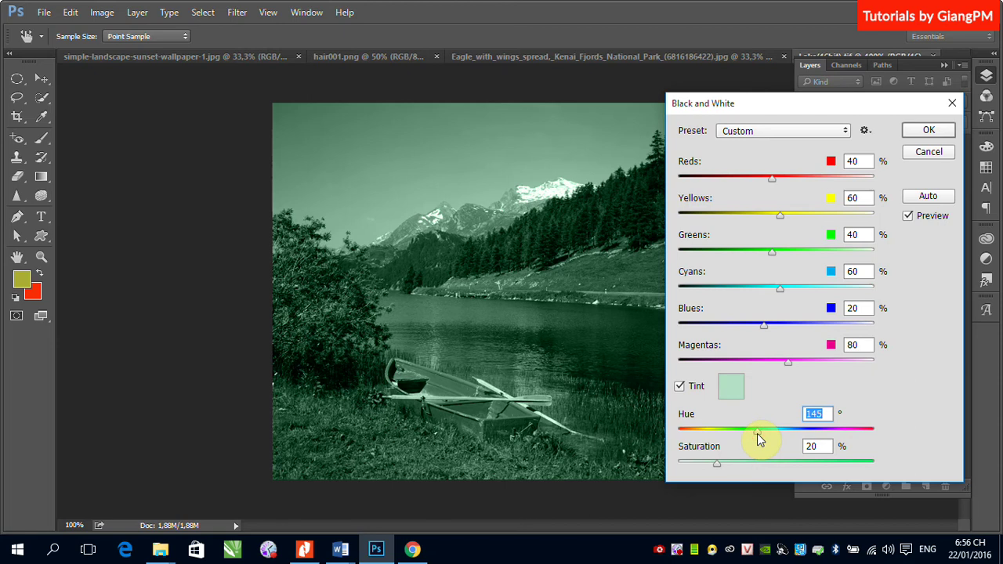
{"action": "left_click_drag", "start_coordinate": [716, 467], "coordinate": [792, 471]}
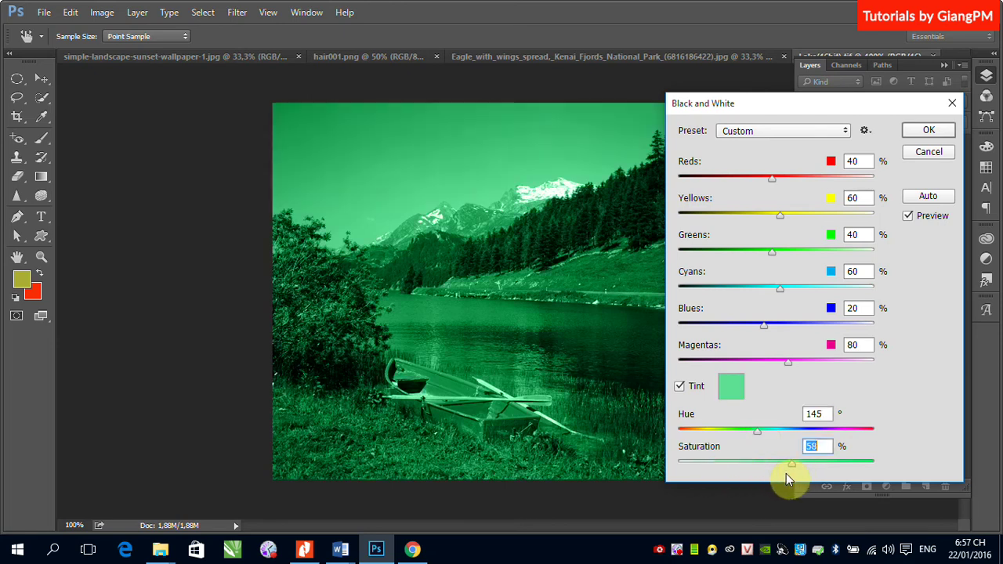
{"action": "left_click_drag", "start_coordinate": [790, 465], "coordinate": [734, 464]}
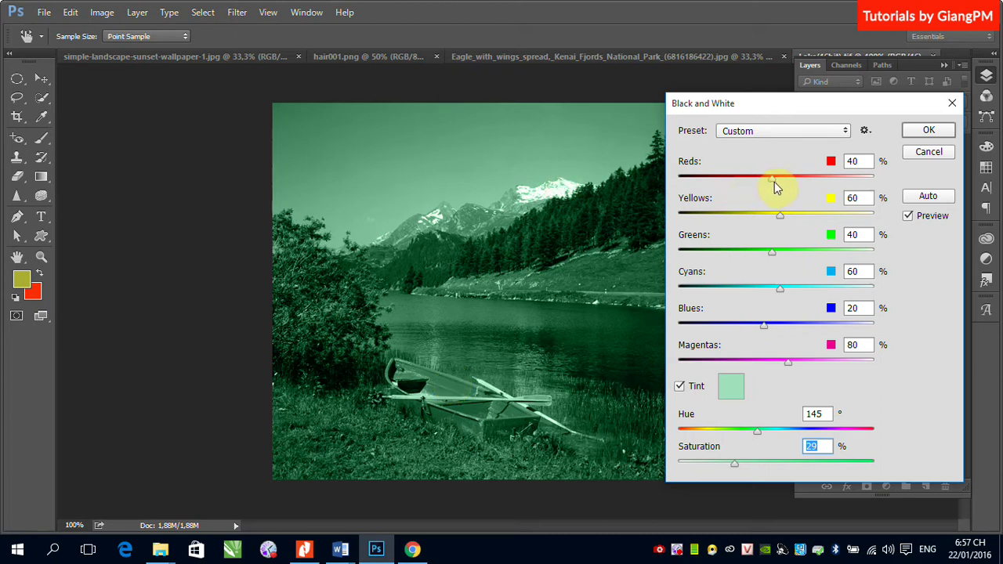
Try Reds at 169%, apply Black & White with Reds 53%, Greens 53% and Blues 195%, and undo it.
{"action": "left_click_drag", "start_coordinate": [774, 182], "coordinate": [823, 186]}
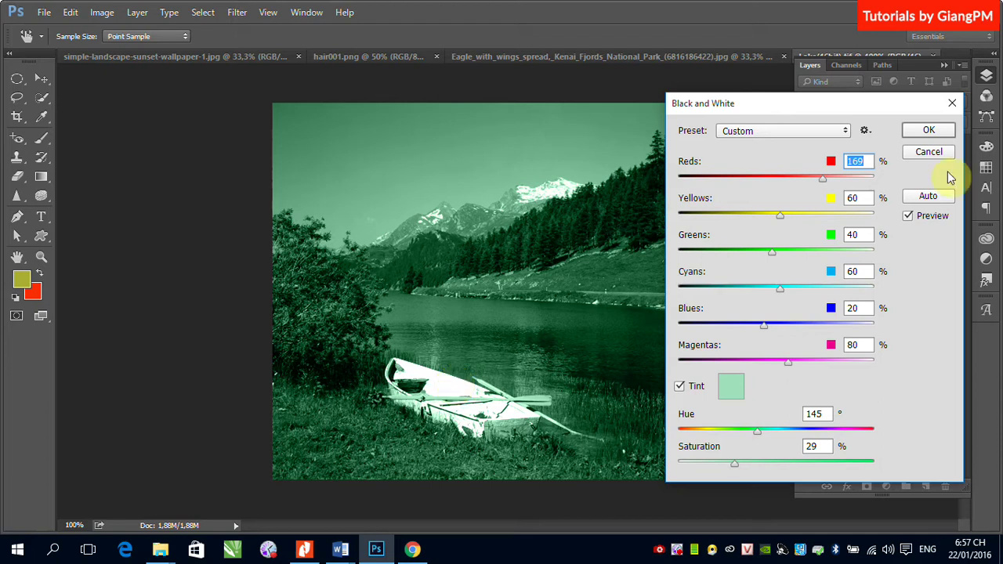
{"action": "left_click_drag", "start_coordinate": [822, 175], "coordinate": [778, 186]}
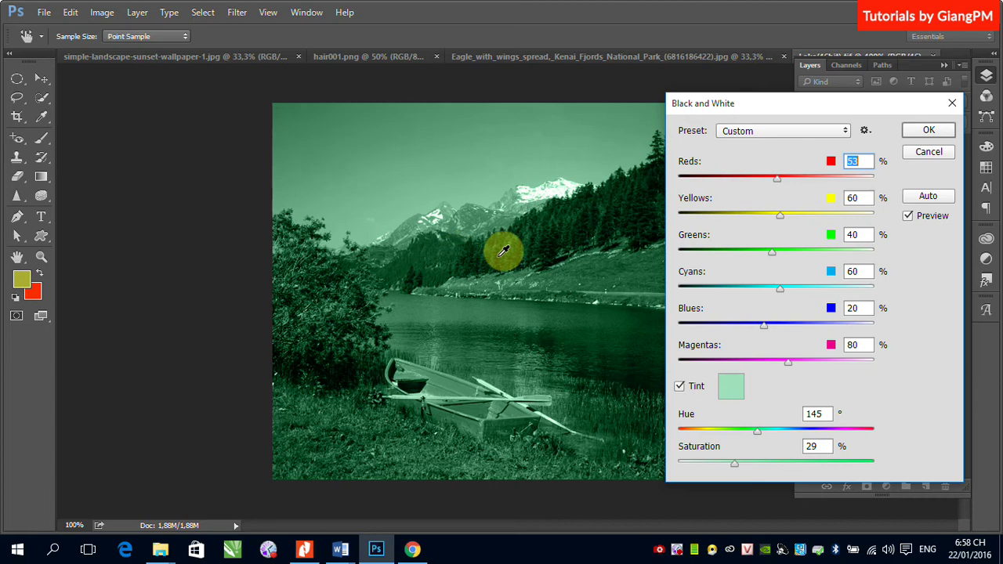
{"action": "mouse_move", "coordinate": [773, 254]}
{"action": "left_mouse_down"}
{"action": "mouse_move", "coordinate": [858, 257]}
{"action": "mouse_move", "coordinate": [733, 257]}
{"action": "mouse_move", "coordinate": [778, 261]}
{"action": "left_mouse_up"}
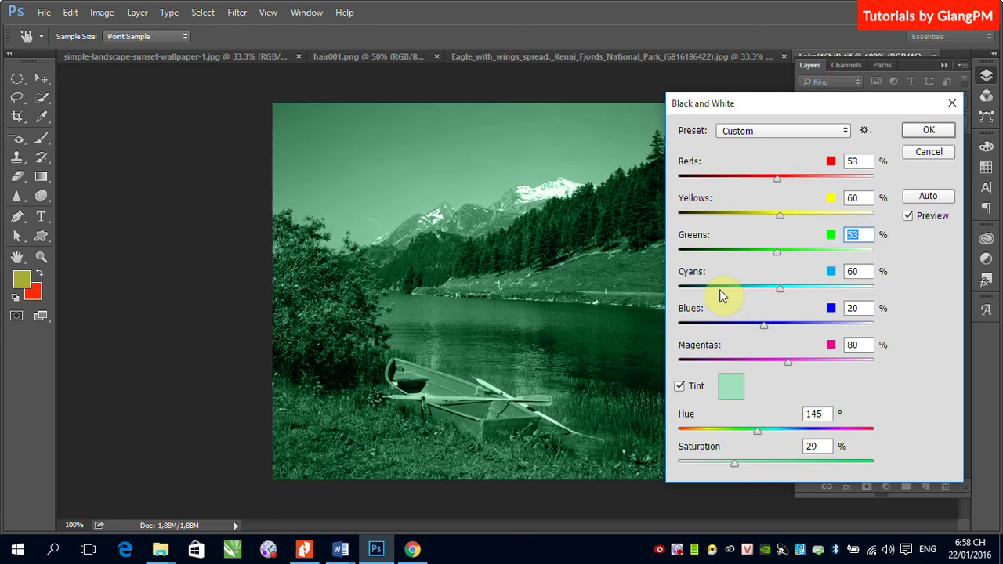
{"action": "left_click_drag", "start_coordinate": [763, 327], "coordinate": [833, 329]}
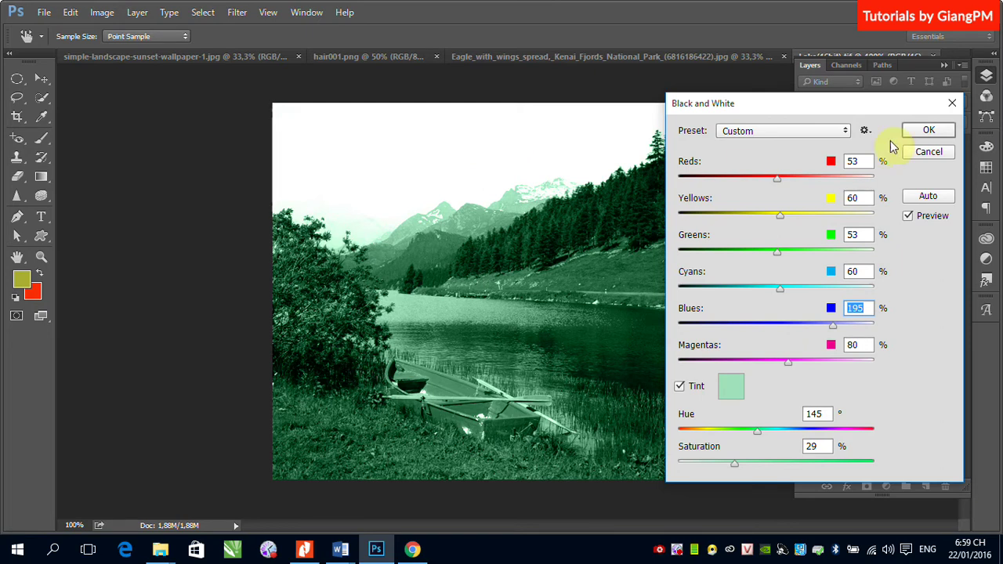
{"action": "left_click", "coordinate": [918, 130]}
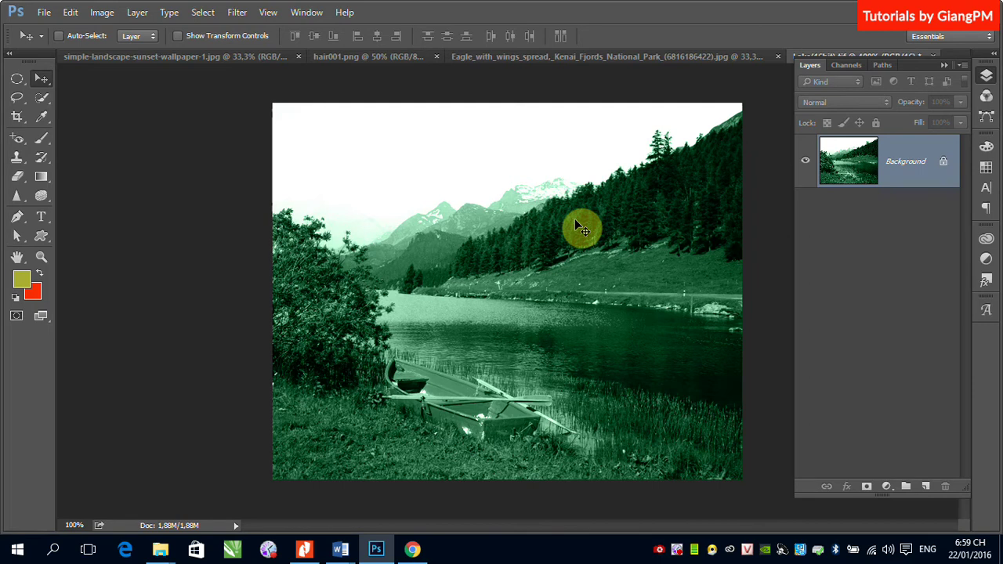
{"action": "key", "text": "ctrl+z"}
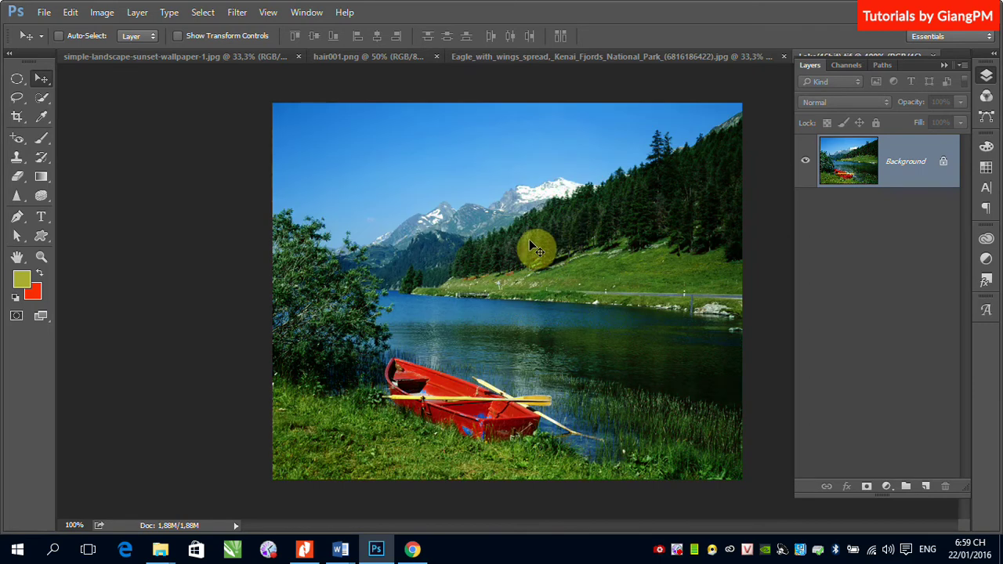
Invert the lake photo's colours, and invert them again to restore the original.
{"action": "left_click", "coordinate": [100, 13]}
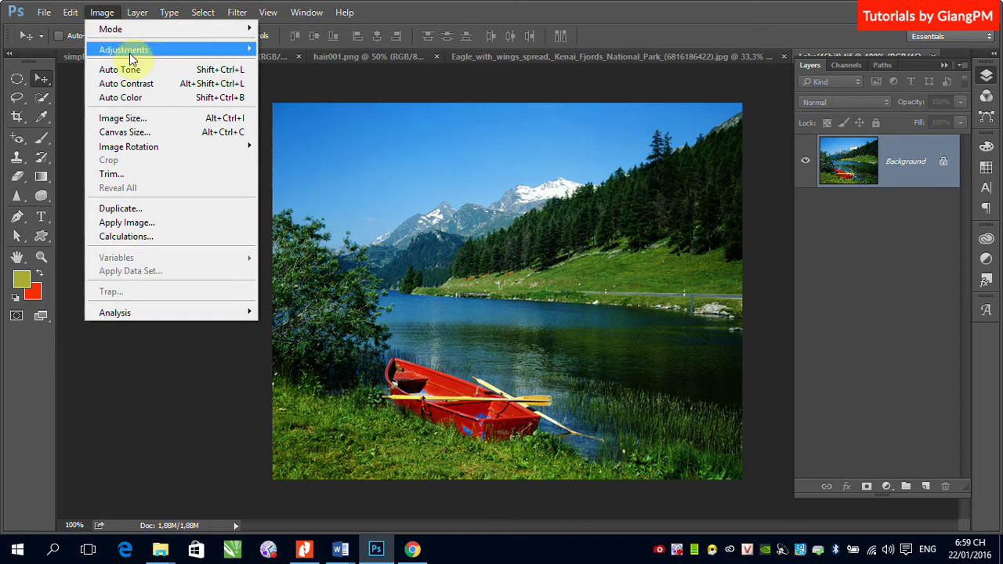
{"action": "mouse_move", "coordinate": [130, 55]}
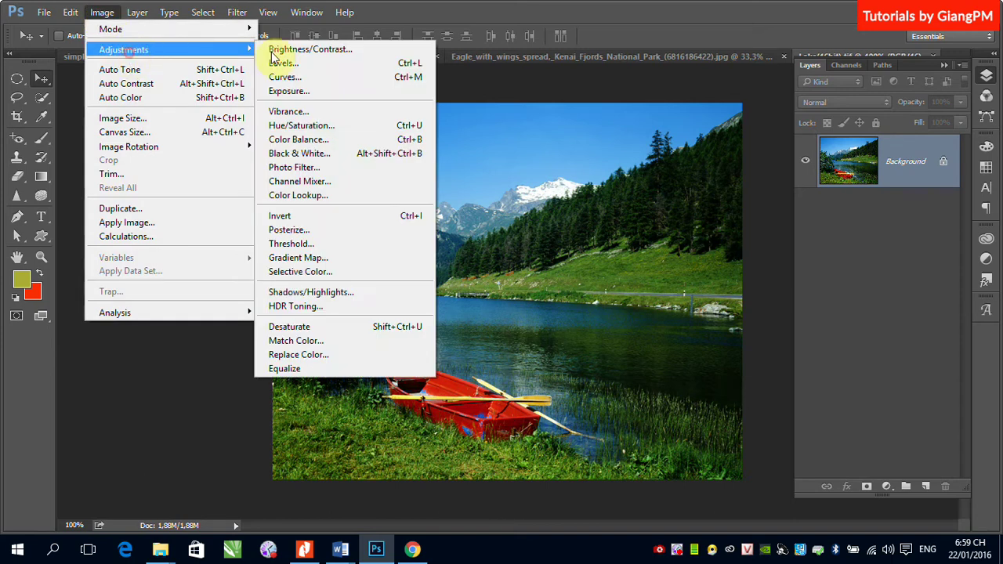
{"action": "left_click", "coordinate": [342, 219]}
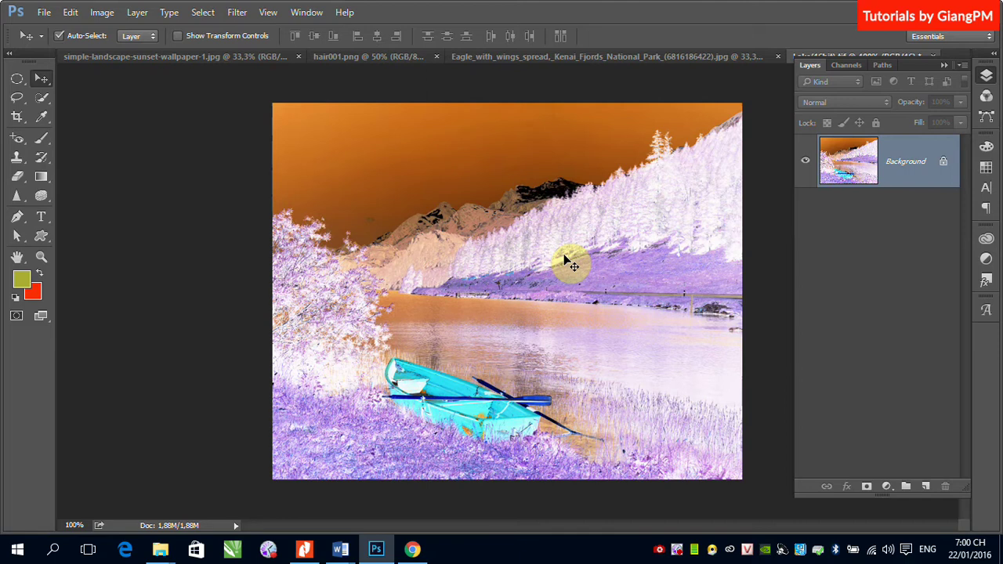
{"action": "key", "text": "ctrl+i"}
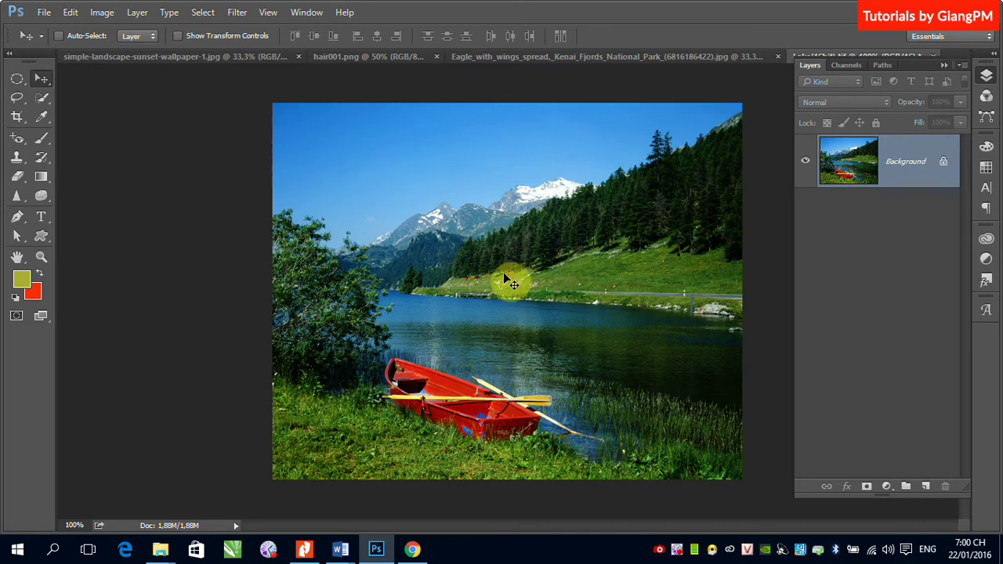
Try a Hue/Saturation adjustment on the lake photo with Saturation at -100, and cancel it.
{"action": "left_click", "coordinate": [105, 13]}
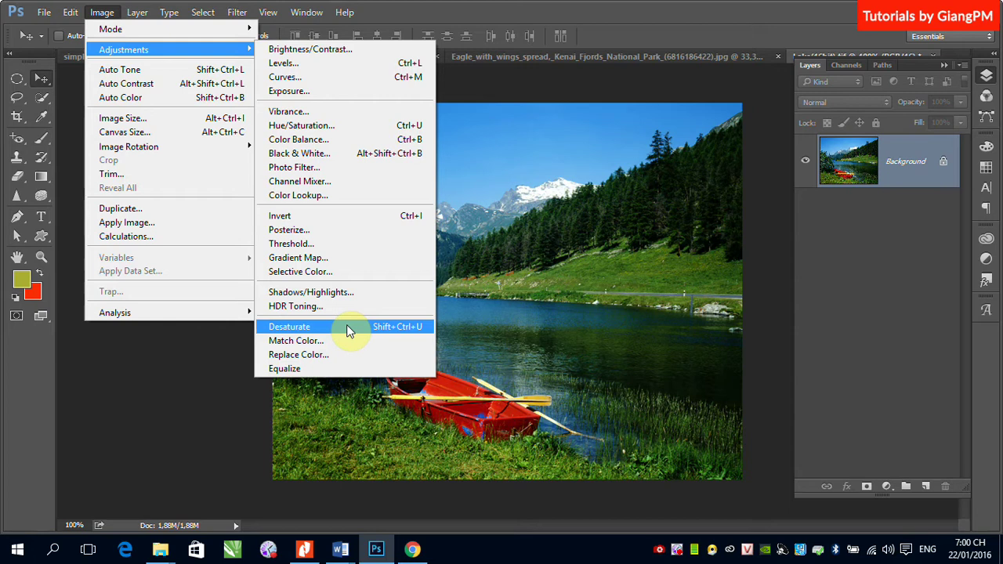
{"action": "left_click", "coordinate": [357, 125]}
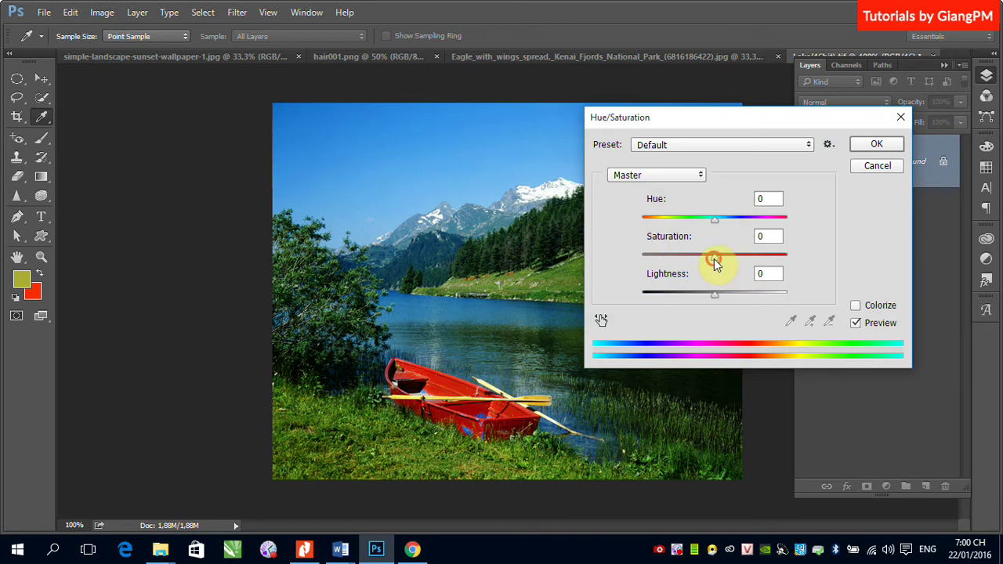
{"action": "left_click_drag", "start_coordinate": [714, 264], "coordinate": [639, 262]}
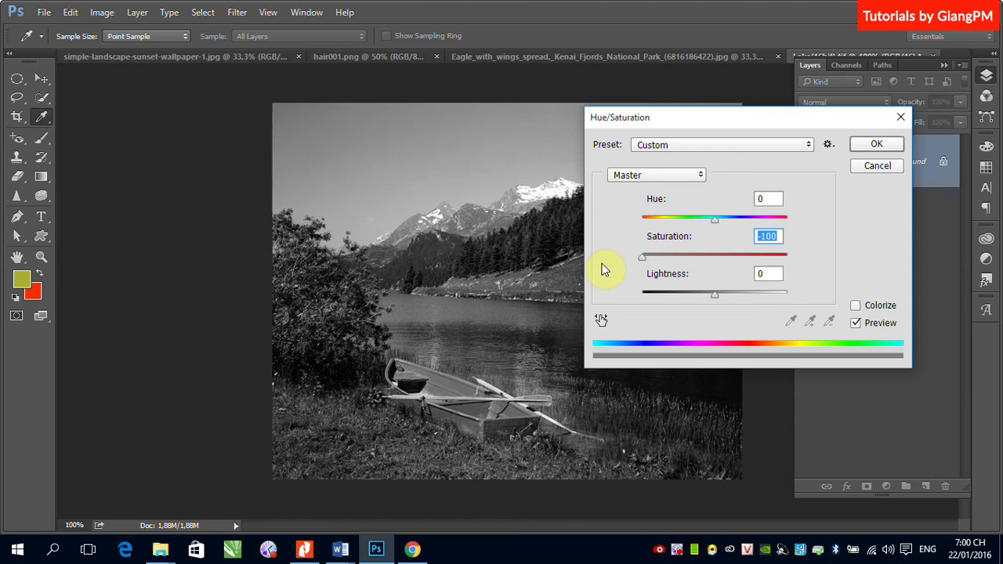
{"action": "left_click", "coordinate": [878, 165]}
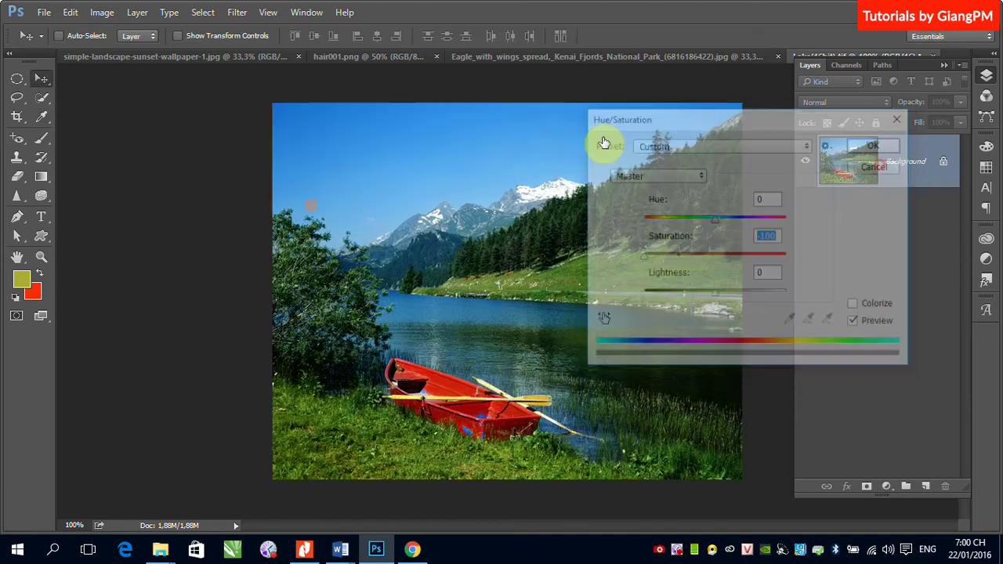
Desaturate the lake photo with the Desaturate adjustment, and undo it.
{"action": "left_click", "coordinate": [102, 13]}
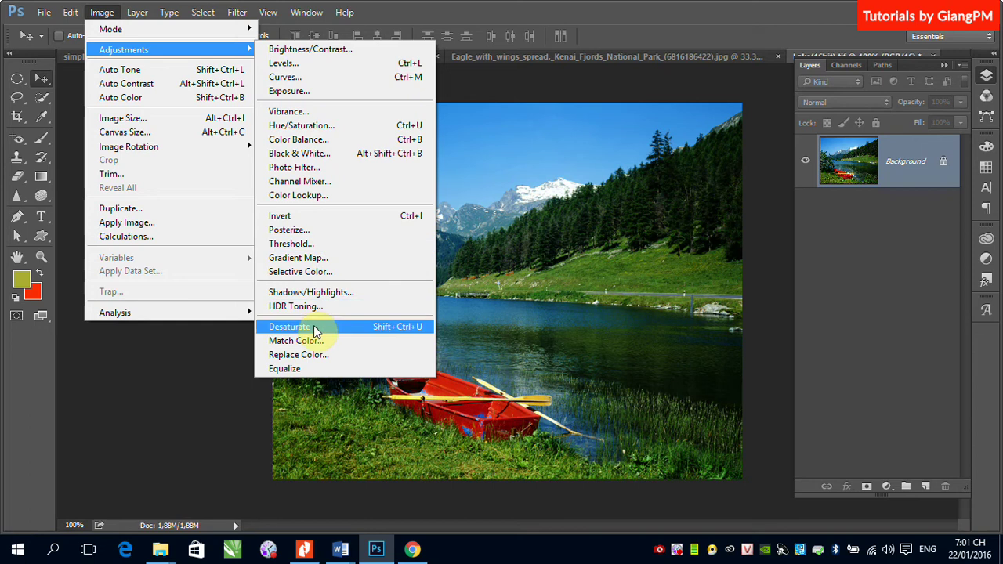
{"action": "left_click", "coordinate": [315, 329]}
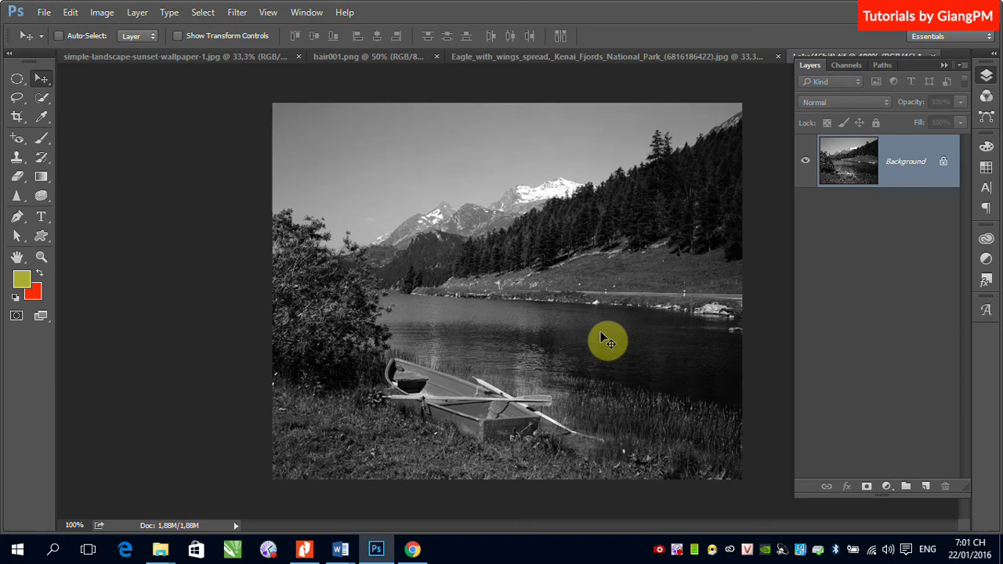
{"action": "key", "text": "ctrl+z"}
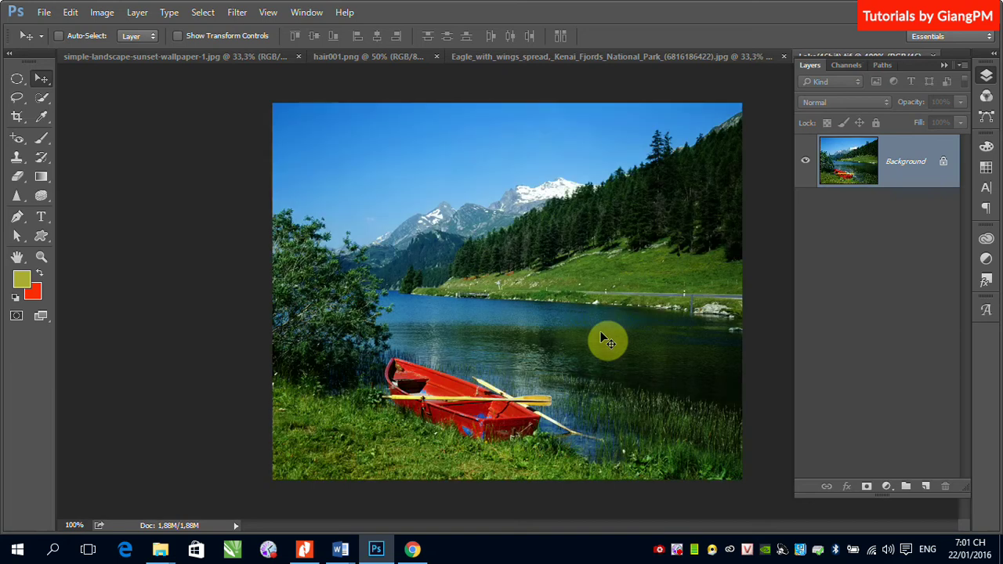
Try the Posterize adjustment on the lake photo with Levels at 255, 2 and 29.
{"action": "left_click", "coordinate": [102, 11]}
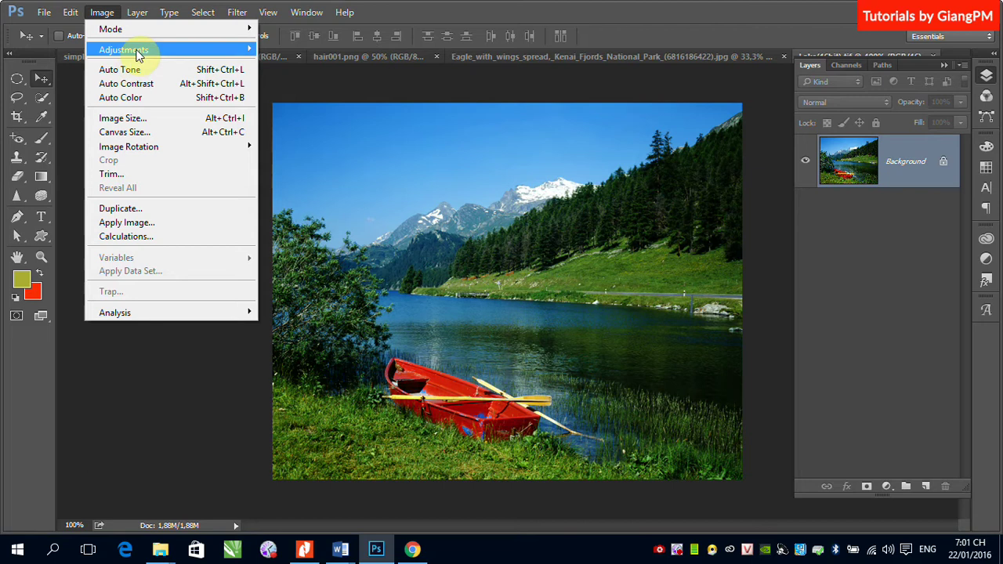
{"action": "mouse_move", "coordinate": [130, 49]}
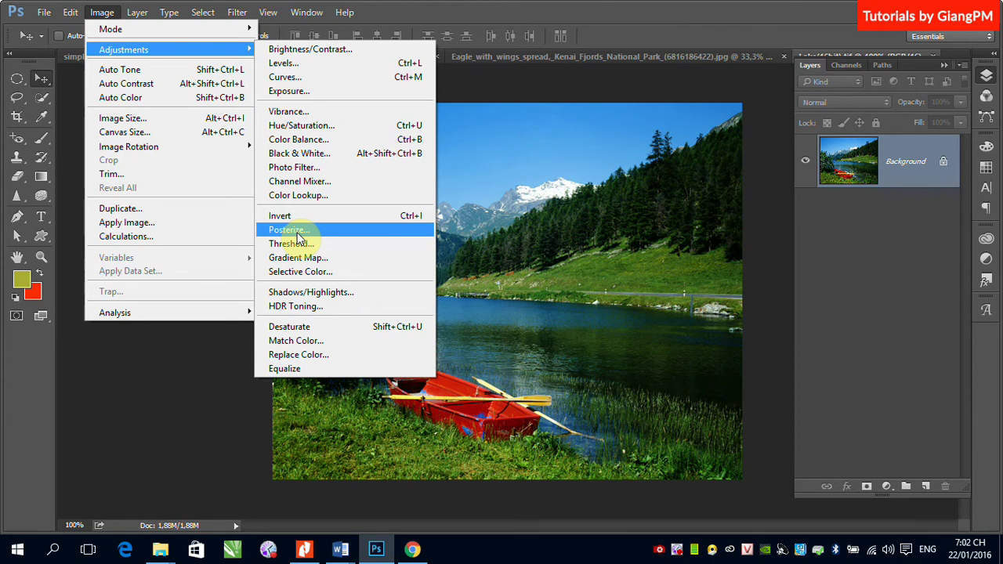
{"action": "left_click", "coordinate": [298, 233]}
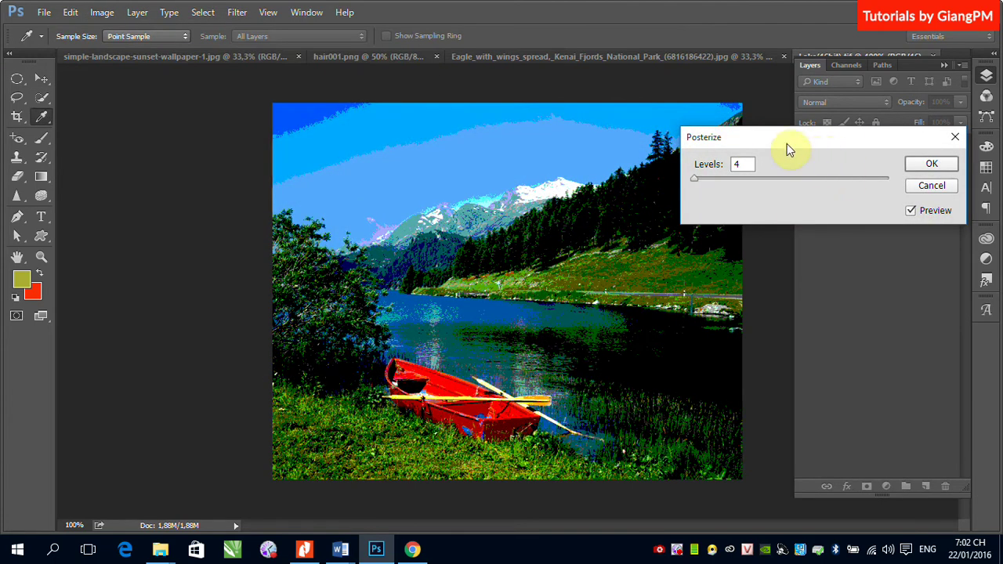
{"action": "left_click_drag", "start_coordinate": [789, 144], "coordinate": [766, 147]}
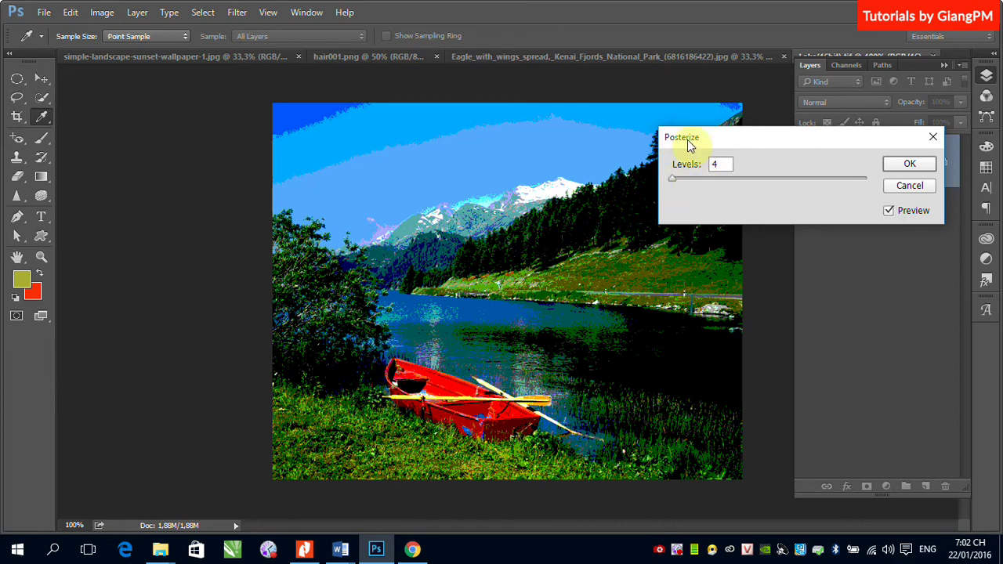
{"action": "left_click_drag", "start_coordinate": [672, 188], "coordinate": [874, 192]}
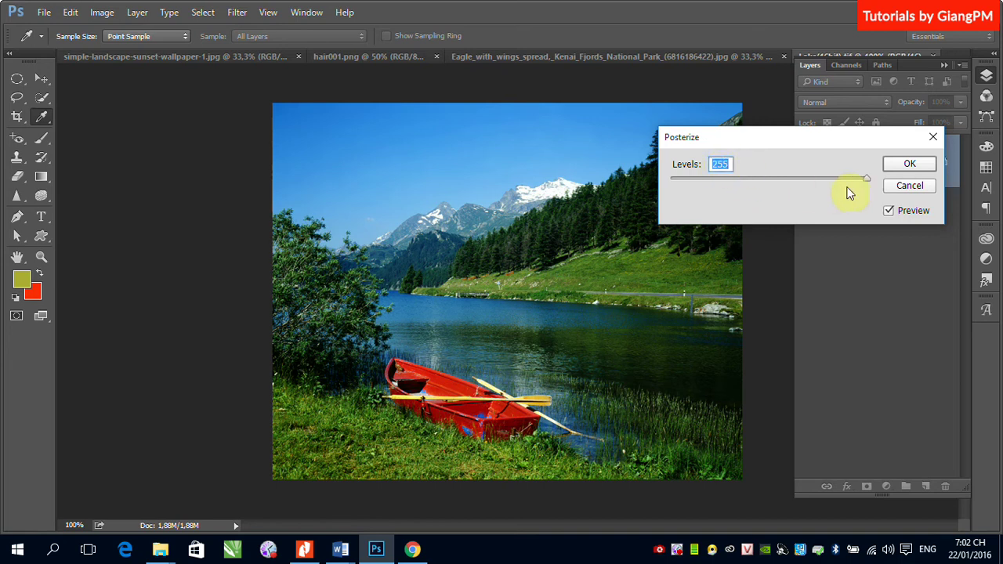
{"action": "left_click_drag", "start_coordinate": [867, 183], "coordinate": [664, 188]}
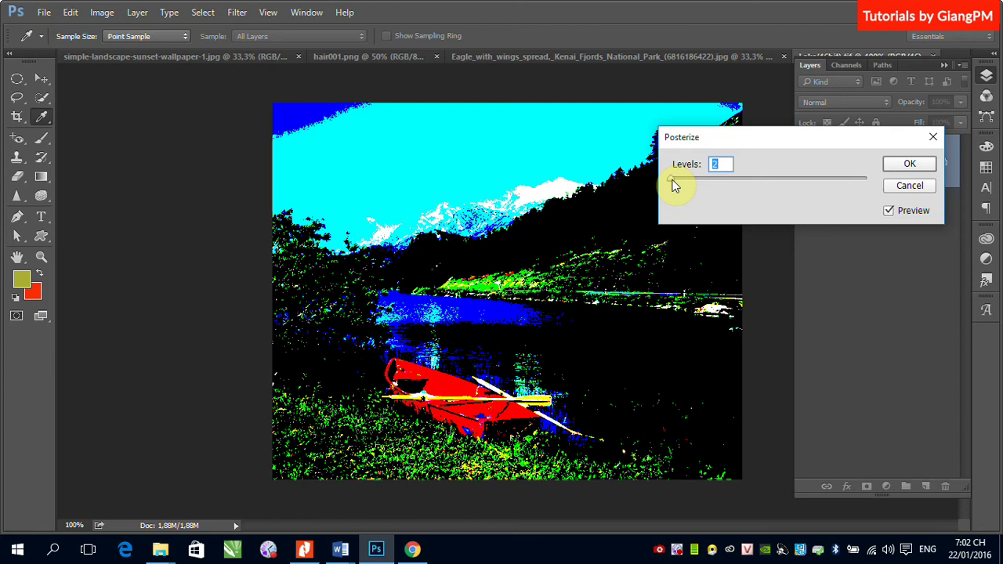
{"action": "left_click_drag", "start_coordinate": [676, 185], "coordinate": [694, 185]}
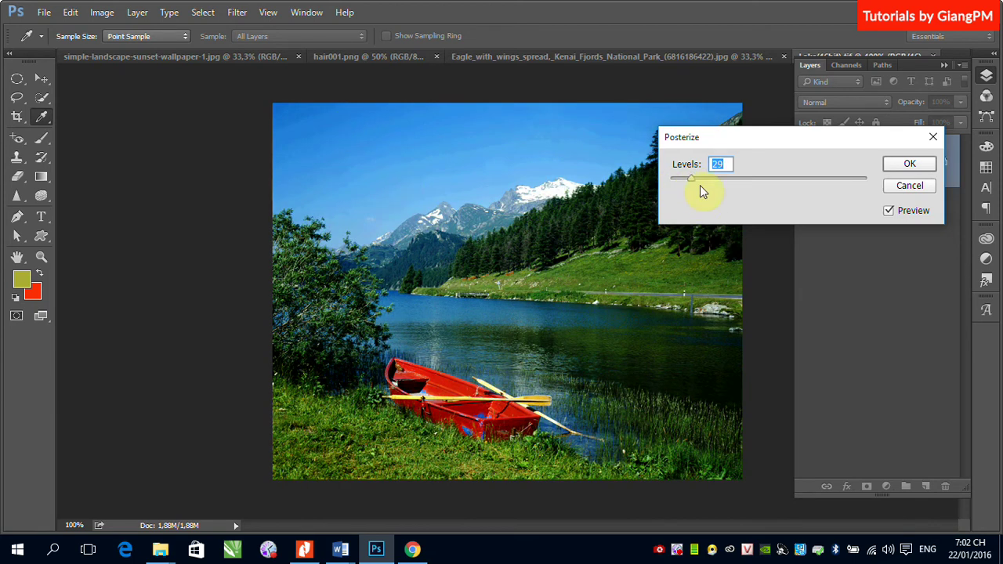
Try Posterize Levels of 139 and 62, apply the adjustment with 9 levels, and undo it.
{"action": "left_click_drag", "start_coordinate": [768, 183], "coordinate": [778, 182]}
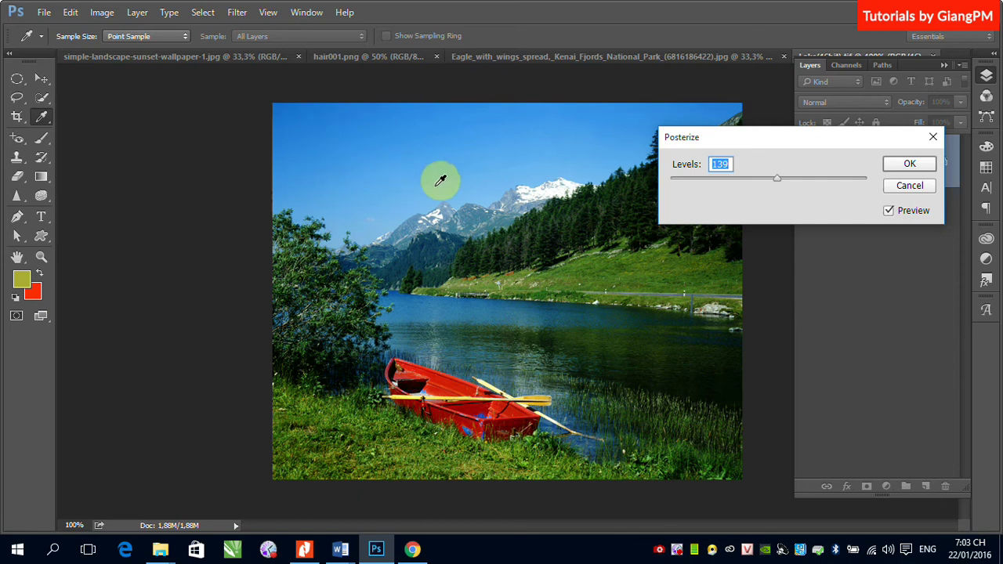
{"action": "left_click_drag", "start_coordinate": [780, 181], "coordinate": [717, 181]}
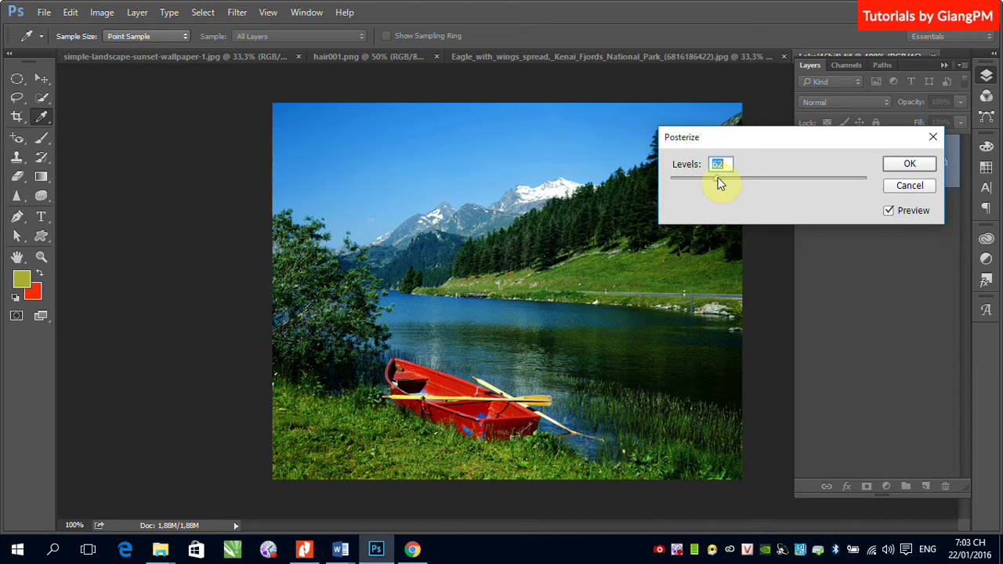
{"action": "left_click_drag", "start_coordinate": [719, 183], "coordinate": [692, 183]}
{"action": "left_click_drag", "start_coordinate": [690, 179], "coordinate": [680, 183]}
{"action": "left_click_drag", "start_coordinate": [682, 180], "coordinate": [676, 179]}
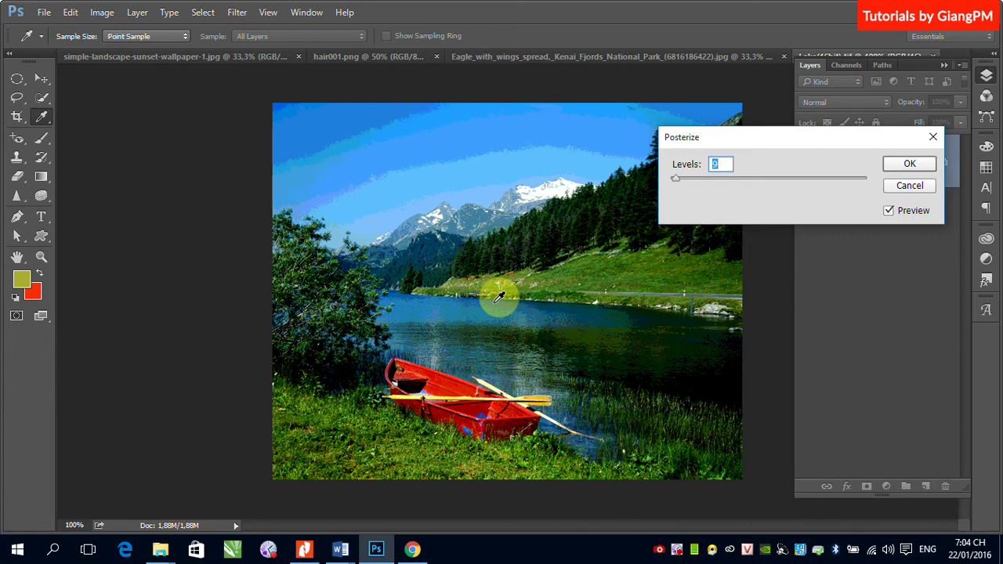
{"action": "left_click", "coordinate": [912, 165]}
{"action": "key", "text": "v"}
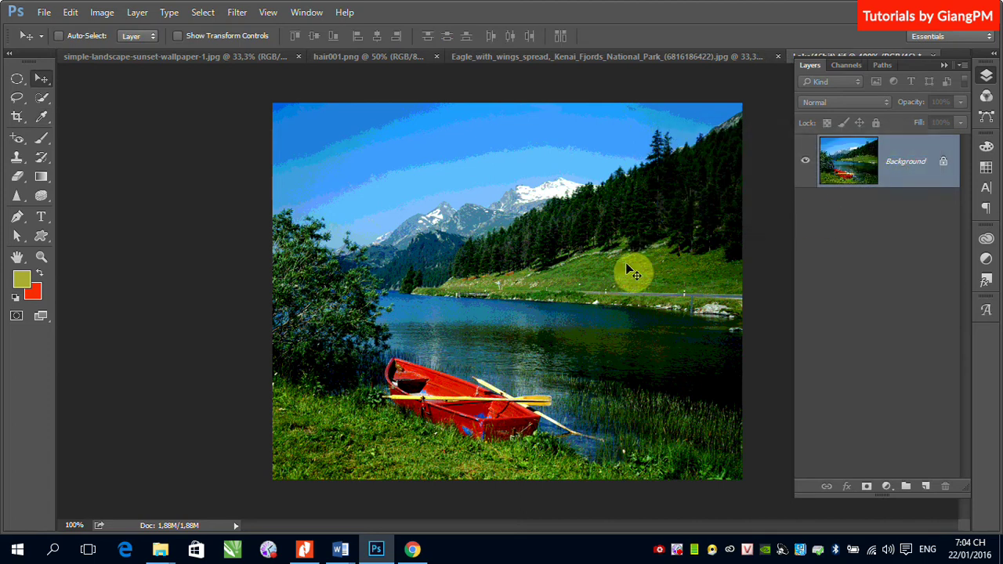
{"action": "key", "text": "ctrl+z"}
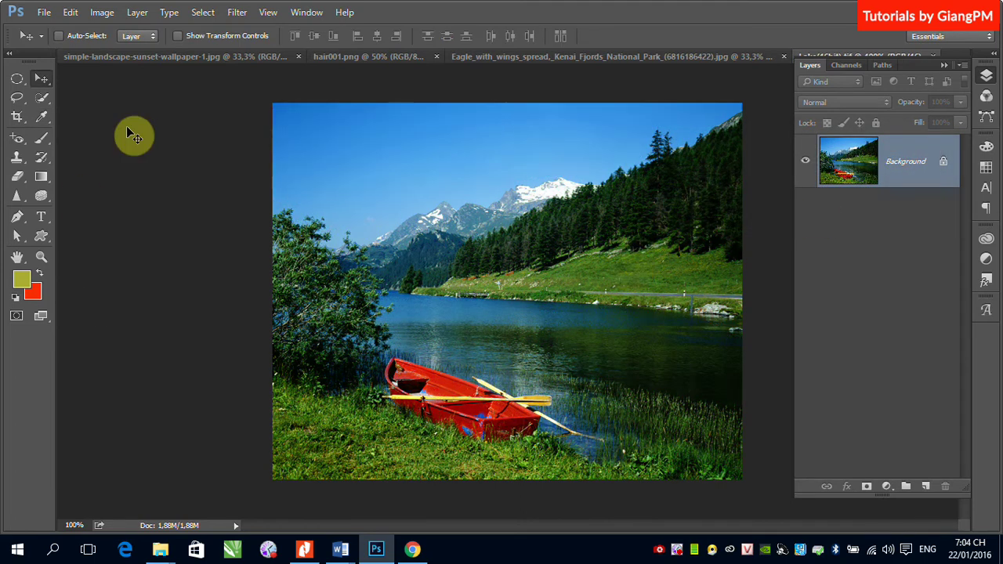
Try the Threshold adjustment on the lake photo with Threshold Level 50, then 97.
{"action": "left_click", "coordinate": [104, 13]}
{"action": "mouse_move", "coordinate": [149, 52]}
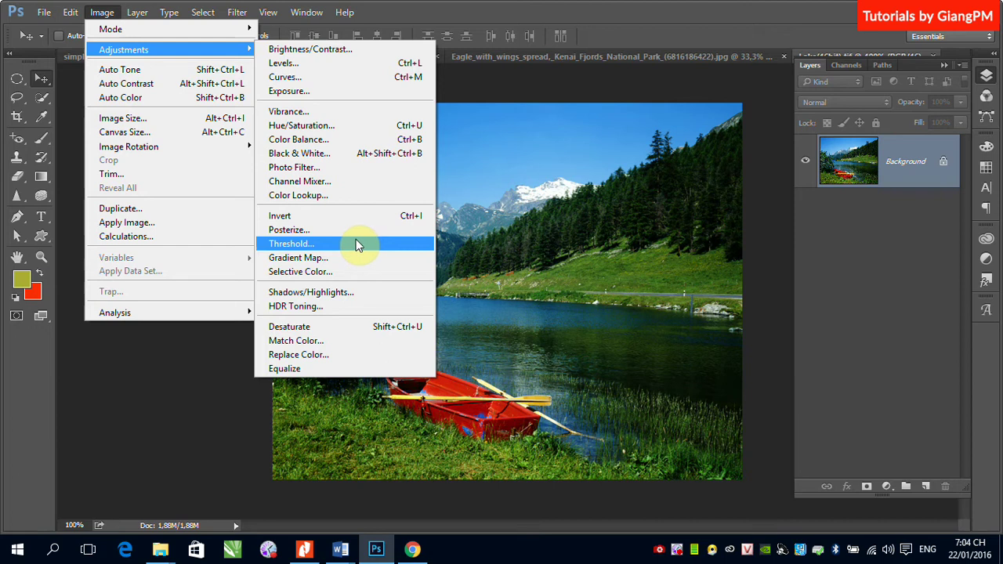
{"action": "left_click", "coordinate": [355, 244]}
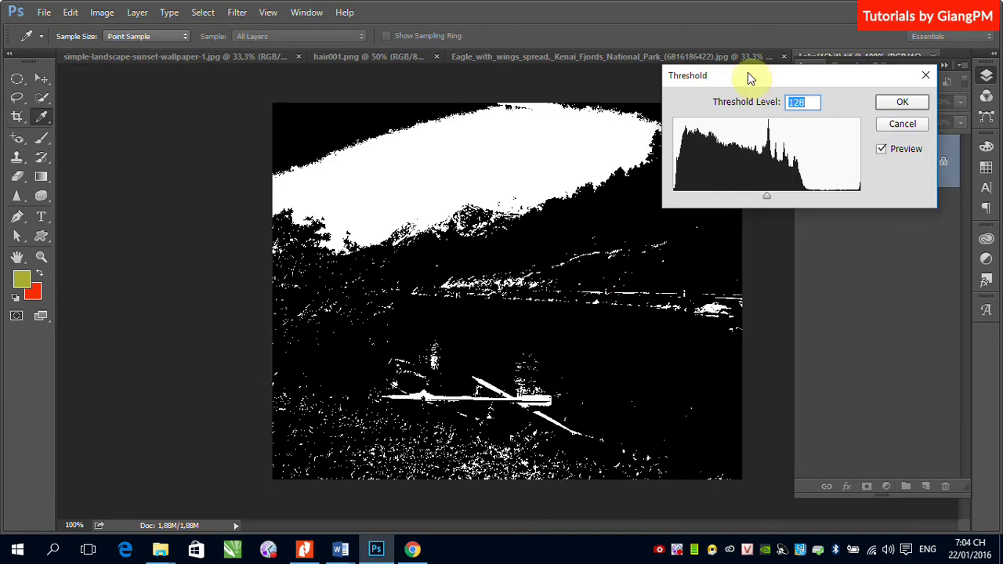
{"action": "left_click_drag", "start_coordinate": [751, 76], "coordinate": [821, 99]}
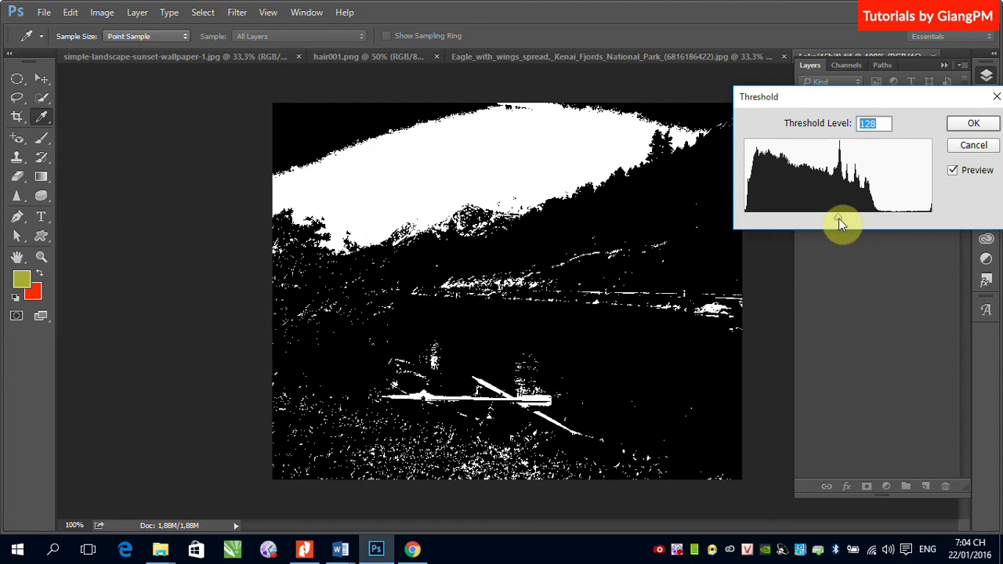
{"action": "left_click_drag", "start_coordinate": [838, 217], "coordinate": [780, 221]}
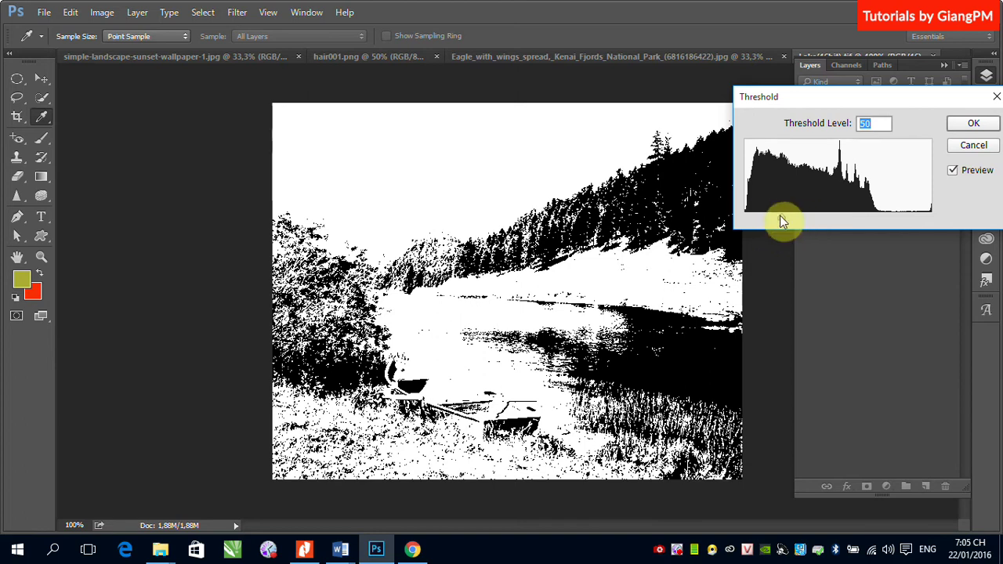
{"action": "left_click_drag", "start_coordinate": [780, 216], "coordinate": [816, 222]}
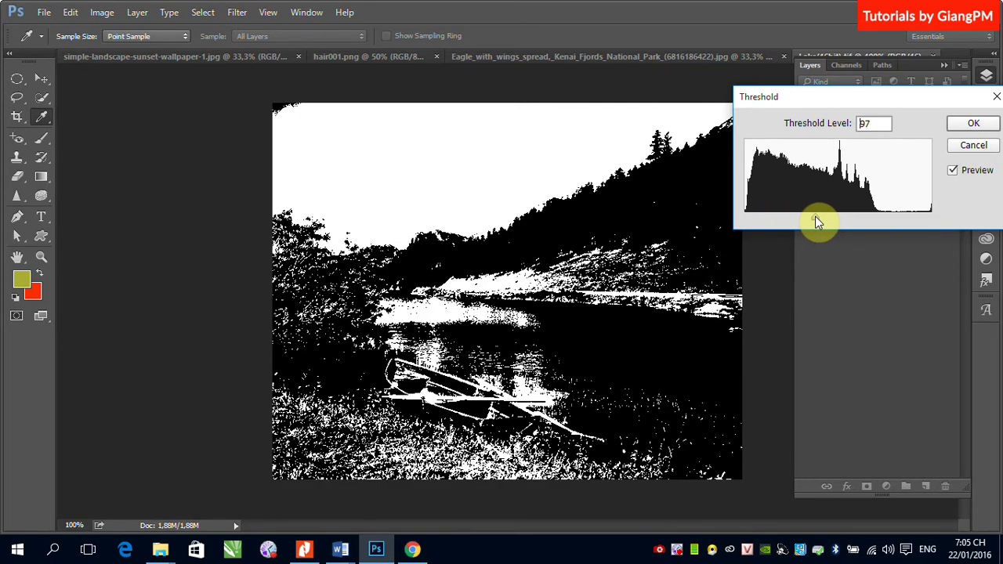
Try Threshold Levels of 62 and 88, and cancel the Threshold adjustment.
{"action": "left_click_drag", "start_coordinate": [815, 220], "coordinate": [790, 220]}
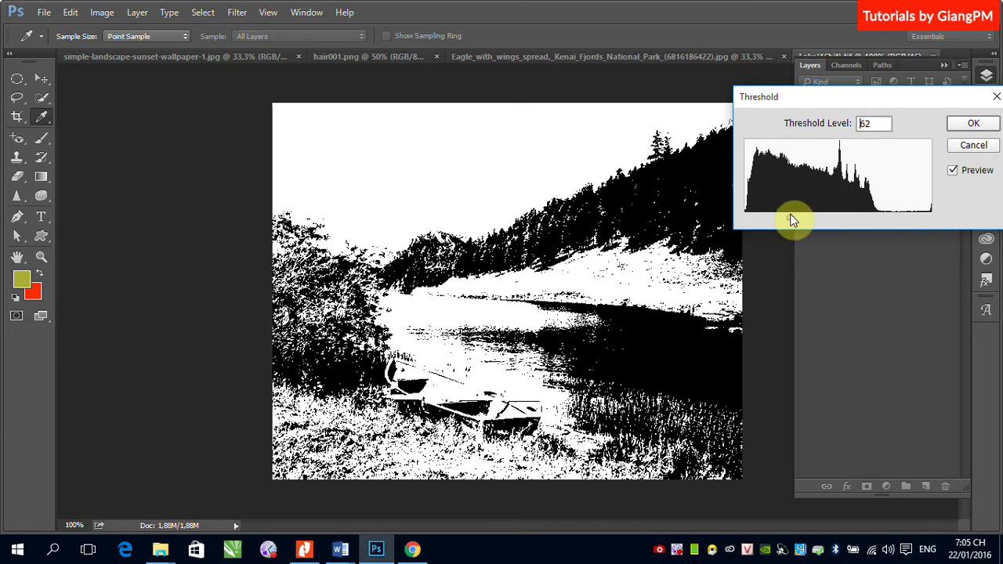
{"action": "left_click_drag", "start_coordinate": [792, 220], "coordinate": [794, 221]}
{"action": "left_click_drag", "start_coordinate": [794, 218], "coordinate": [809, 218]}
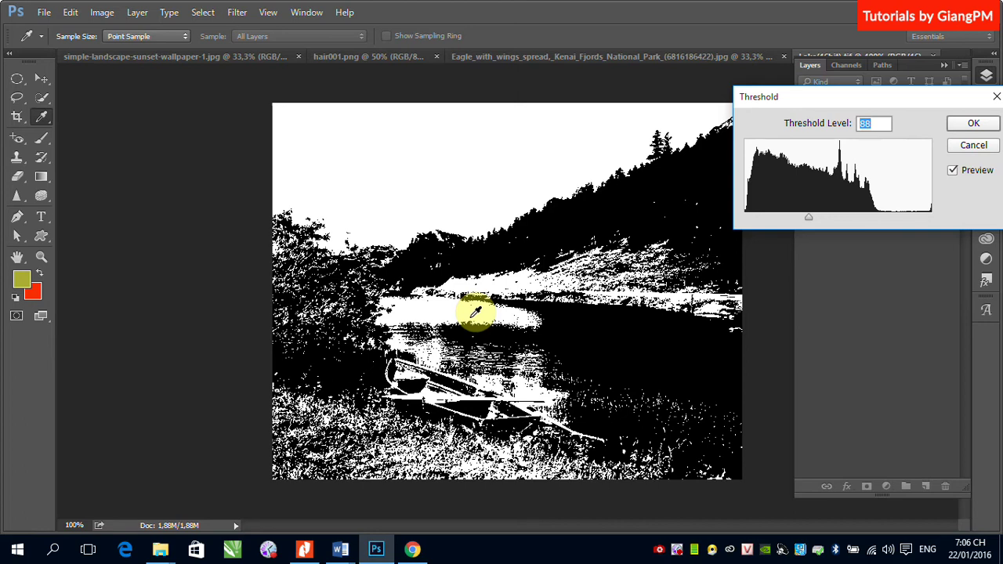
{"action": "left_click", "coordinate": [974, 145]}
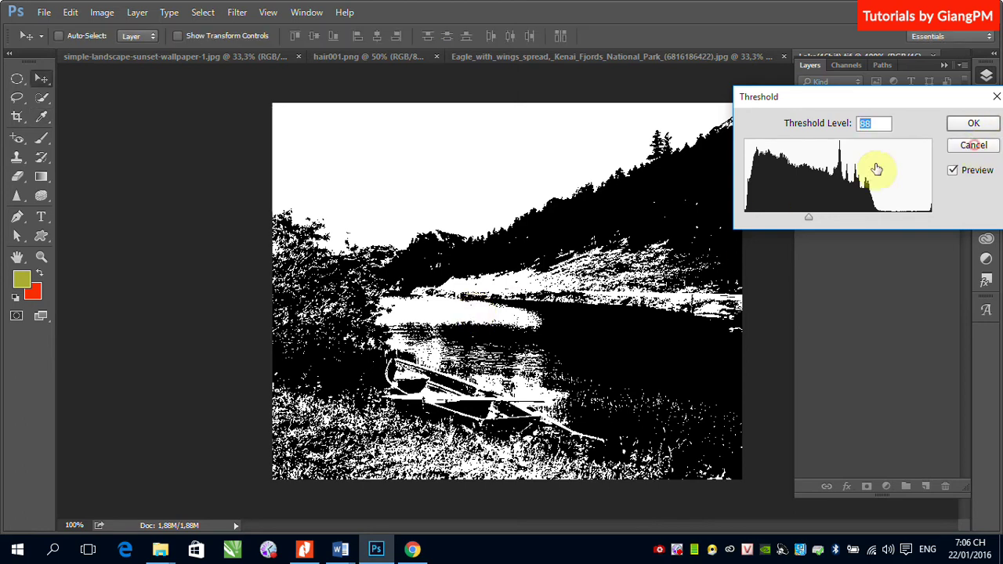
{"action": "key", "text": "v"}
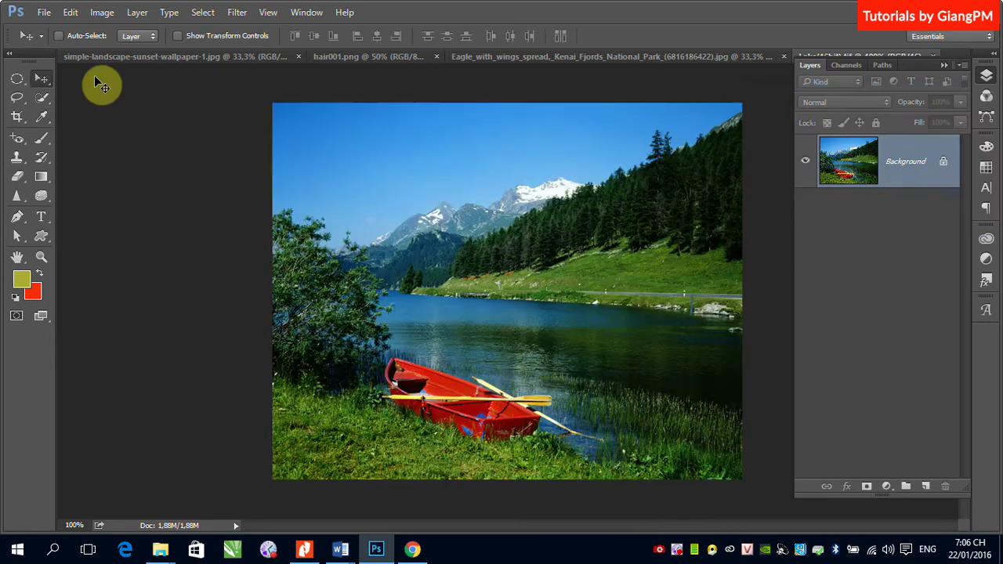
Open the Color Balance adjustment for the lake photo and try midtone Cyan–Red levels of -51 and -100.
{"action": "left_click", "coordinate": [109, 18]}
{"action": "mouse_move", "coordinate": [134, 50]}
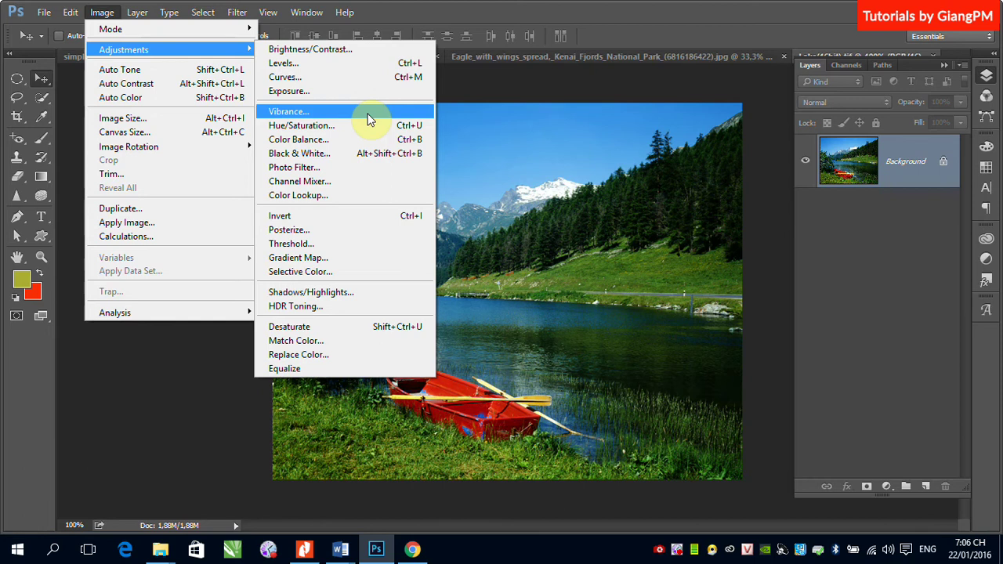
{"action": "left_click", "coordinate": [333, 142]}
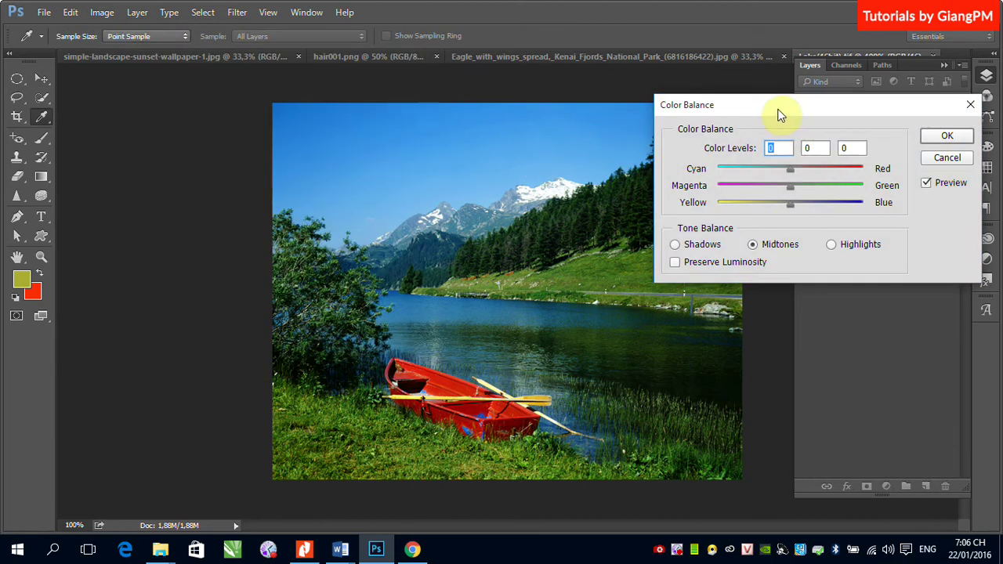
{"action": "left_click_drag", "start_coordinate": [780, 115], "coordinate": [745, 217]}
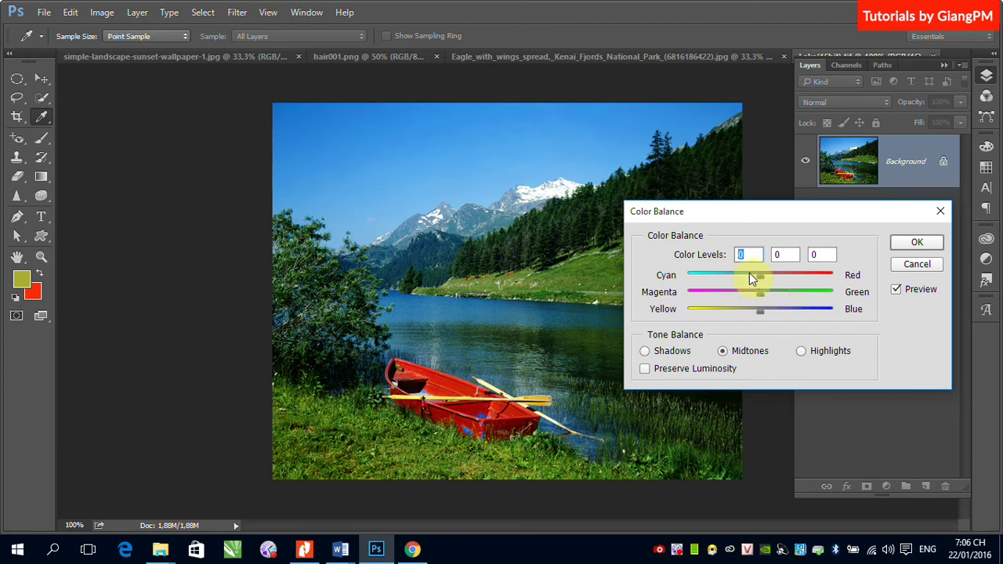
{"action": "left_click_drag", "start_coordinate": [743, 278], "coordinate": [723, 277]}
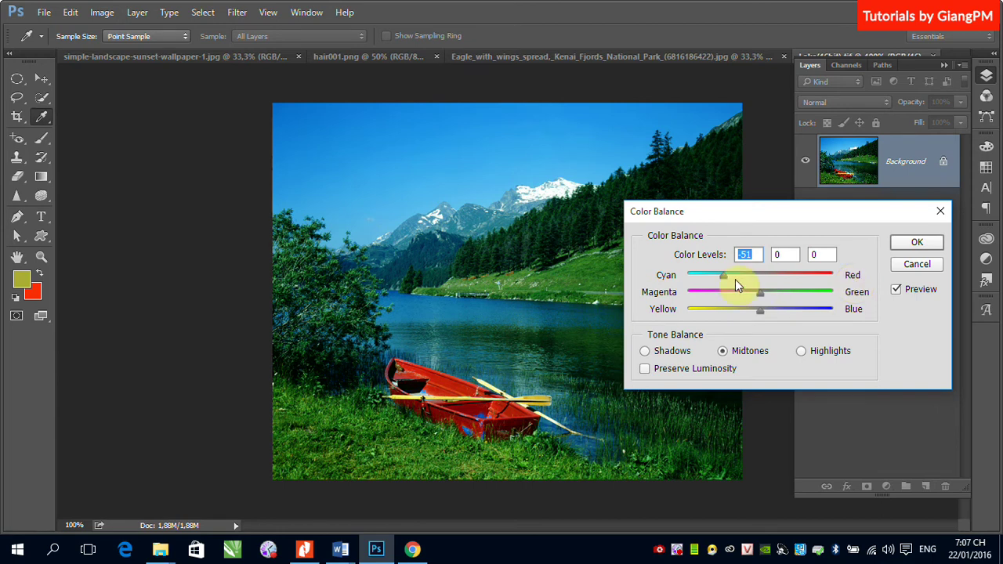
{"action": "left_click_drag", "start_coordinate": [722, 279], "coordinate": [414, 175]}
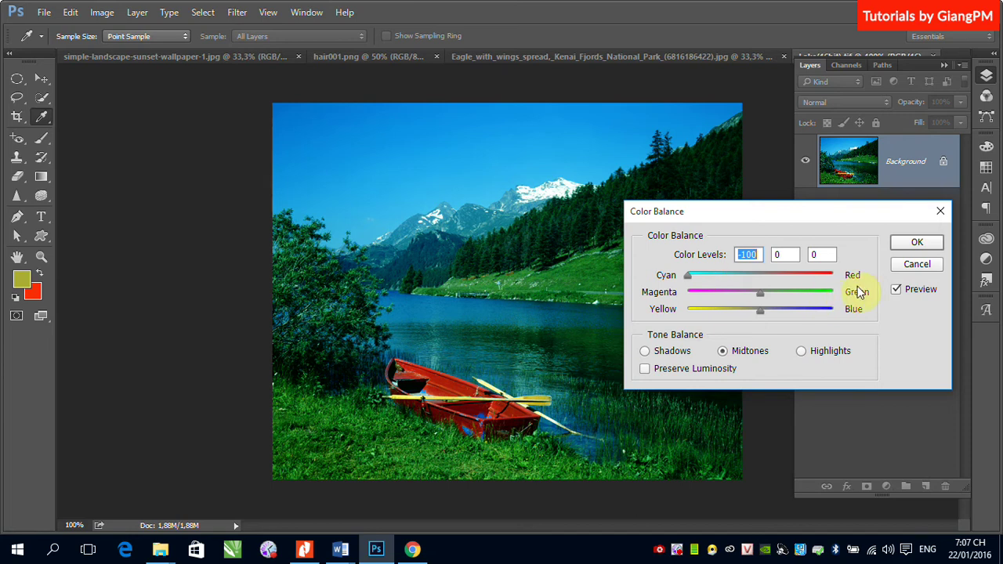
Try a midtone Cyan–Red level of +66, and shift it back toward cyan to -68.
{"action": "left_click_drag", "start_coordinate": [691, 277], "coordinate": [789, 292]}
{"action": "left_click", "coordinate": [808, 288]}
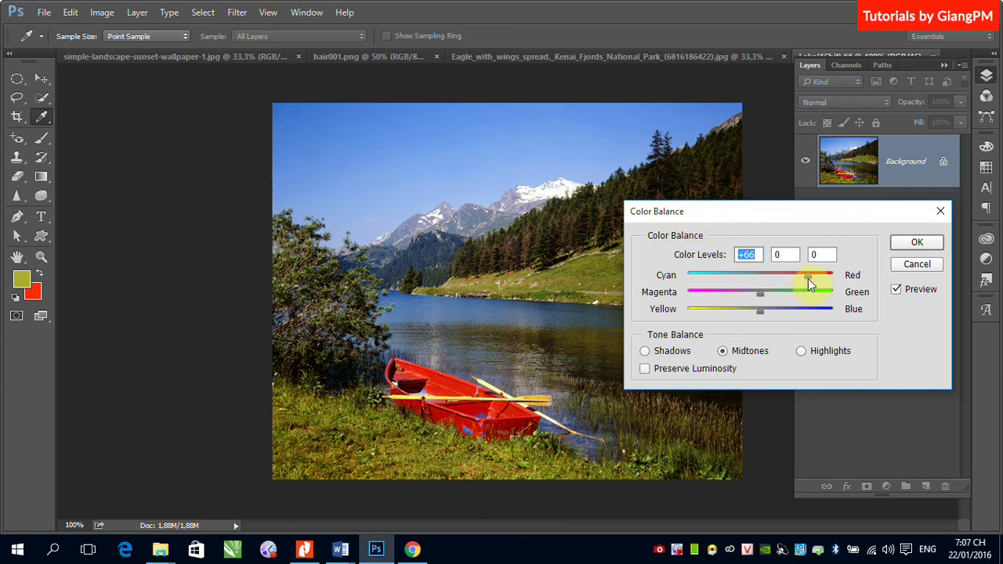
{"action": "left_click_drag", "start_coordinate": [808, 278], "coordinate": [732, 276]}
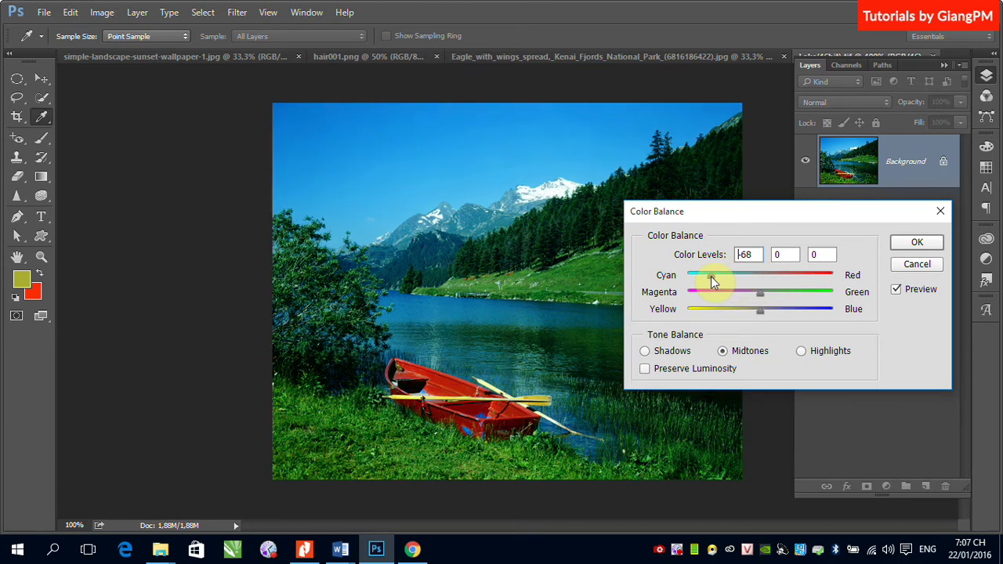
{"action": "left_click", "coordinate": [714, 282]}
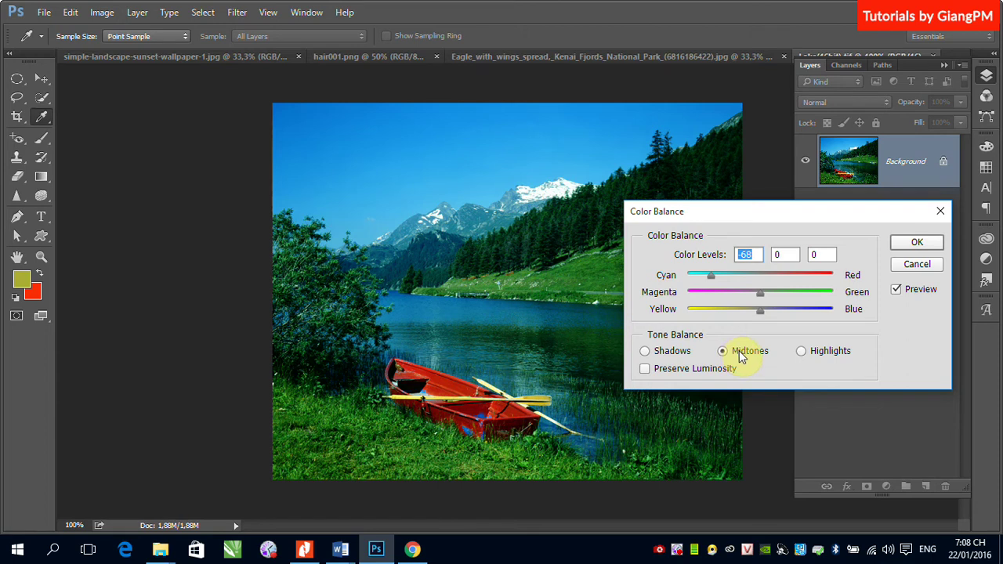
Switch the tone balance to Highlights and set their Cyan–Red level to +72.
{"action": "left_click", "coordinate": [802, 351]}
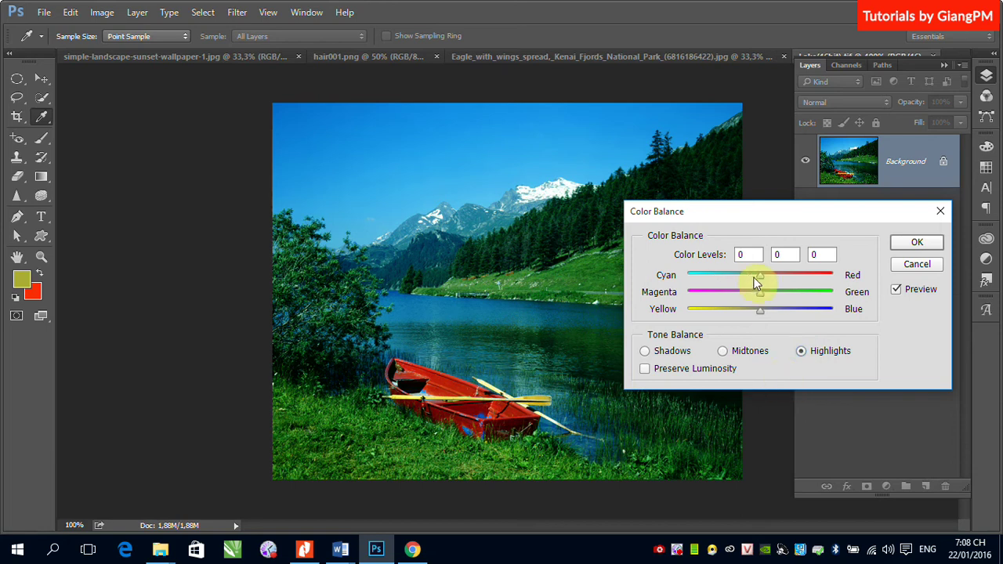
{"action": "left_click_drag", "start_coordinate": [760, 280], "coordinate": [700, 278]}
{"action": "key", "text": "ctrl+z"}
{"action": "left_click_drag", "start_coordinate": [812, 286], "coordinate": [816, 292]}
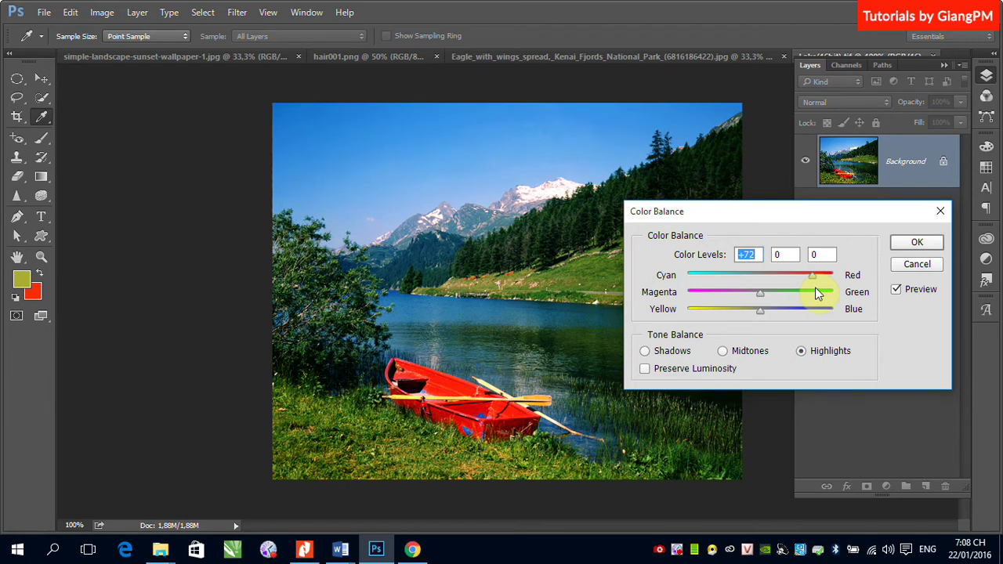
Switch the tone balance to Shadows and set their Magenta–Green level to +12.
{"action": "left_click", "coordinate": [648, 351]}
{"action": "mouse_move", "coordinate": [757, 292]}
{"action": "left_mouse_down"}
{"action": "mouse_move", "coordinate": [709, 293]}
{"action": "mouse_move", "coordinate": [780, 295]}
{"action": "mouse_move", "coordinate": [769, 296]}
{"action": "left_mouse_up"}
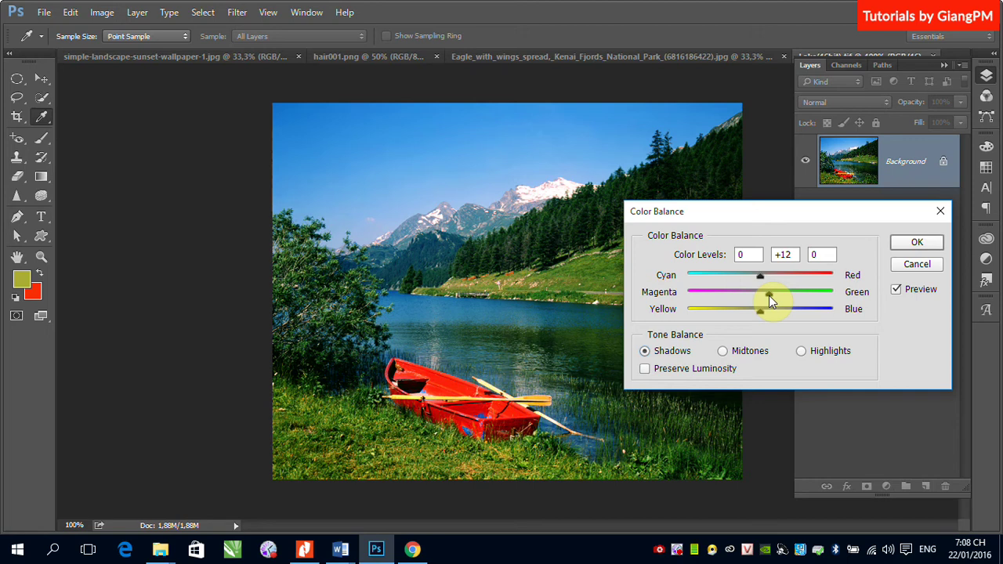
{"action": "left_click_drag", "start_coordinate": [769, 296], "coordinate": [769, 295]}
Set the midtones' Cyan–Red level to -24 and apply the Color Balance adjustment.
{"action": "left_click", "coordinate": [723, 352]}
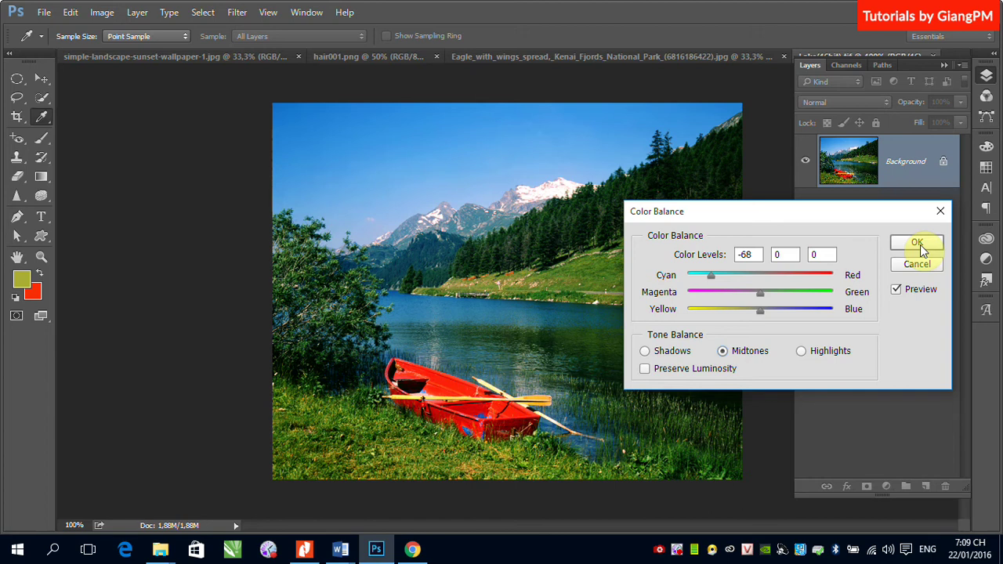
{"action": "left_click", "coordinate": [745, 256]}
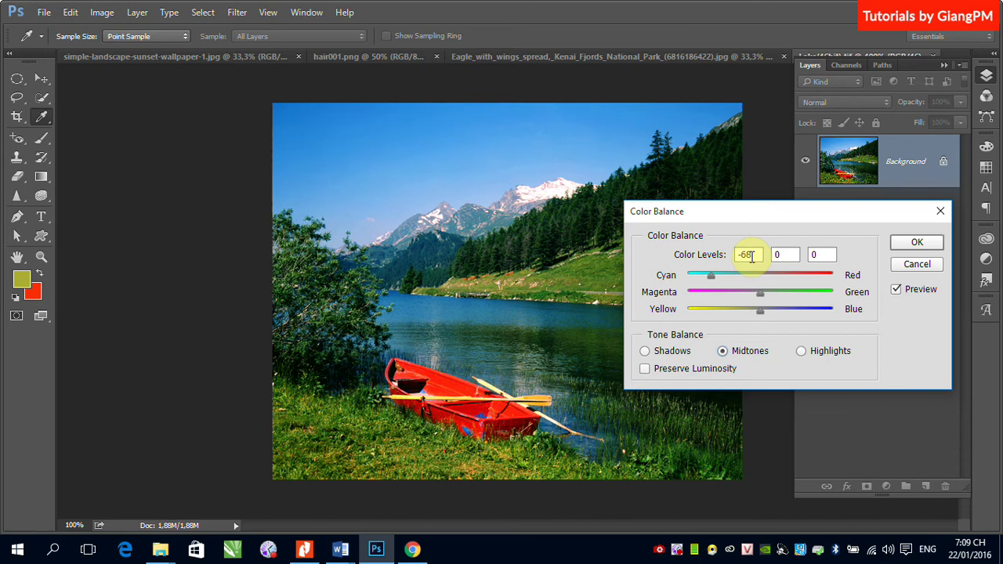
{"action": "left_click_drag", "start_coordinate": [717, 276], "coordinate": [742, 276]}
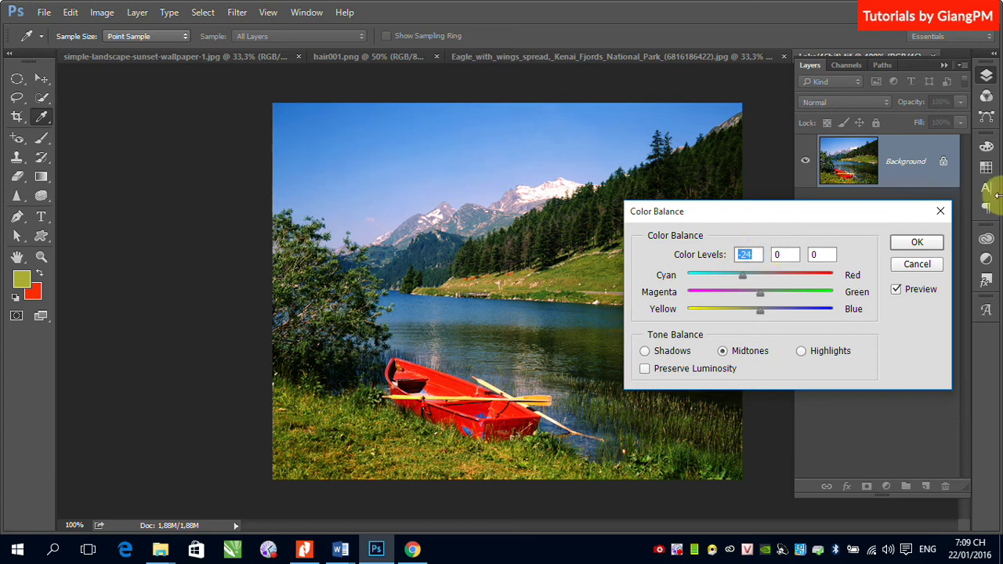
{"action": "left_click", "coordinate": [909, 243]}
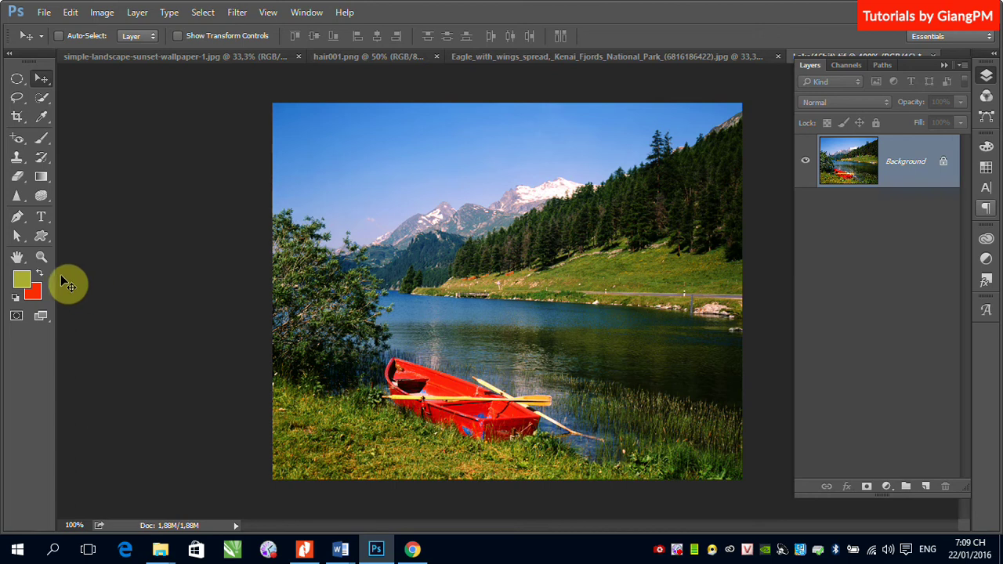
Try the Gradient Map adjustment on the lake photo with the black-to-white, red-to-green and violet-to-orange gradients.
{"action": "left_click", "coordinate": [100, 14]}
{"action": "mouse_move", "coordinate": [123, 49]}
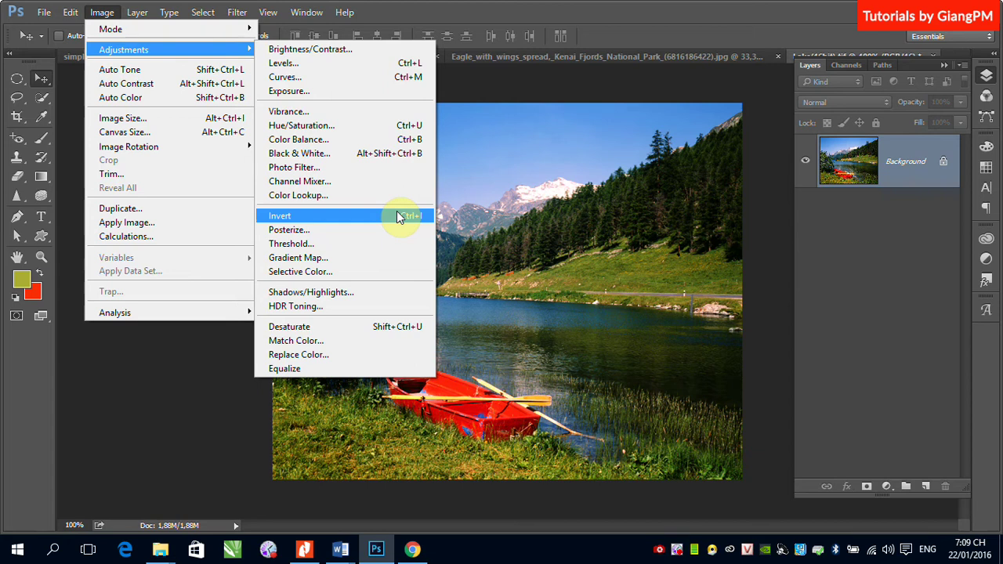
{"action": "left_click", "coordinate": [337, 263]}
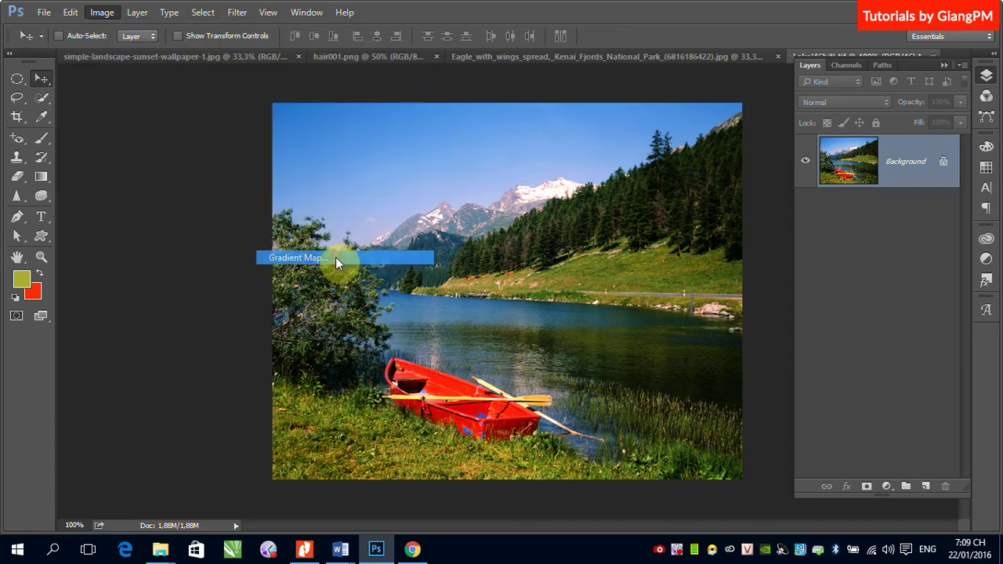
{"action": "left_click_drag", "start_coordinate": [720, 109], "coordinate": [778, 181]}
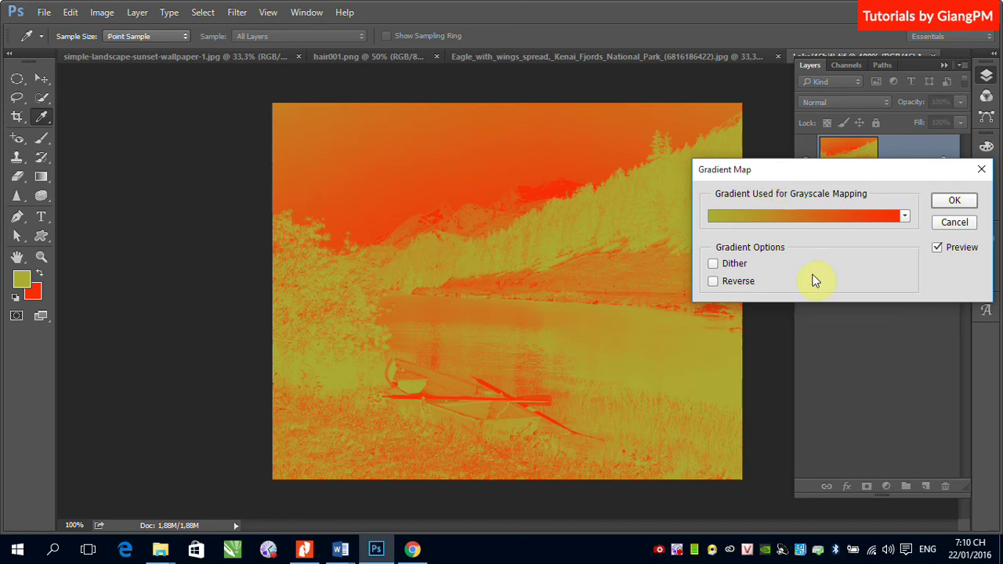
{"action": "left_click", "coordinate": [904, 216]}
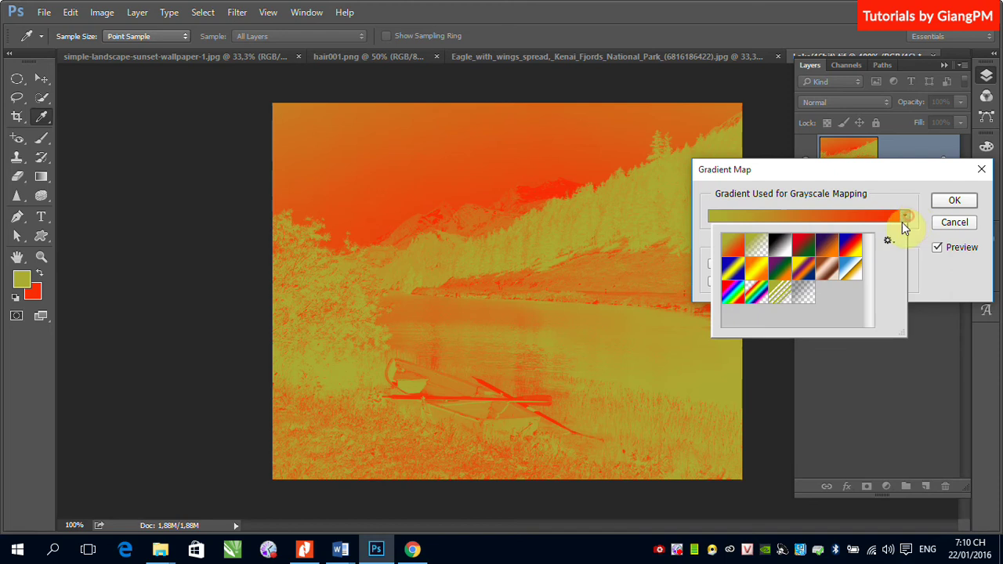
{"action": "left_click", "coordinate": [782, 250]}
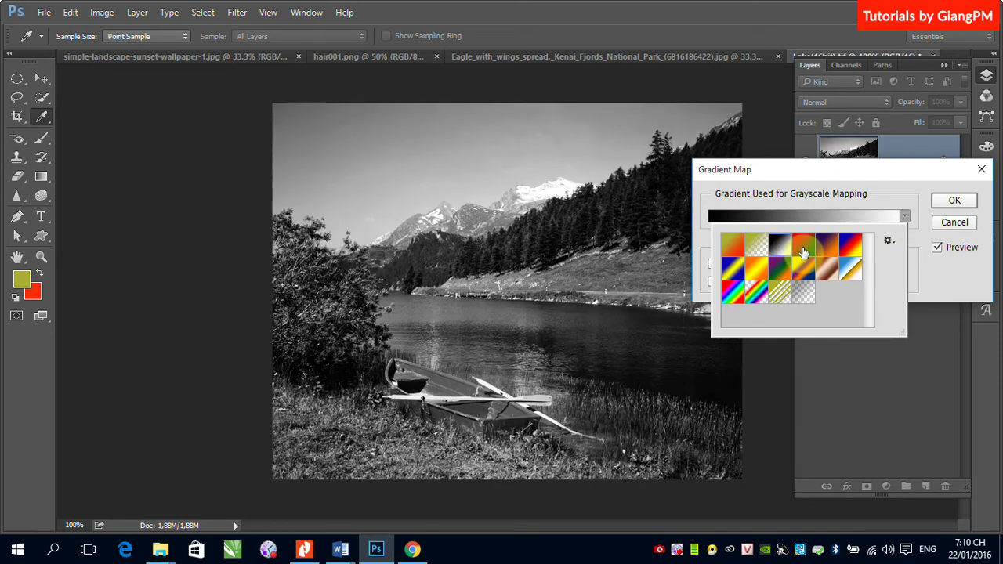
{"action": "left_click", "coordinate": [804, 249]}
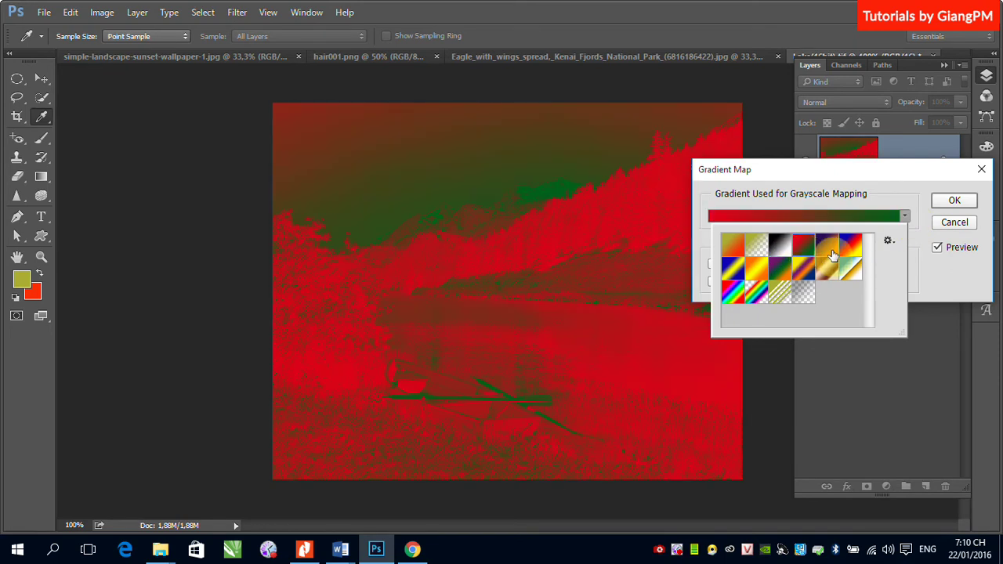
{"action": "left_click", "coordinate": [831, 252]}
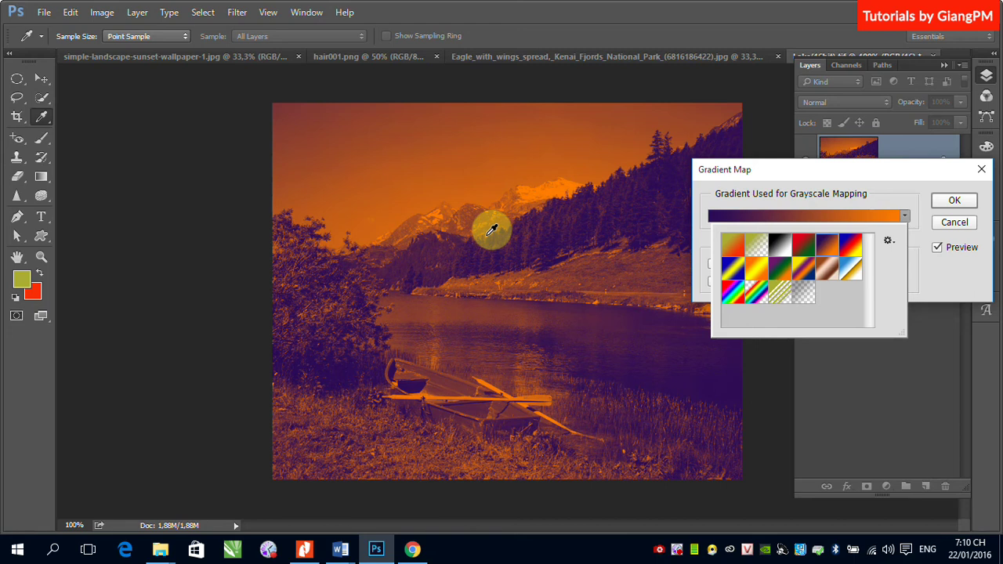
Try the blue-red-yellow, blue-yellow-blue, orange-yellow-orange and rainbow spectrum gradients, and cancel the Gradient Map adjustment.
{"action": "left_click", "coordinate": [851, 248]}
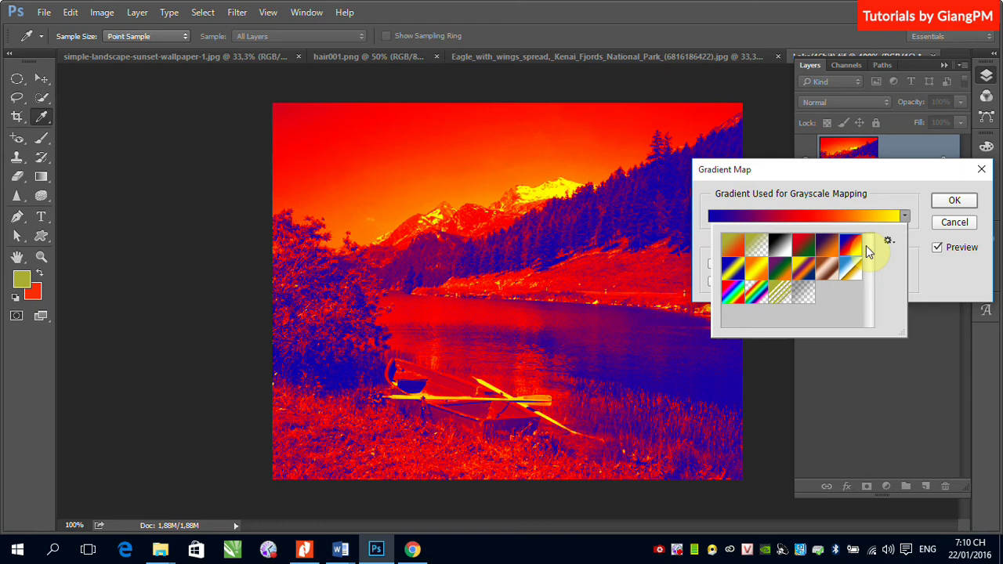
{"action": "left_click", "coordinate": [731, 270]}
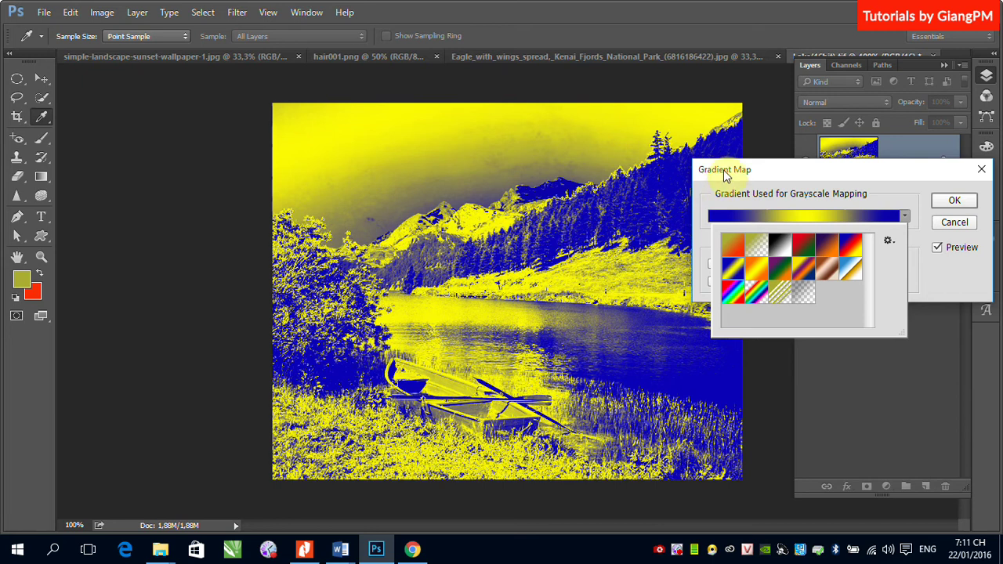
{"action": "left_click", "coordinate": [757, 272]}
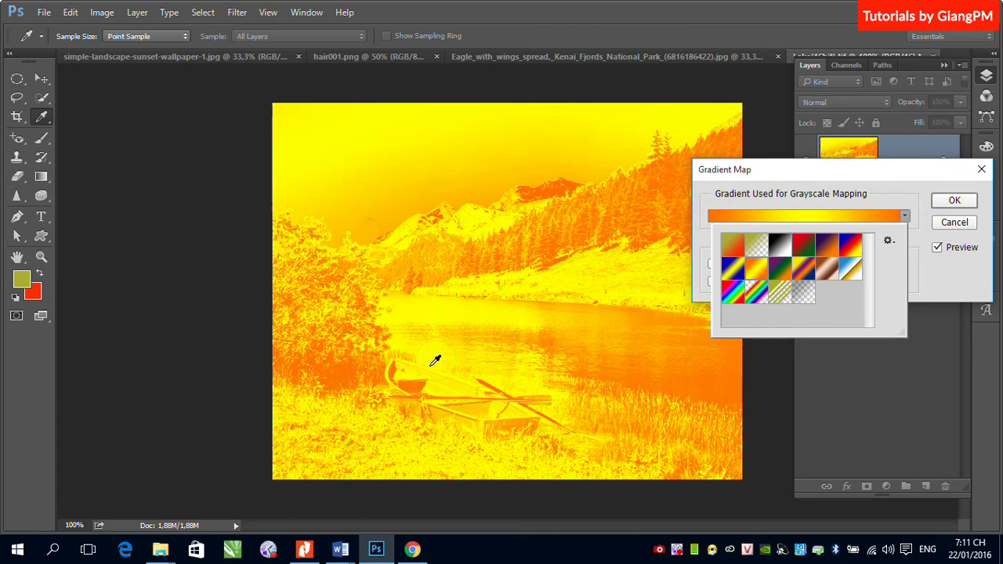
{"action": "left_click", "coordinate": [735, 298]}
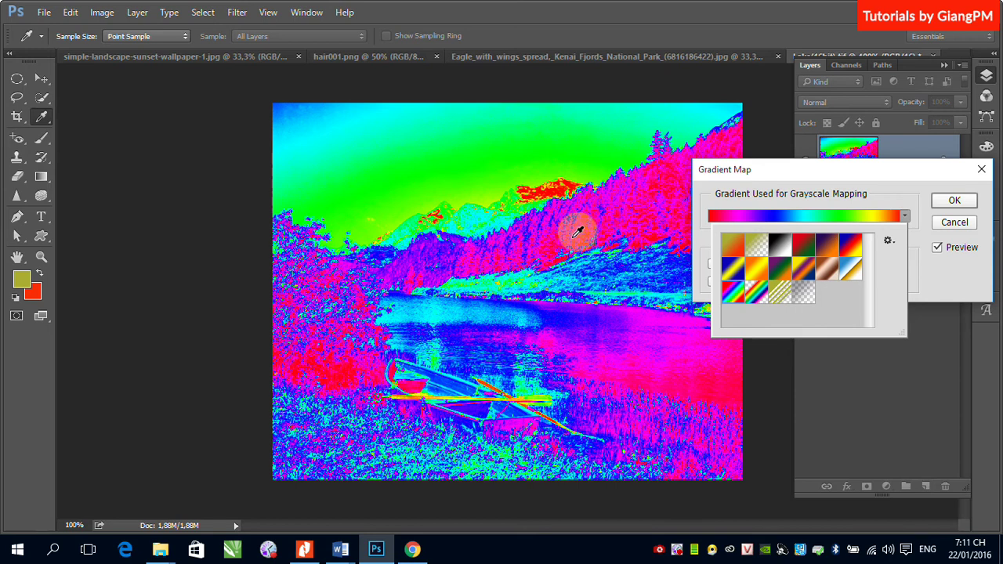
{"action": "left_click", "coordinate": [966, 222]}
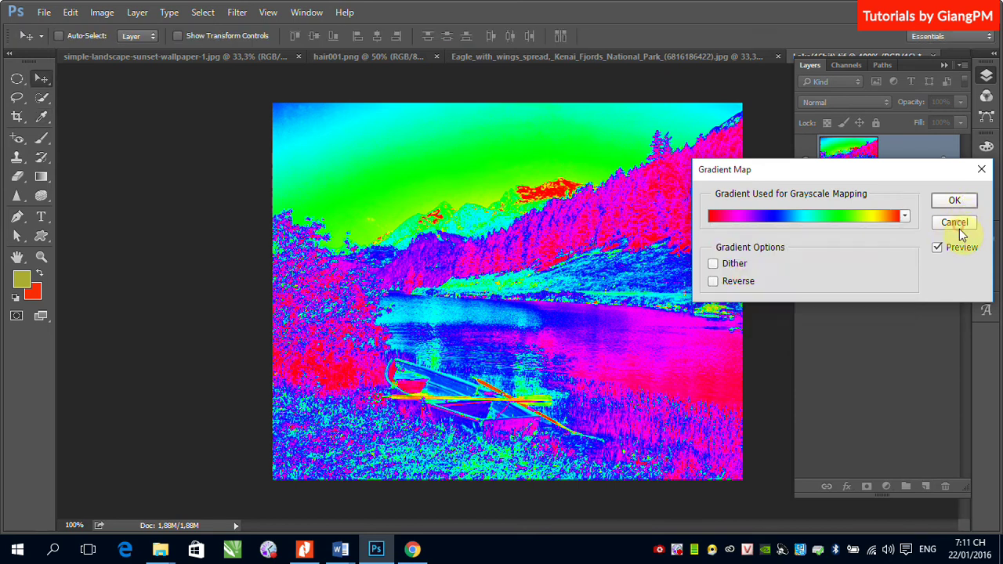
{"action": "left_click", "coordinate": [965, 222]}
Apply the Equalize adjustment to the lake photo and undo it, twice in a row.
{"action": "left_click", "coordinate": [105, 14]}
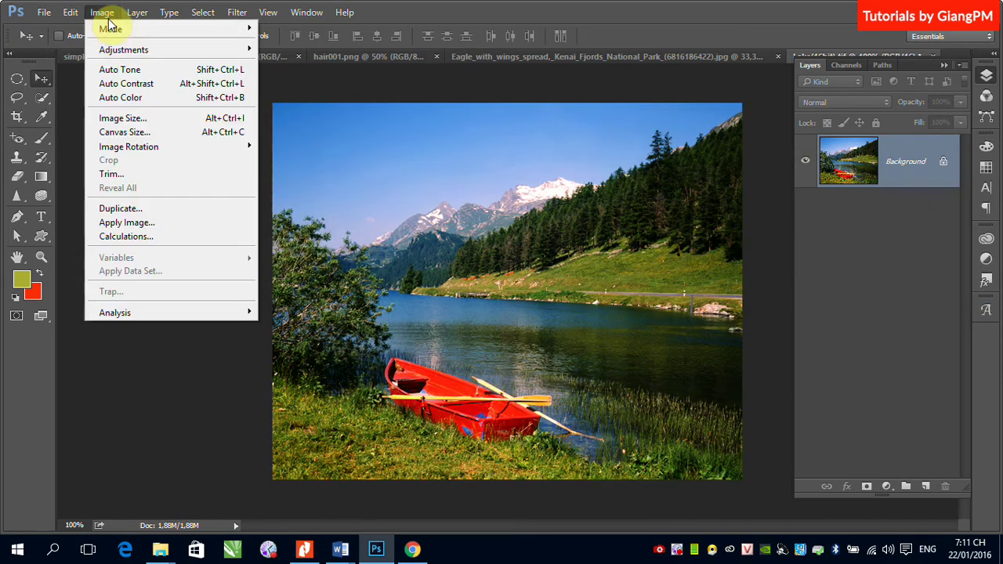
{"action": "mouse_move", "coordinate": [126, 52]}
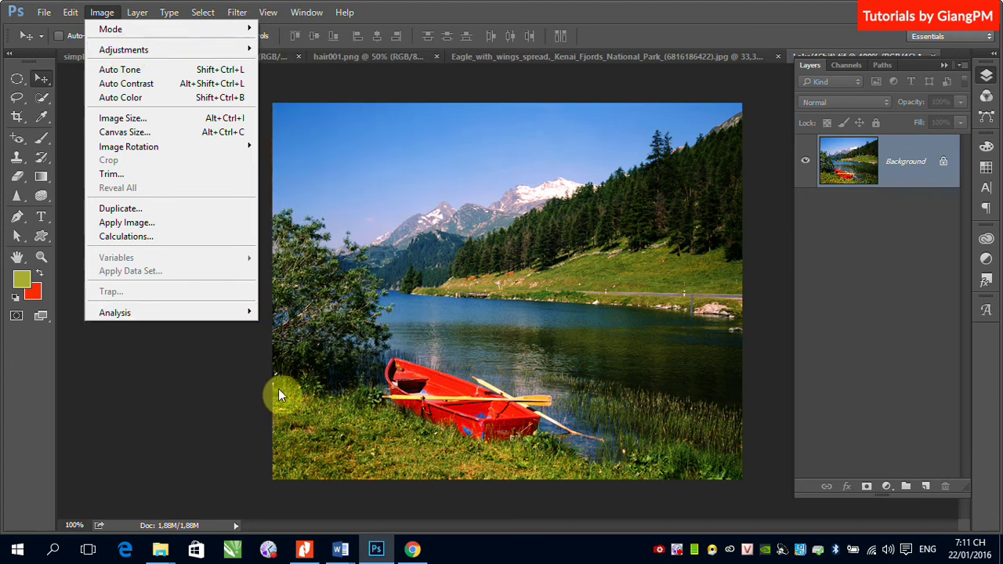
{"action": "mouse_move", "coordinate": [238, 50]}
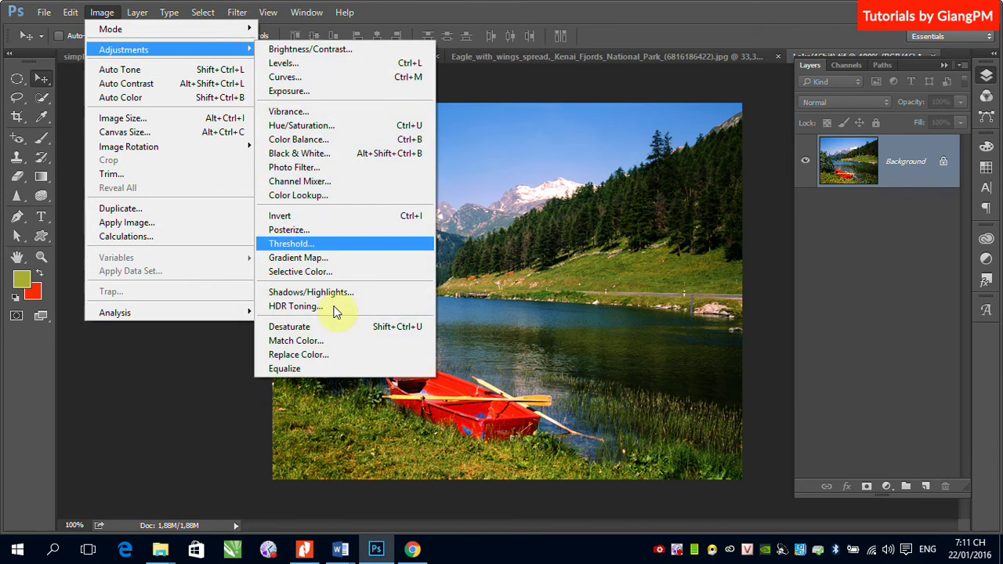
{"action": "left_click", "coordinate": [315, 369]}
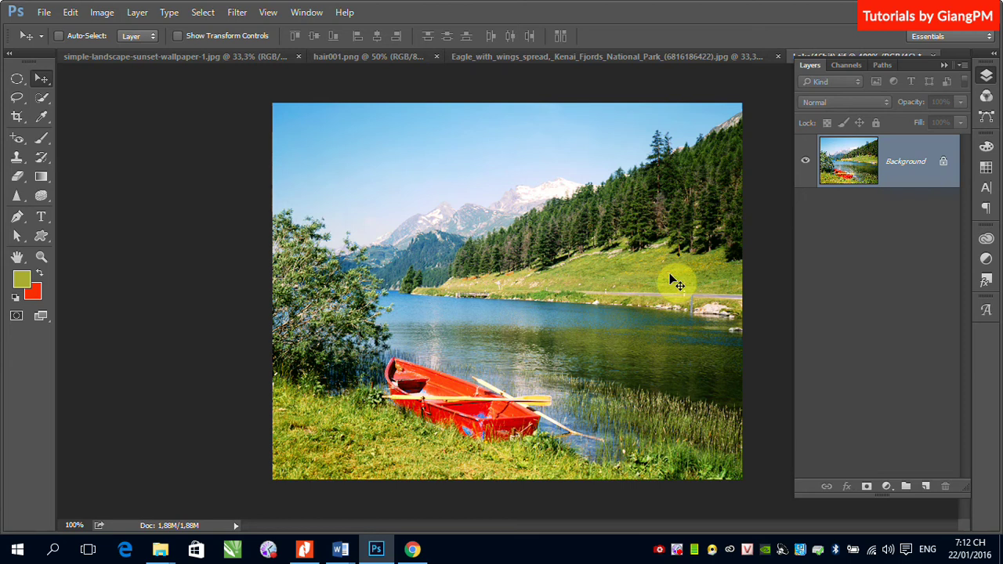
{"action": "key", "text": "ctrl+shift+l"}
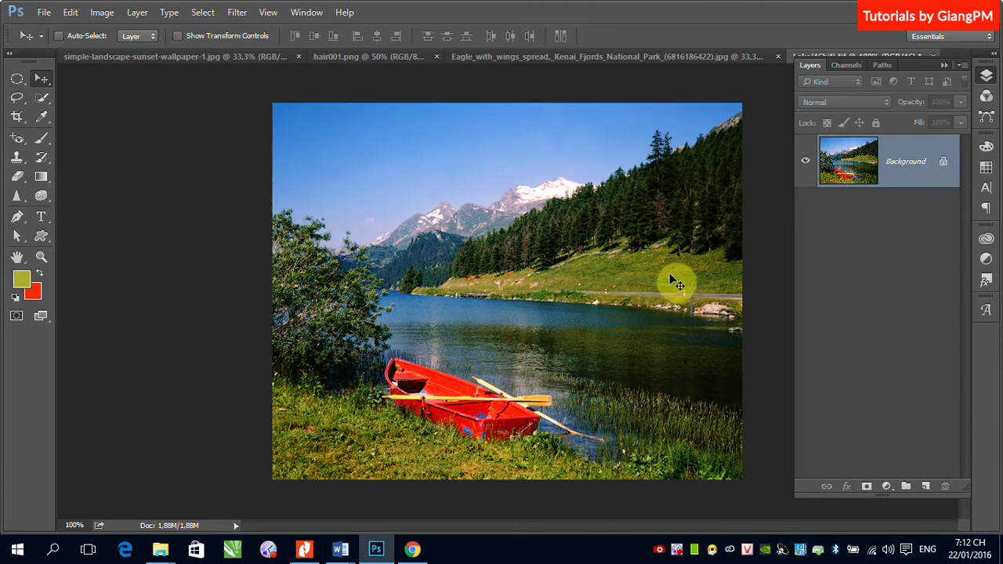
{"action": "left_click", "coordinate": [102, 13]}
{"action": "left_click", "coordinate": [125, 49]}
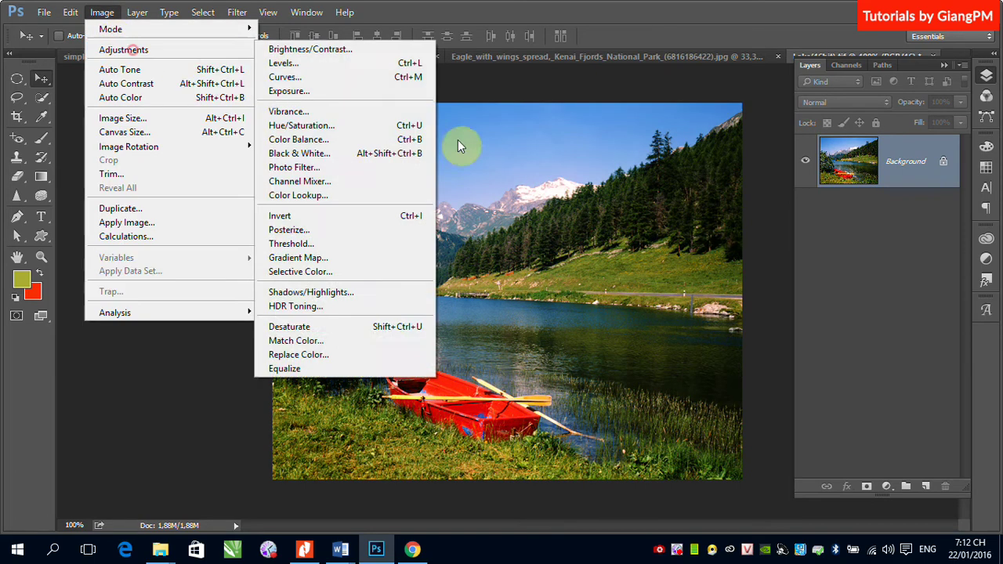
{"action": "left_click", "coordinate": [344, 369]}
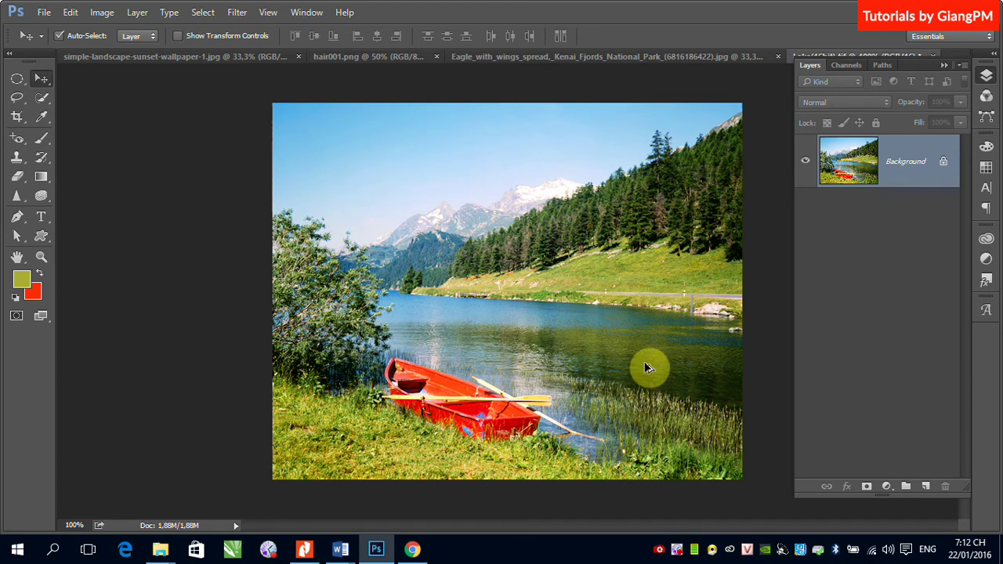
{"action": "key", "text": "ctrl+z"}
Draw a freehand Lasso selection around the red boat in the lake photo.
{"action": "left_click", "coordinate": [19, 82]}
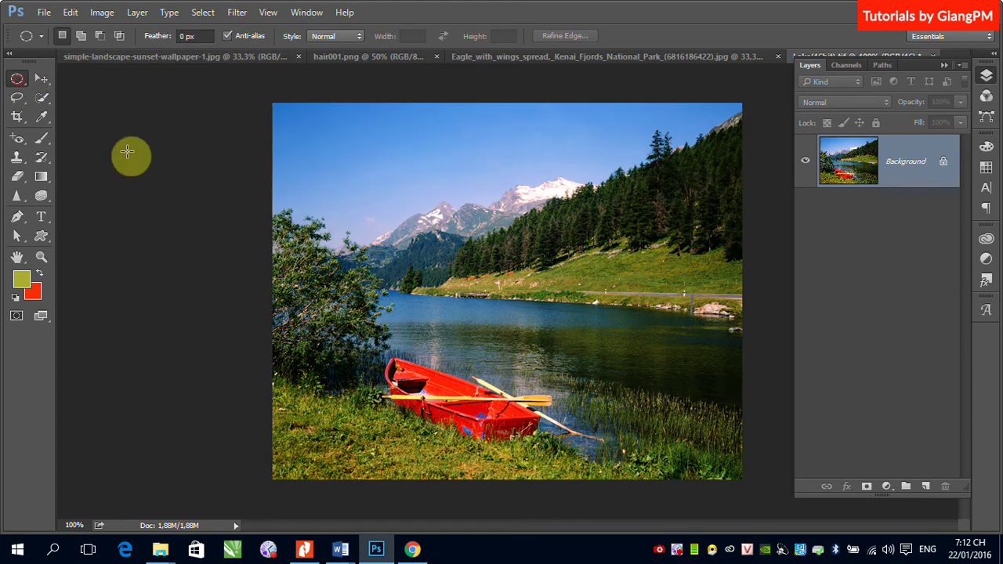
{"action": "left_click", "coordinate": [18, 97]}
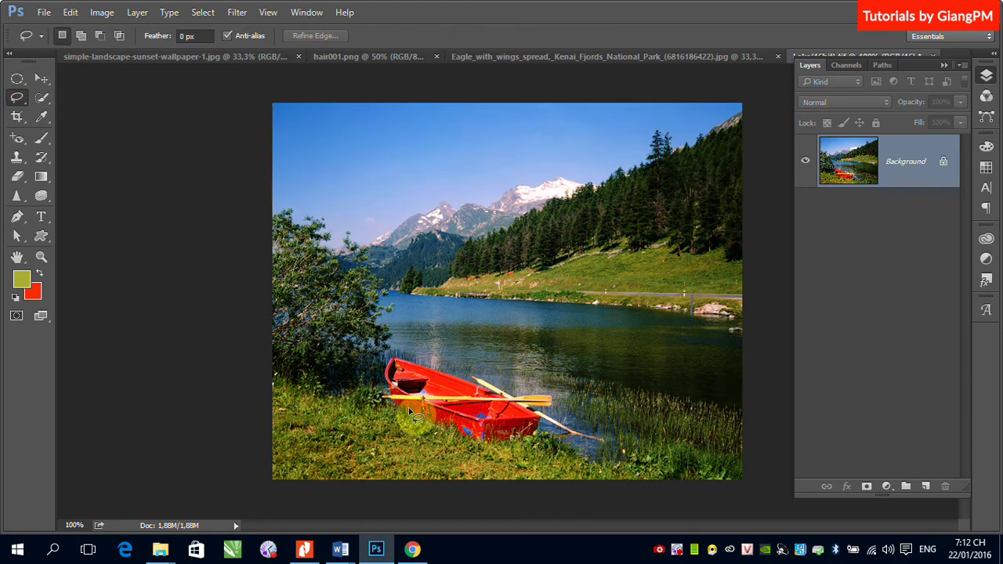
{"action": "mouse_move", "coordinate": [401, 355]}
{"action": "left_mouse_down"}
{"action": "mouse_move", "coordinate": [516, 391]}
{"action": "mouse_move", "coordinate": [558, 420]}
{"action": "mouse_move", "coordinate": [474, 456]}
{"action": "mouse_move", "coordinate": [404, 416]}
{"action": "mouse_move", "coordinate": [381, 359]}
{"action": "left_mouse_up"}
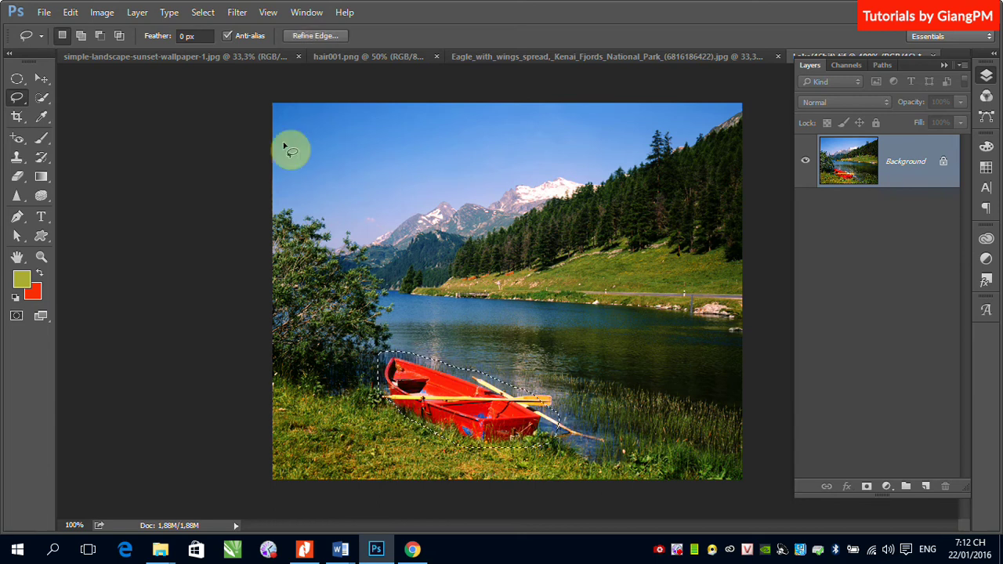
Apply the Equalize adjustment with the option to equalize the selected boat area only.
{"action": "left_click", "coordinate": [102, 11]}
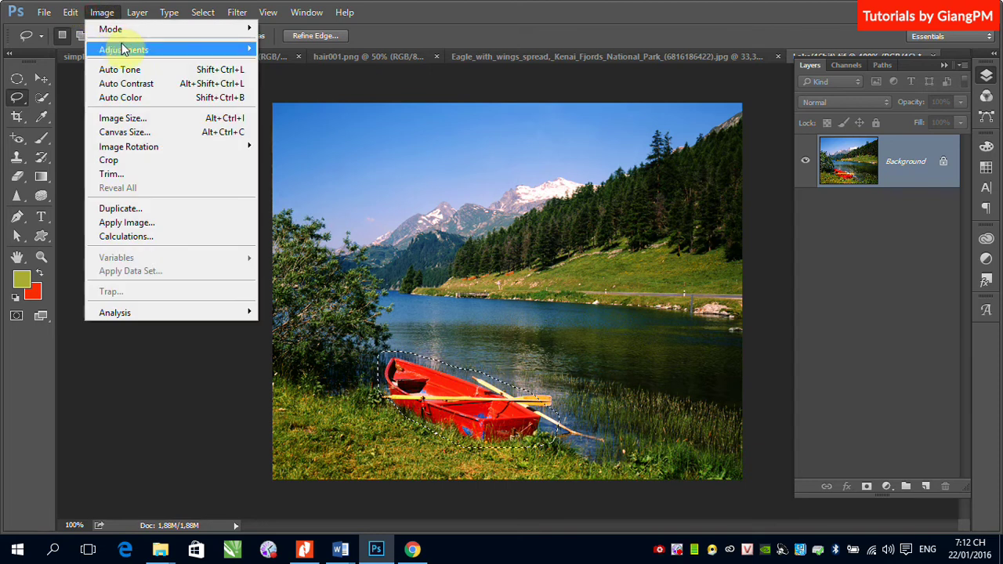
{"action": "mouse_move", "coordinate": [212, 50]}
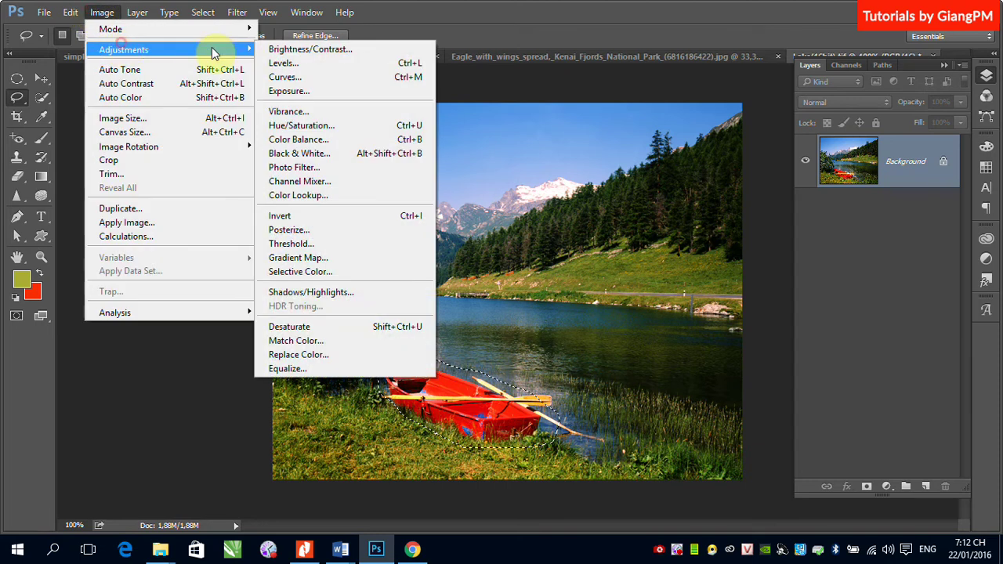
{"action": "left_click", "coordinate": [311, 369]}
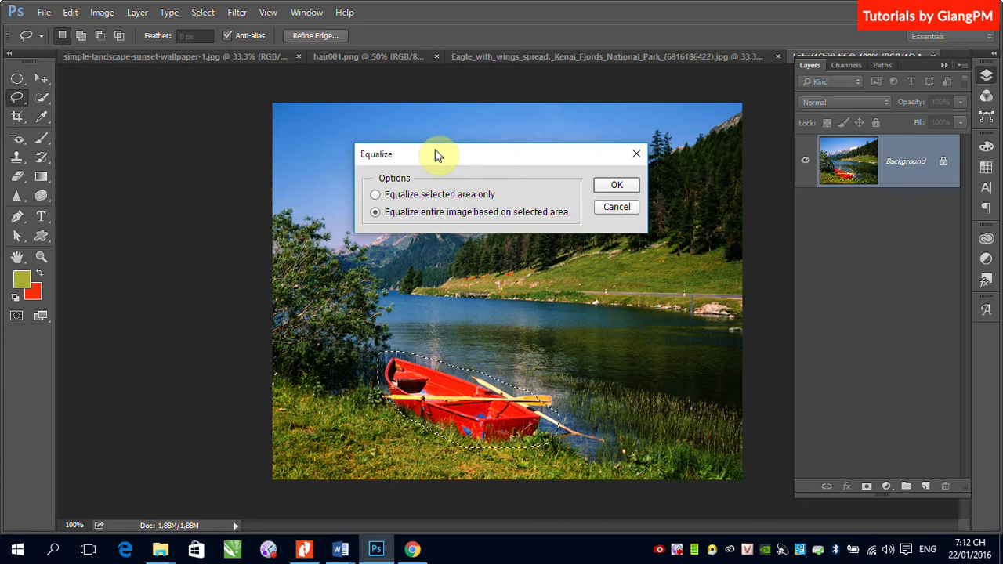
{"action": "left_click", "coordinate": [397, 198]}
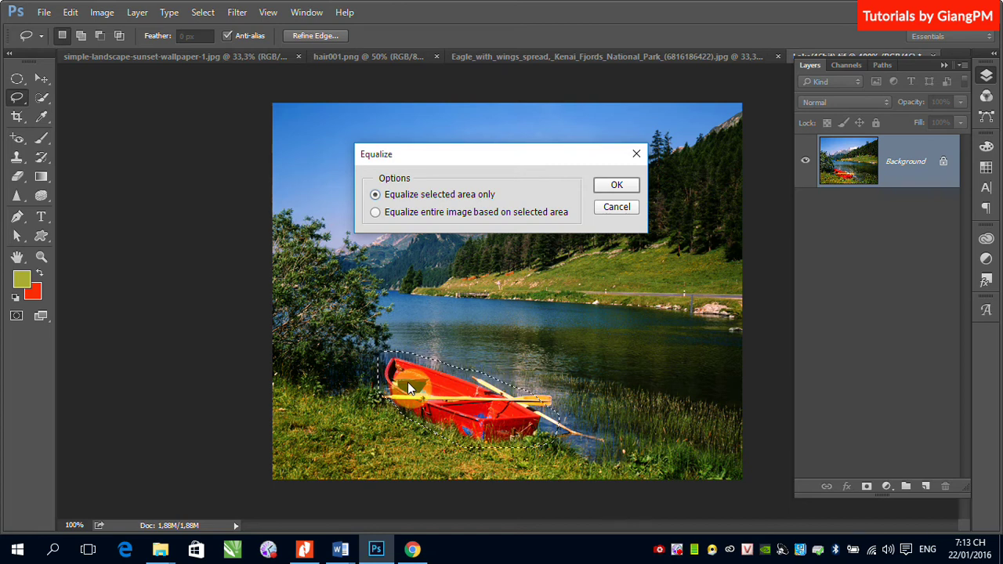
{"action": "left_click", "coordinate": [618, 187]}
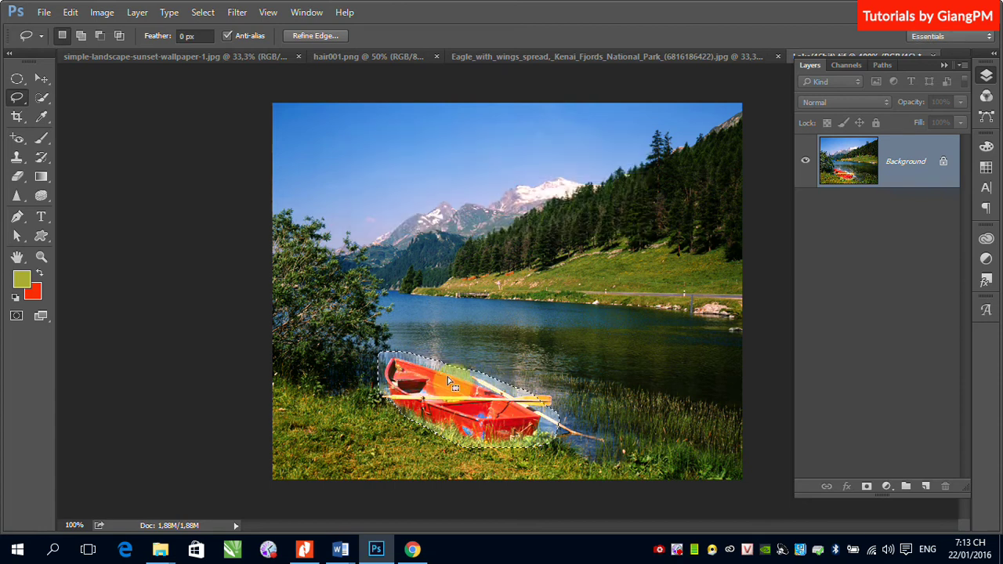
Compare the boat area with and without the equalization, and leave the Equalize adjustment undone.
{"action": "key", "text": "ctrl+z"}
{"action": "key", "text": "ctrl+z"}
{"action": "key", "text": "ctrl+z"}
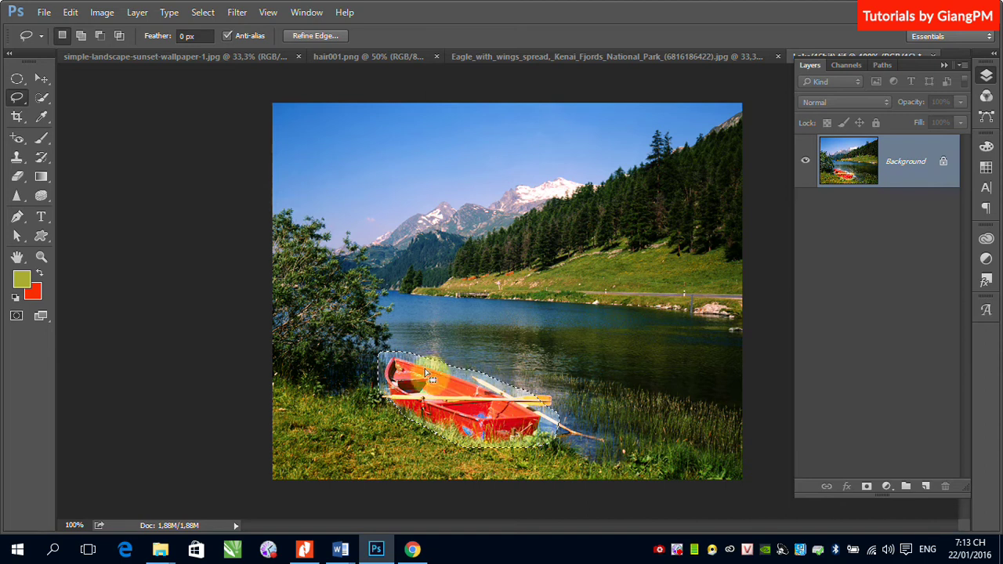
{"action": "left_click", "coordinate": [468, 369]}
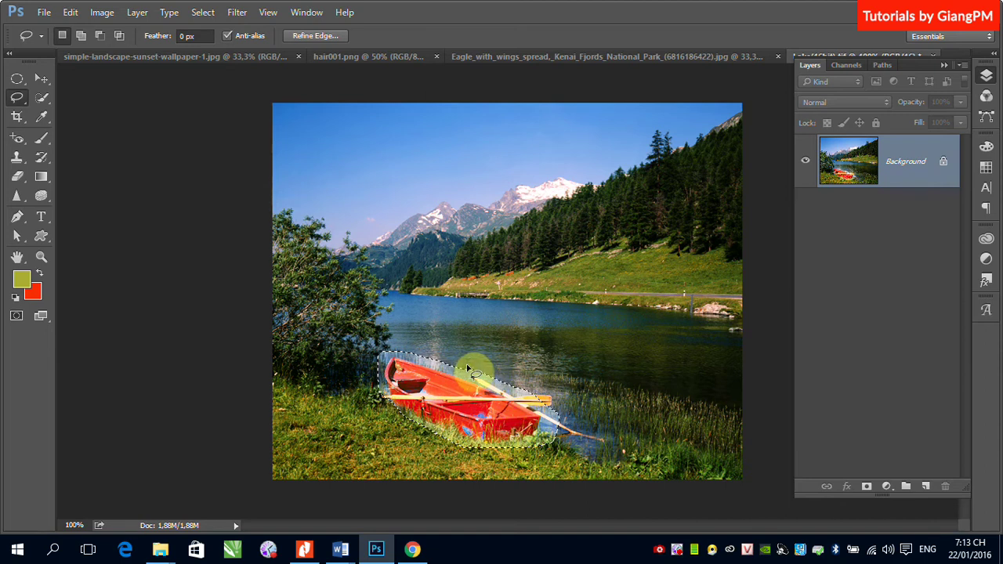
{"action": "key", "text": "ctrl+z"}
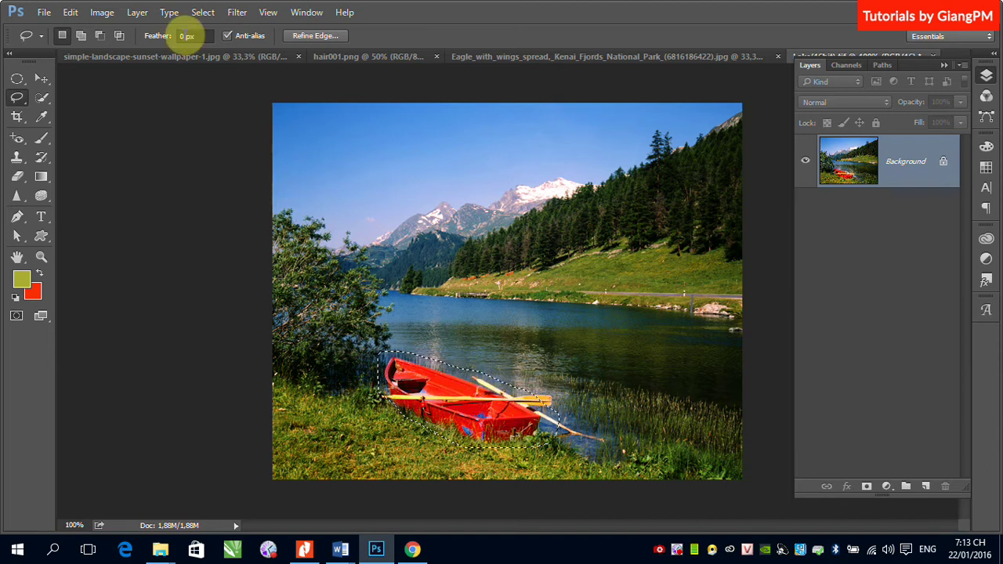
Try Equalize on the entire image based on the selected boat area, and revert the photo to its saved state.
{"action": "left_click", "coordinate": [102, 12]}
{"action": "left_click", "coordinate": [129, 49]}
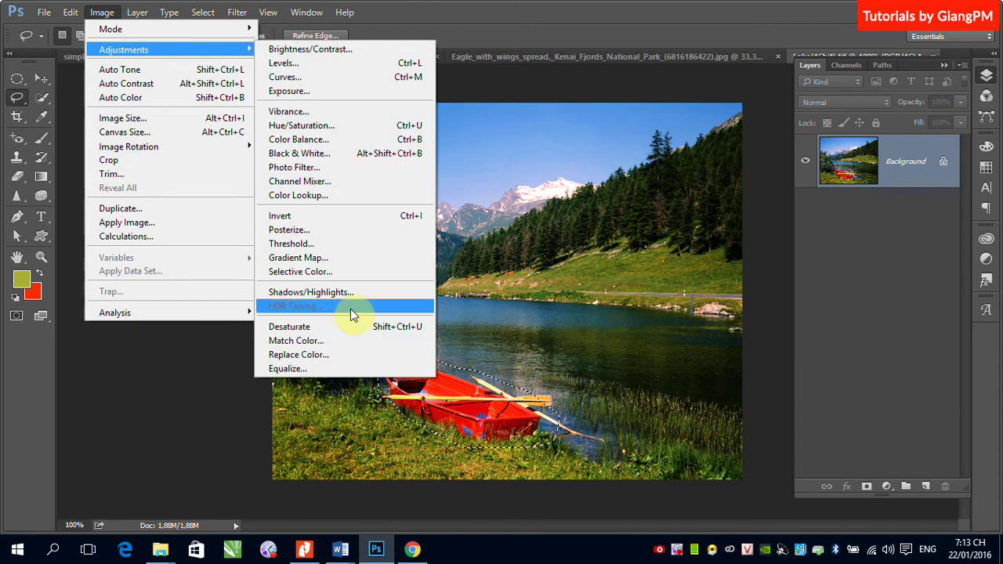
{"action": "left_click", "coordinate": [323, 368]}
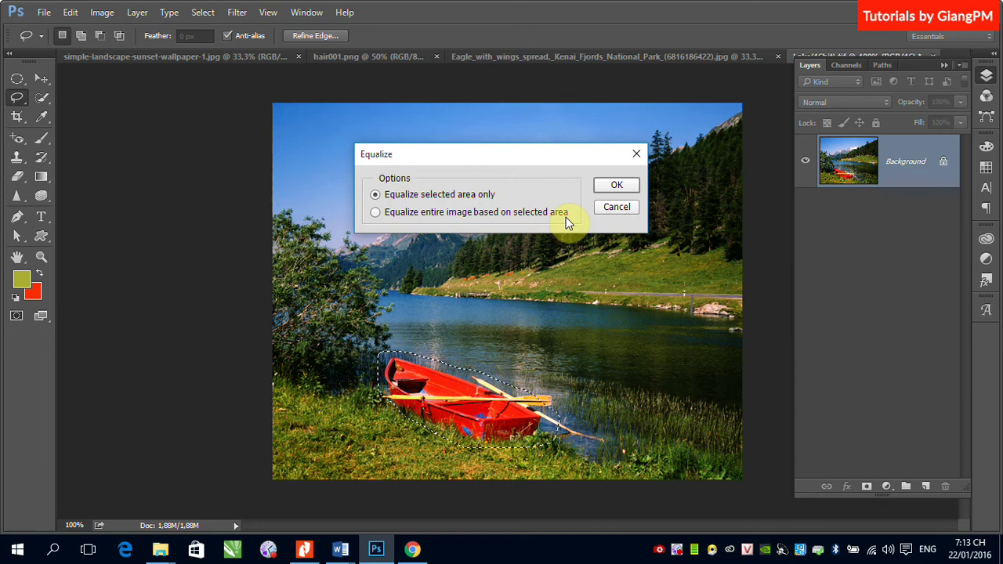
{"action": "left_click", "coordinate": [380, 217]}
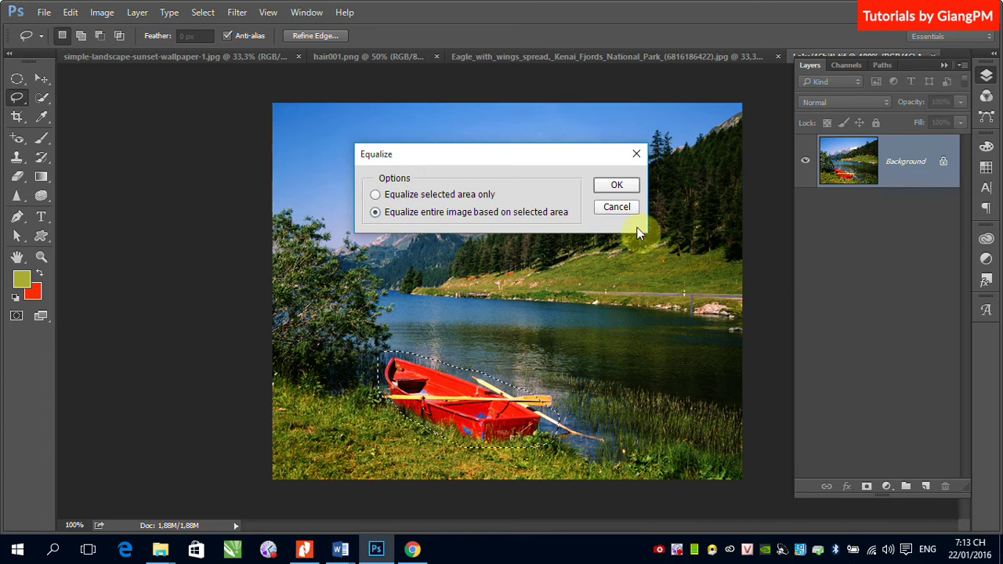
{"action": "left_click", "coordinate": [617, 185]}
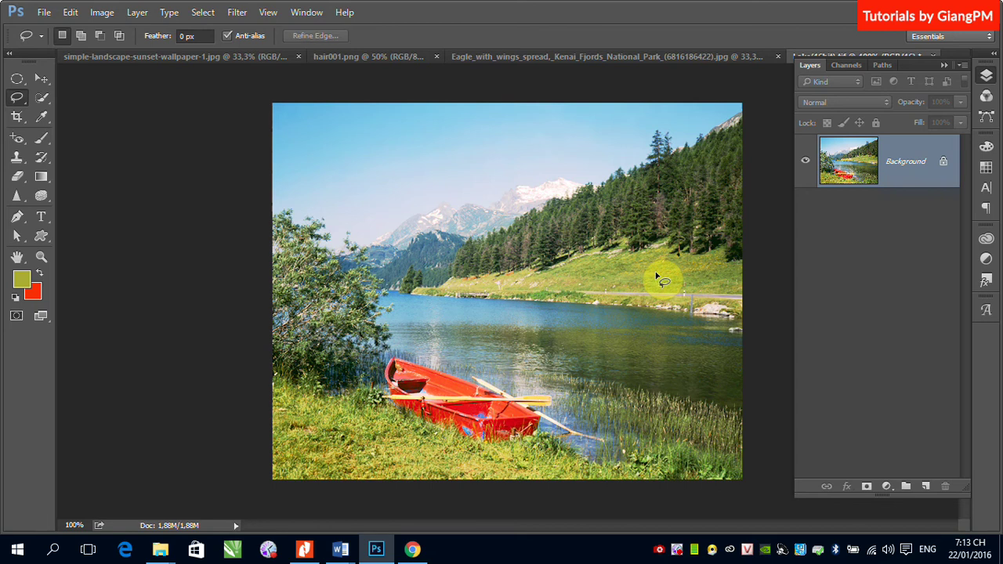
{"action": "key", "text": "F12"}
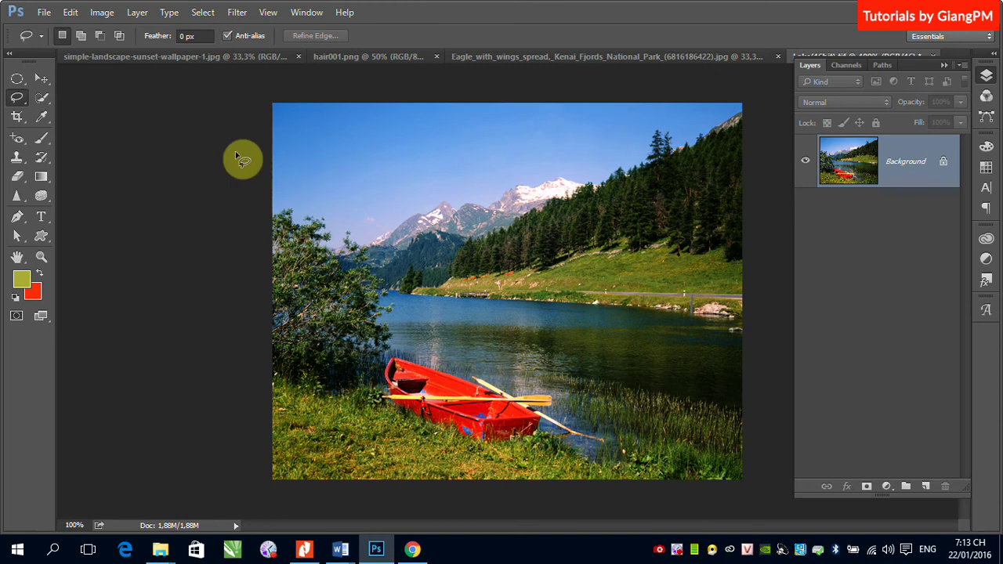
Apply the Equalize adjustment to the whole lake photo without a selection, and switch to the Move tool.
{"action": "left_click", "coordinate": [102, 13]}
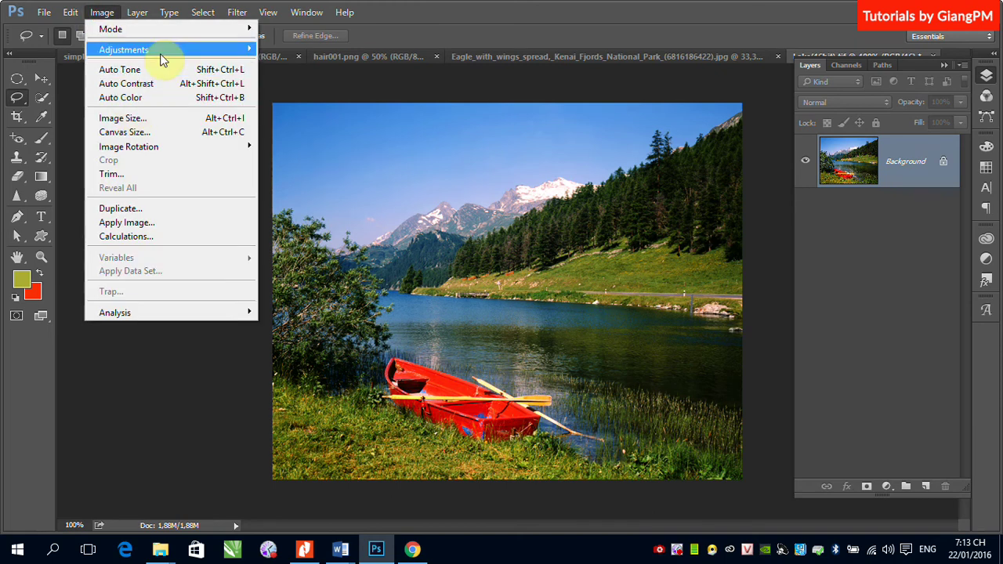
{"action": "mouse_move", "coordinate": [156, 49]}
{"action": "left_click", "coordinate": [340, 373]}
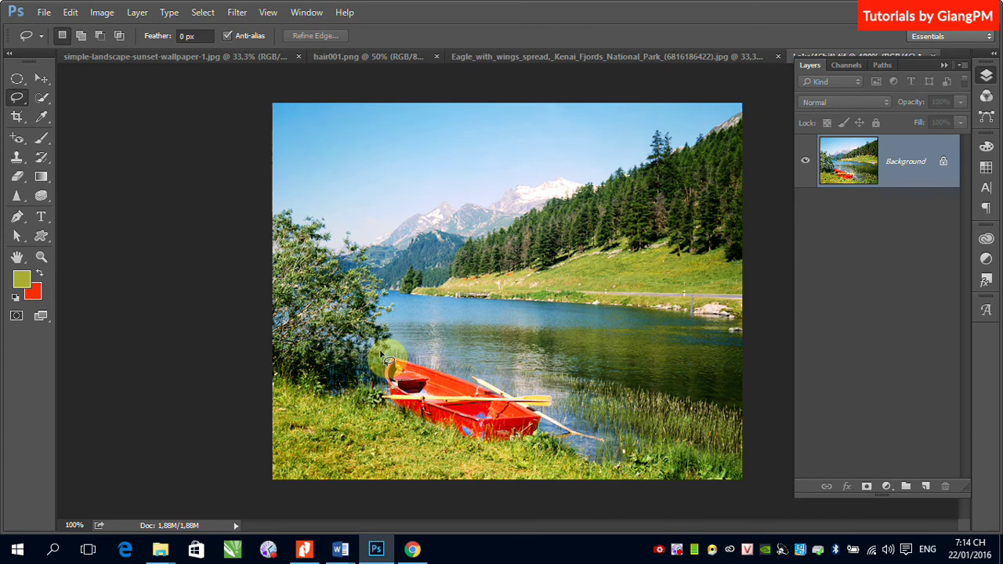
{"action": "left_click", "coordinate": [40, 82]}
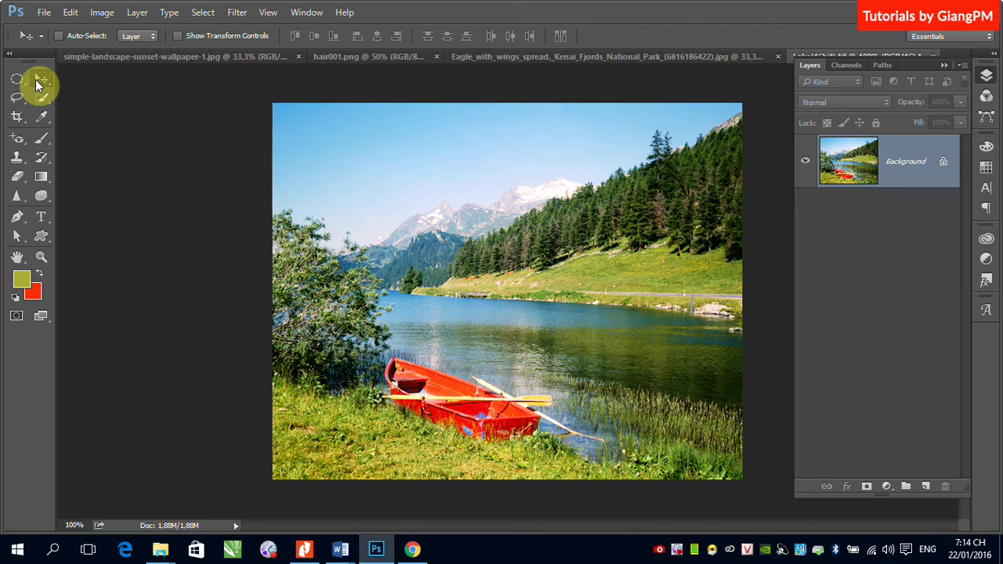
Start a Photo Filter adjustment on the lake photo and choose the Red filter.
{"action": "left_click", "coordinate": [102, 12]}
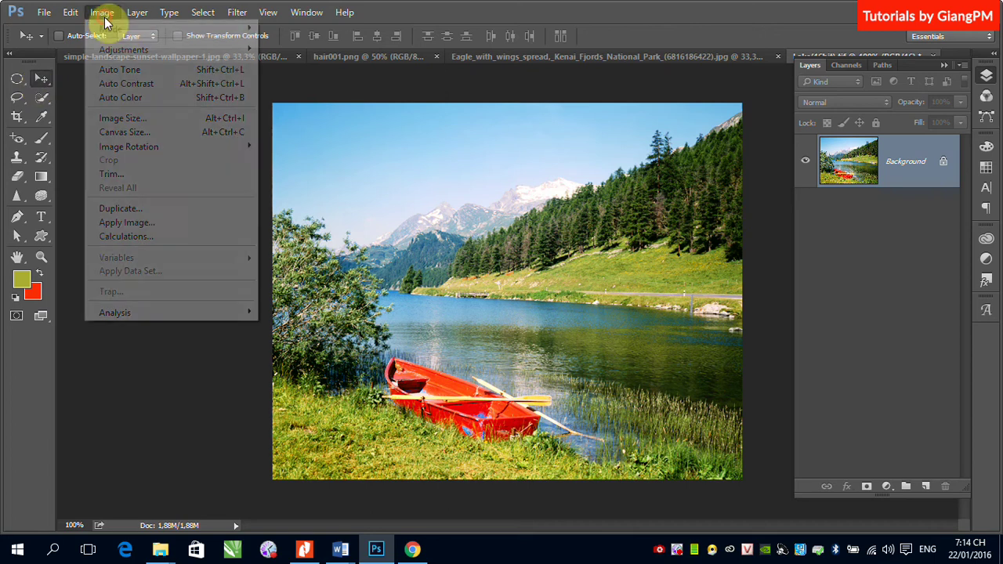
{"action": "mouse_move", "coordinate": [161, 50]}
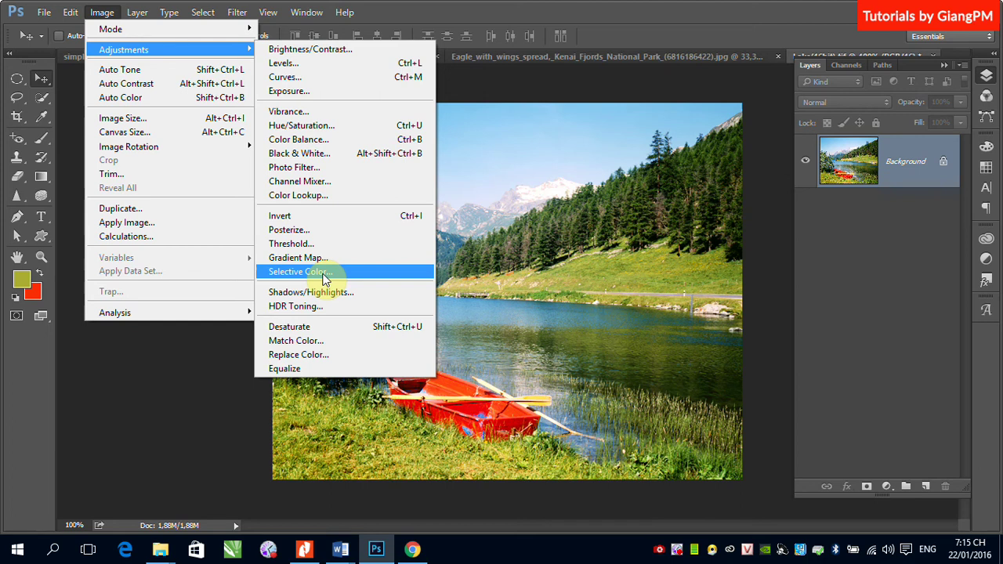
{"action": "left_click", "coordinate": [325, 171]}
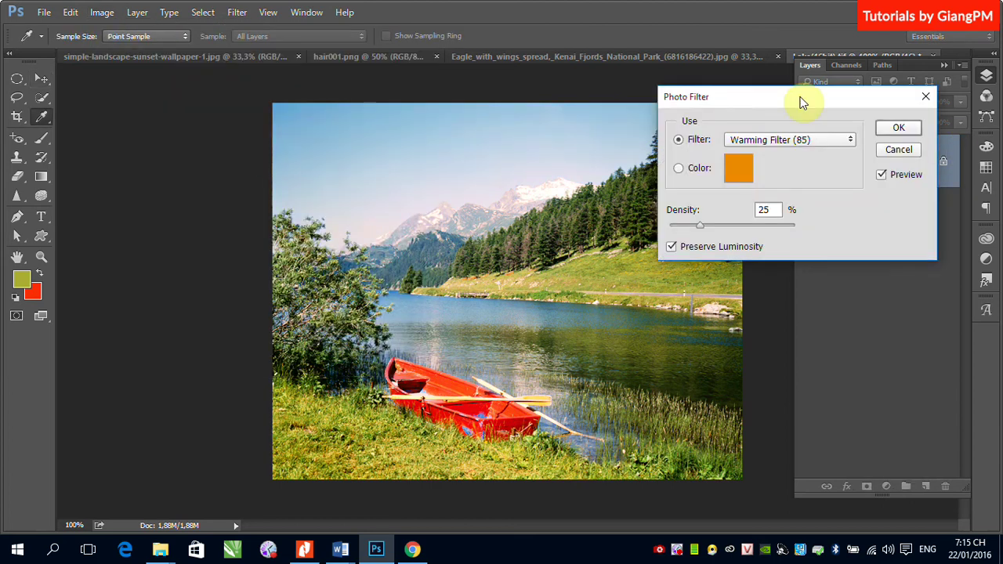
{"action": "left_click_drag", "start_coordinate": [803, 102], "coordinate": [603, 118]}
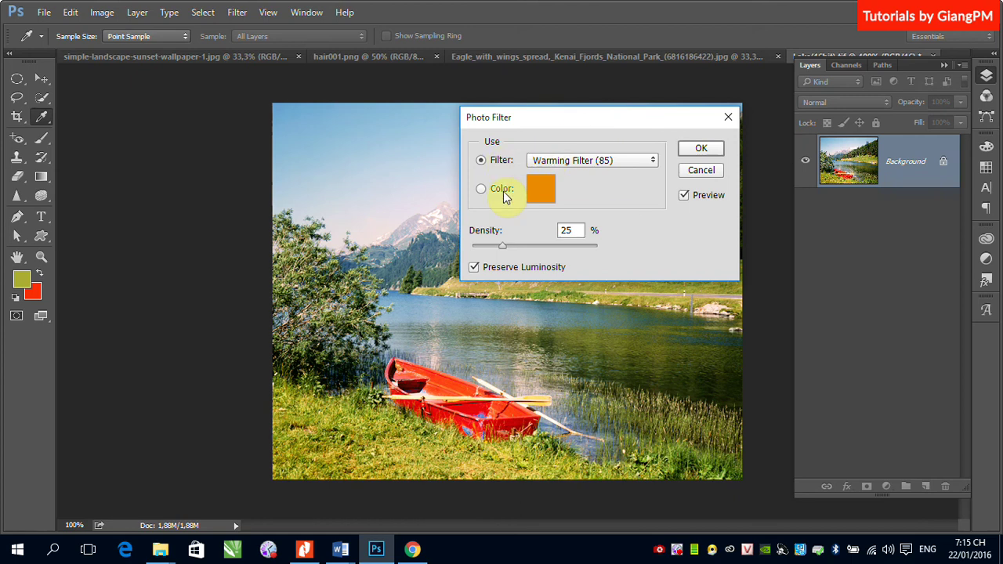
{"action": "left_click", "coordinate": [653, 161]}
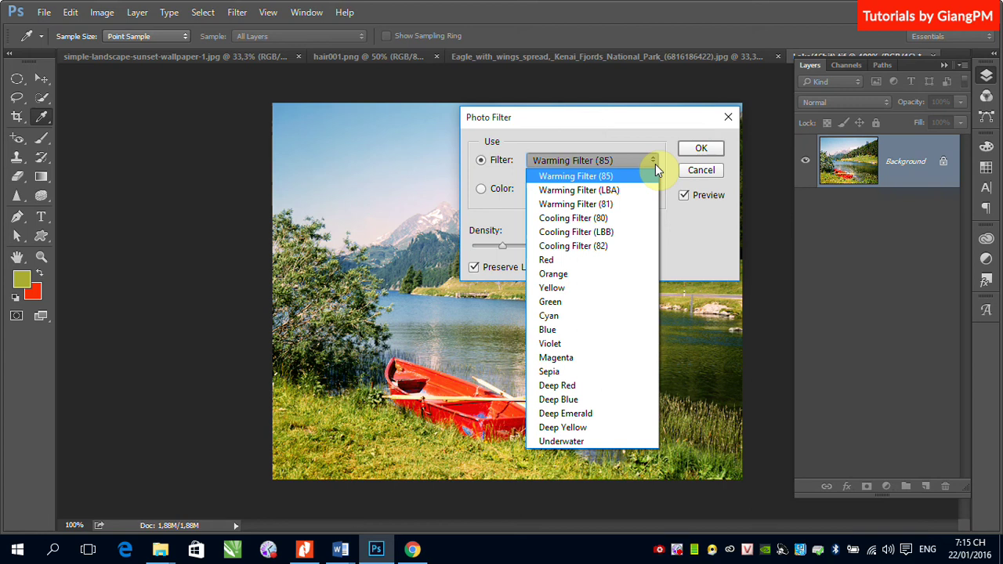
{"action": "left_click", "coordinate": [588, 260]}
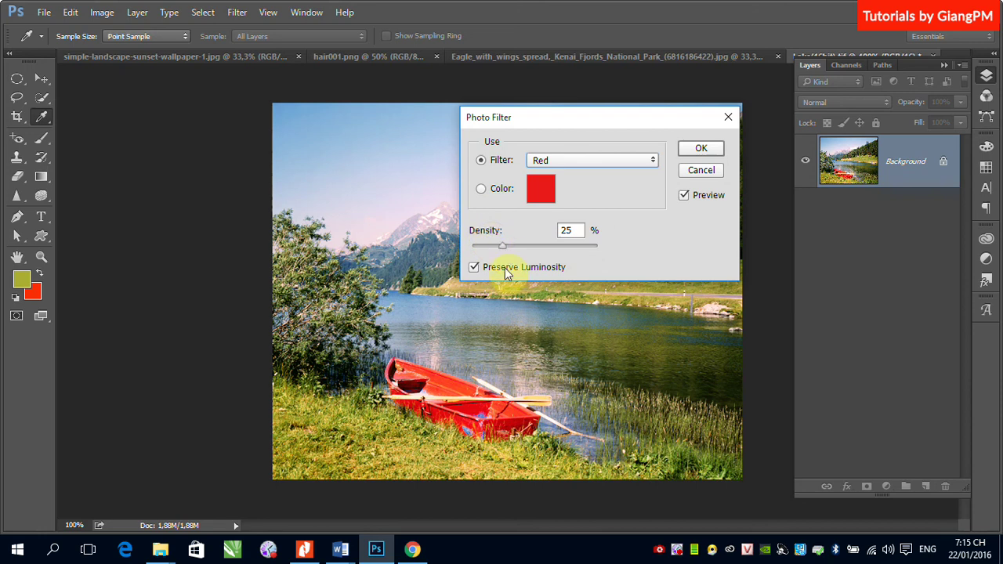
Try the Red photo filter at 69% density and set the density back to 25%.
{"action": "left_click_drag", "start_coordinate": [503, 246], "coordinate": [559, 256]}
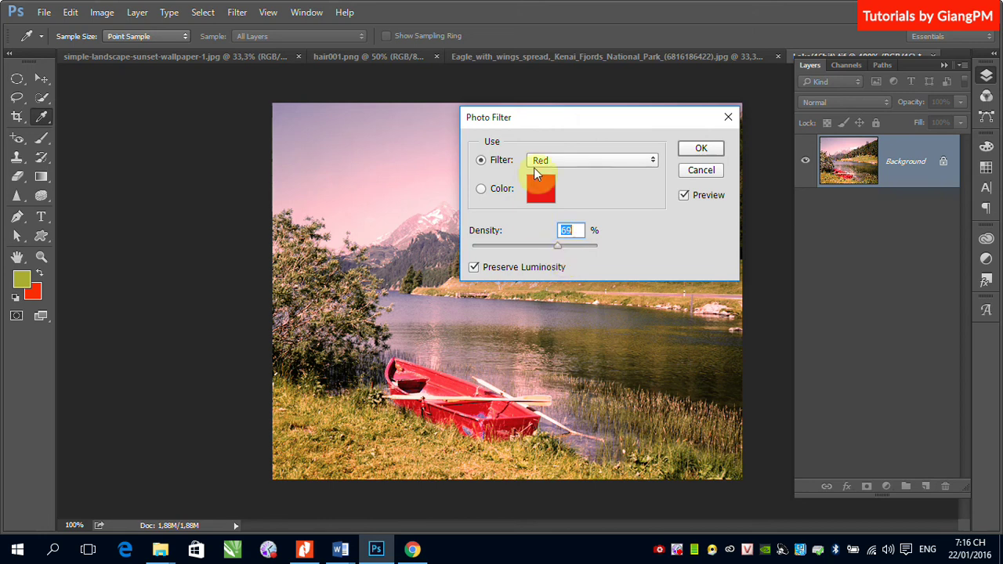
{"action": "left_click_drag", "start_coordinate": [557, 248], "coordinate": [504, 249]}
{"action": "left_click", "coordinate": [569, 162]}
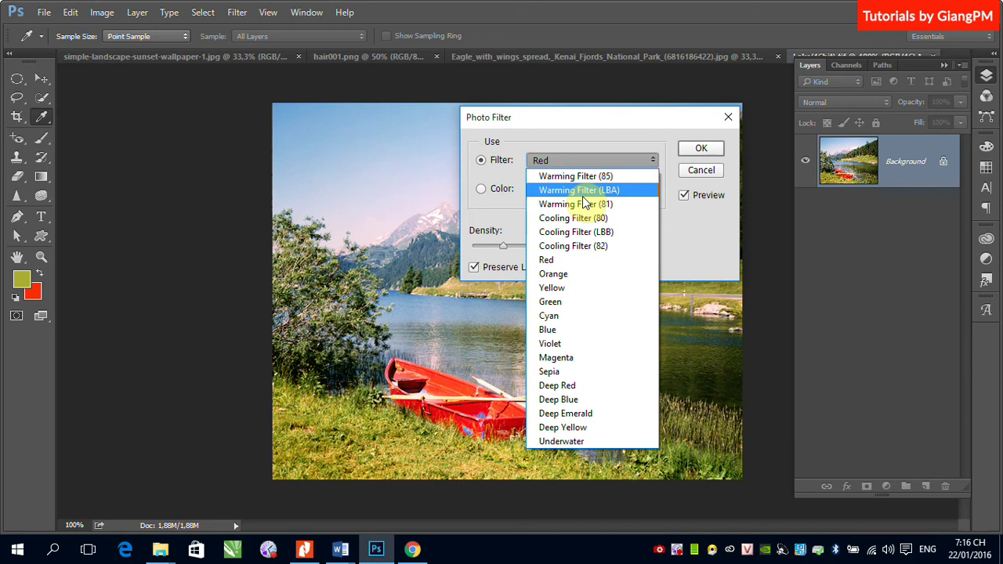
{"action": "left_click", "coordinate": [499, 189]}
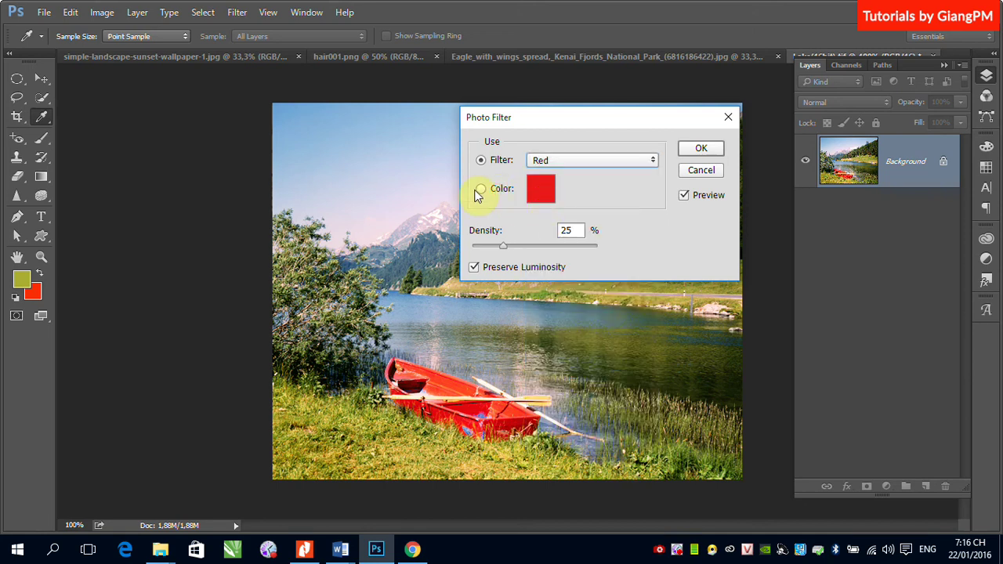
Switch the photo filter to a custom color and set it to magenta d711c7.
{"action": "left_click", "coordinate": [480, 190]}
{"action": "left_click", "coordinate": [539, 195]}
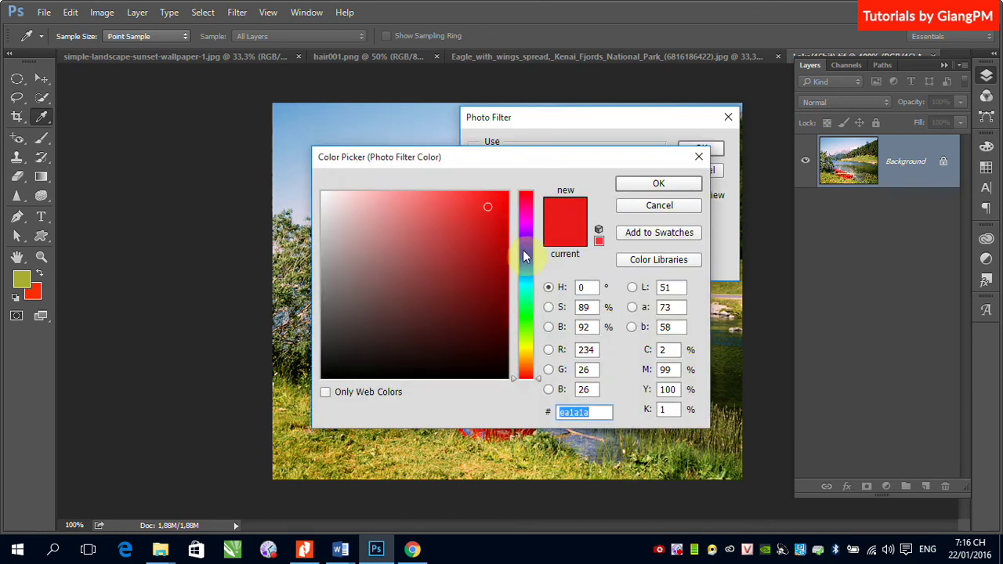
{"action": "left_click_drag", "start_coordinate": [525, 329], "coordinate": [520, 224]}
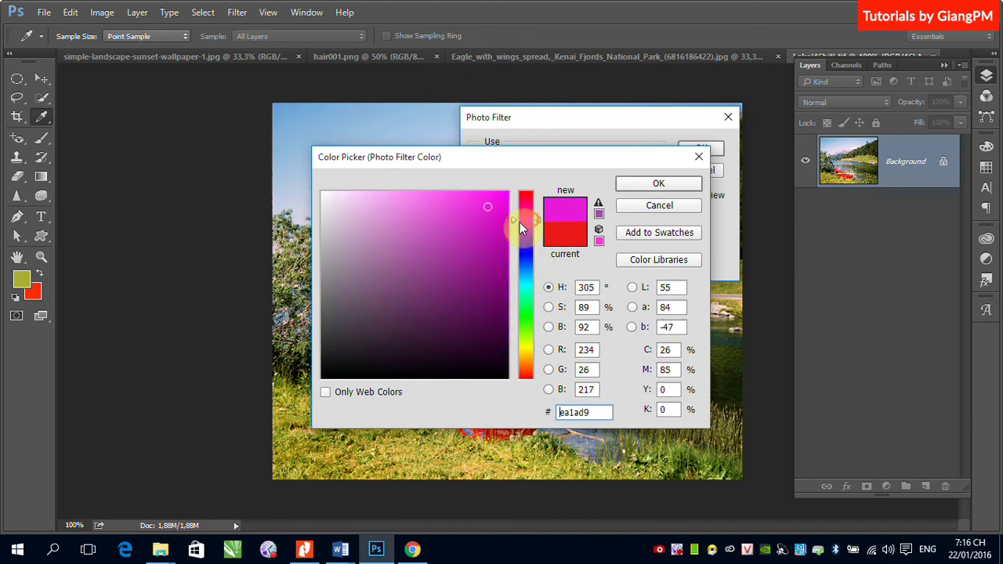
{"action": "left_click", "coordinate": [490, 246]}
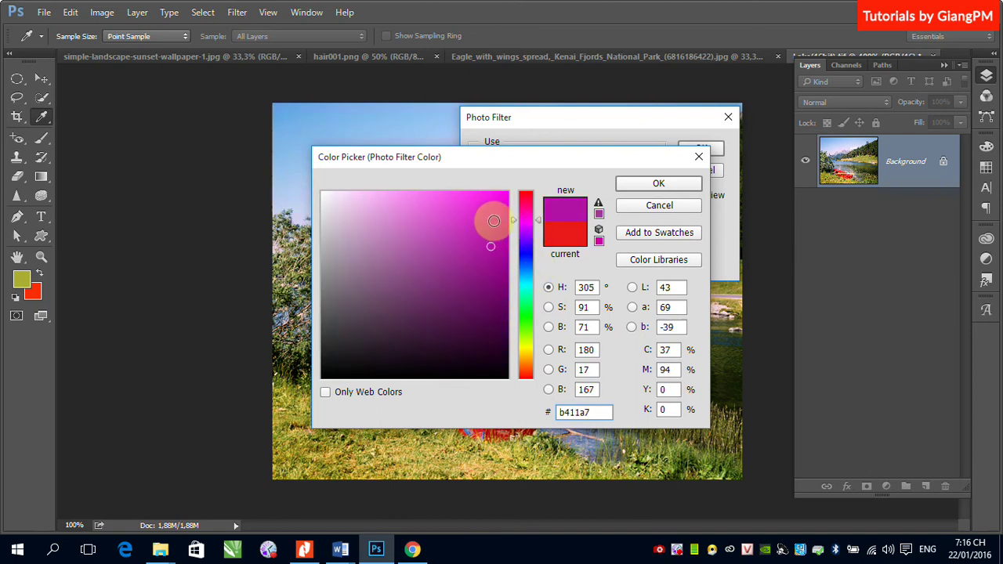
{"action": "left_click", "coordinate": [493, 221]}
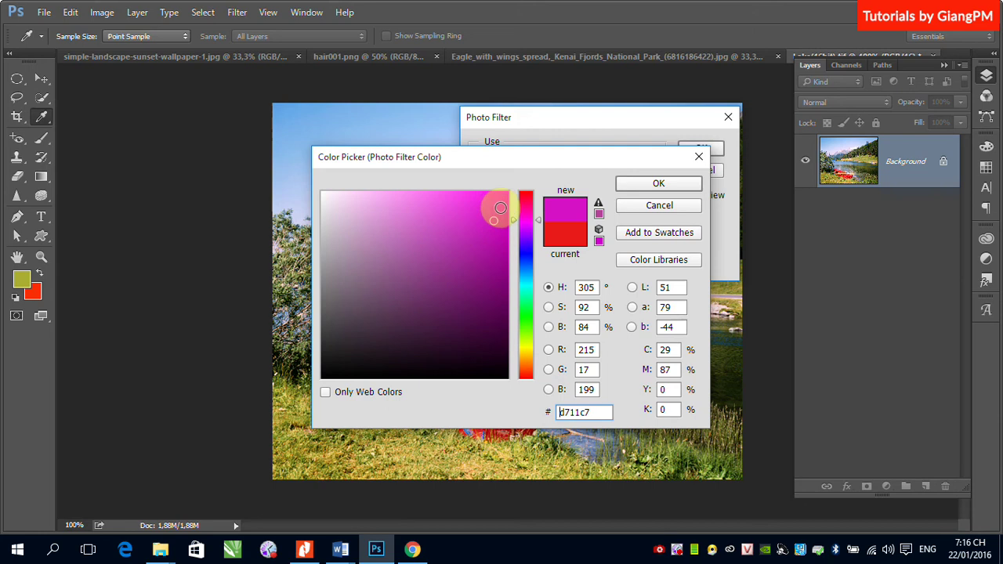
{"action": "left_click", "coordinate": [665, 192]}
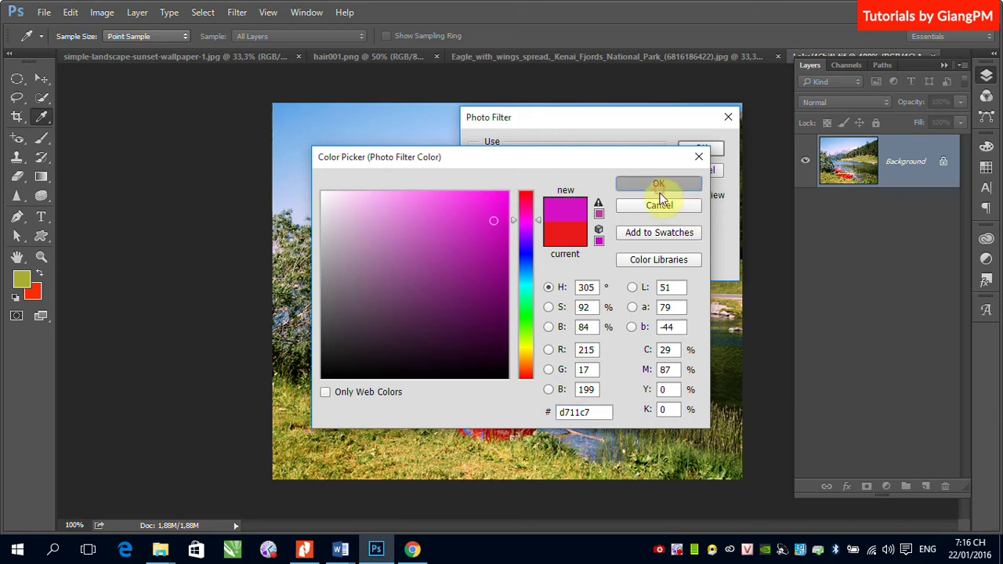
Try the magenta photo filter at 88% and 24% density, and cancel the Photo Filter adjustment.
{"action": "left_click_drag", "start_coordinate": [506, 246], "coordinate": [558, 251]}
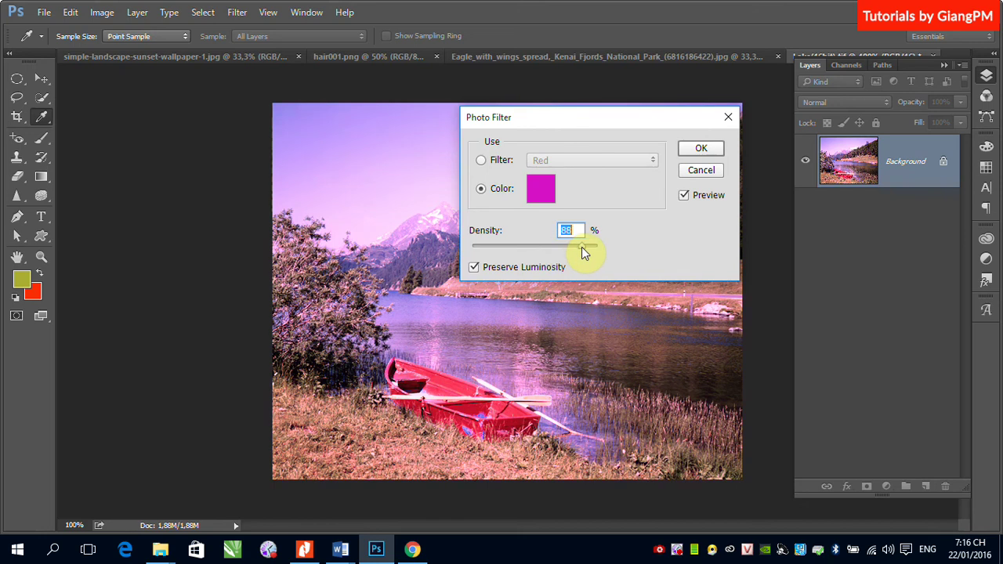
{"action": "left_click_drag", "start_coordinate": [582, 248], "coordinate": [501, 250]}
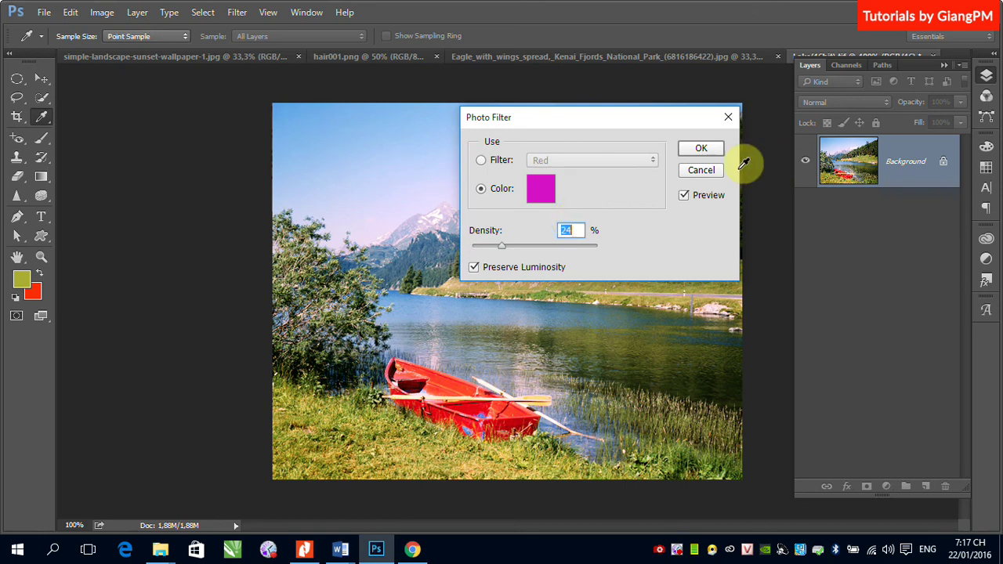
{"action": "left_click", "coordinate": [702, 170]}
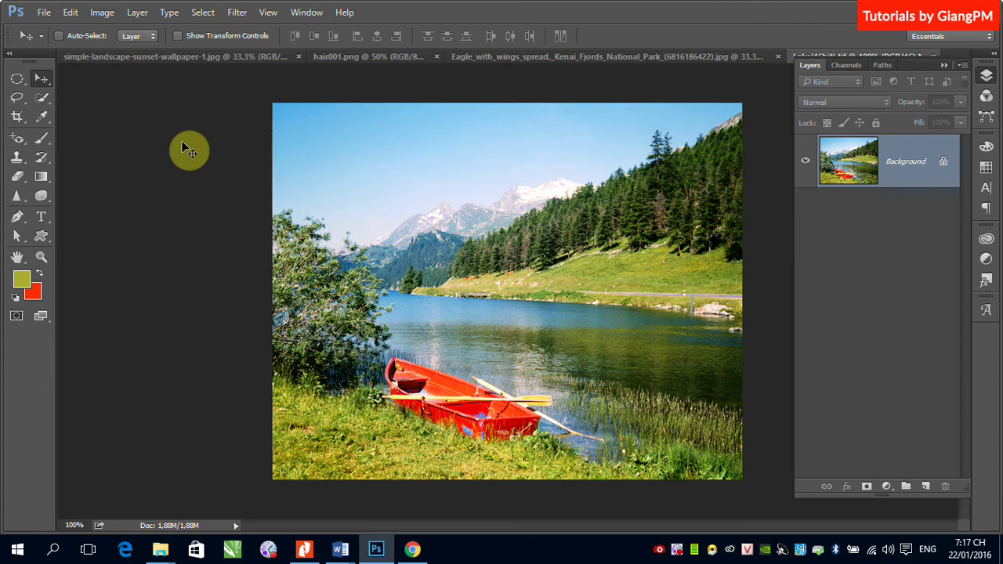